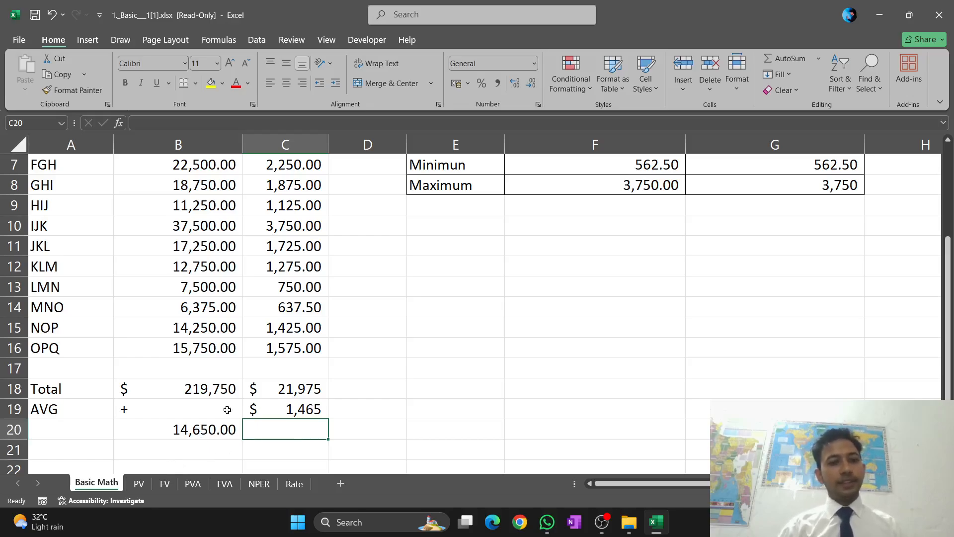
scroll(254, 405, "up", 2)
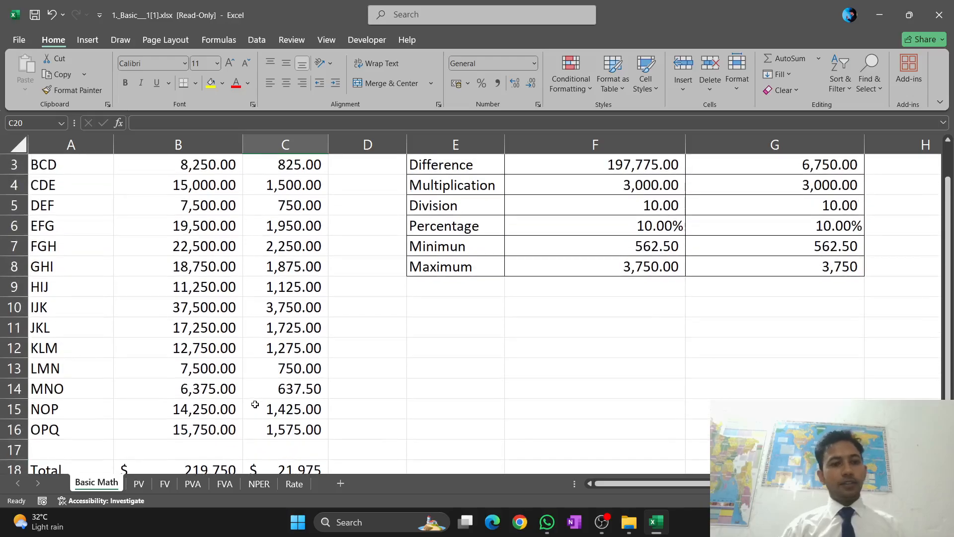
scroll(217, 383, "down", 8)
scroll(217, 383, "up", 7)
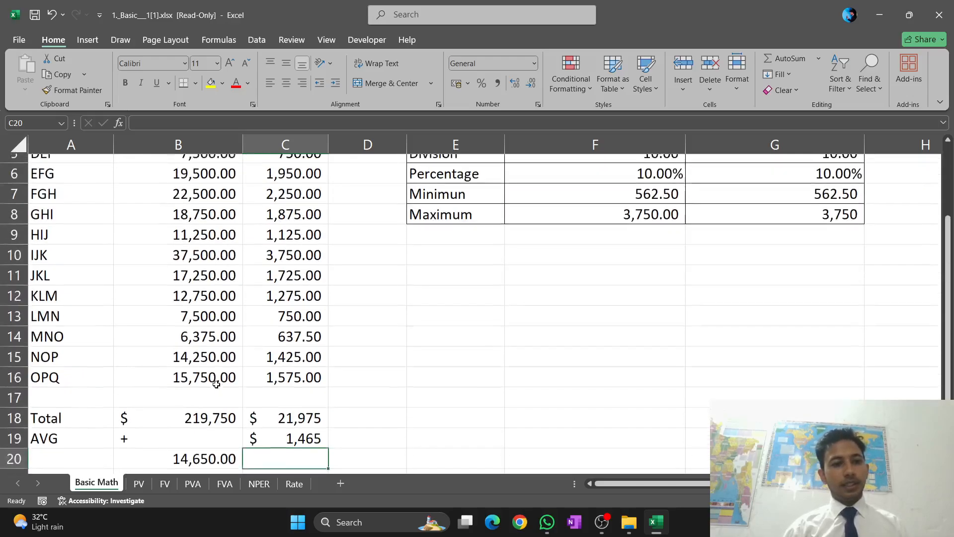
scroll(133, 405, "up", 2)
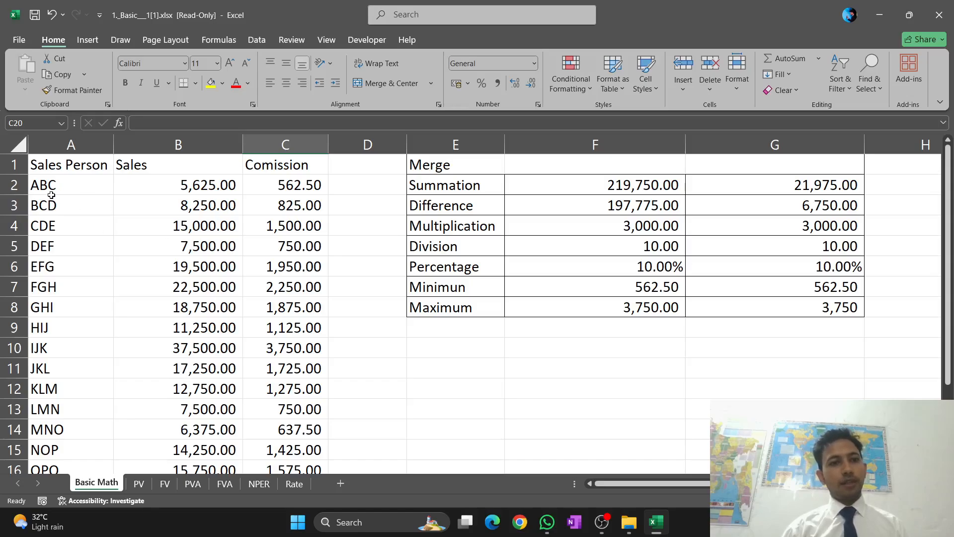
Clear the Sales total in cell B18 and start a new SUM formula there
scroll(205, 187, "down", 4)
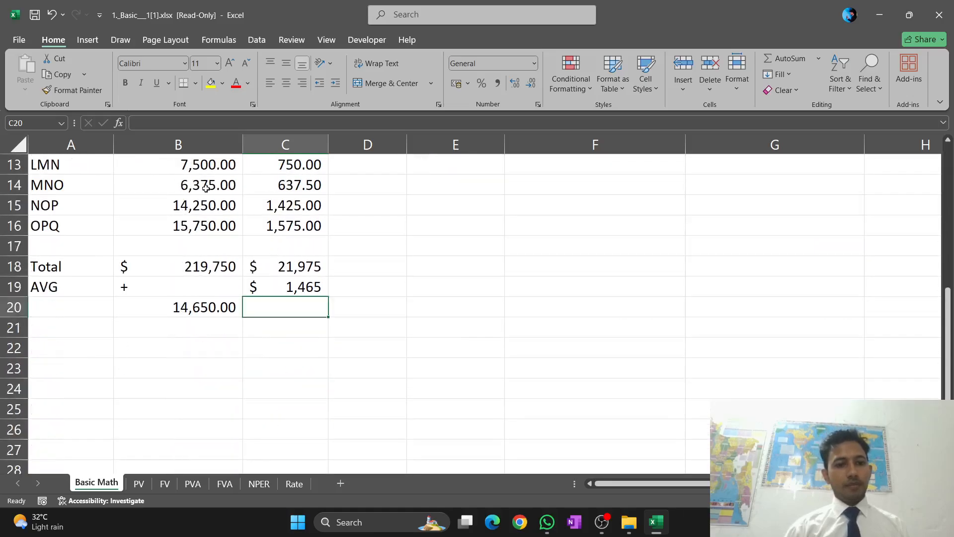
left_click(184, 271)
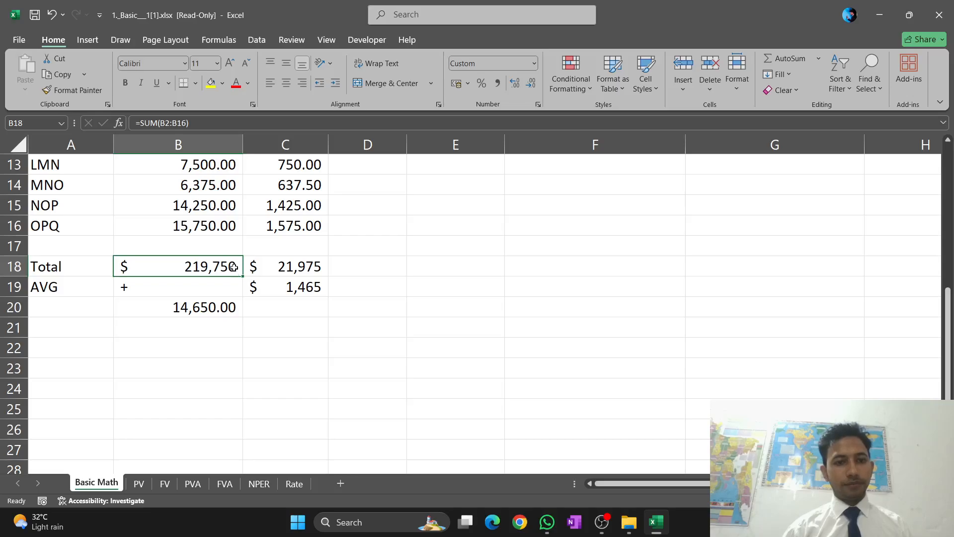
double_click(233, 267)
key("BackSpace")
key("BackSpace")
key("BackSpace")
key("BackSpace")
key("BackSpace")
key("BackSpace")
key("BackSpace")
key("BackSpace")
key("BackSpace")
key("BackSpace")
key("BackSpace")
key("BackSpace")
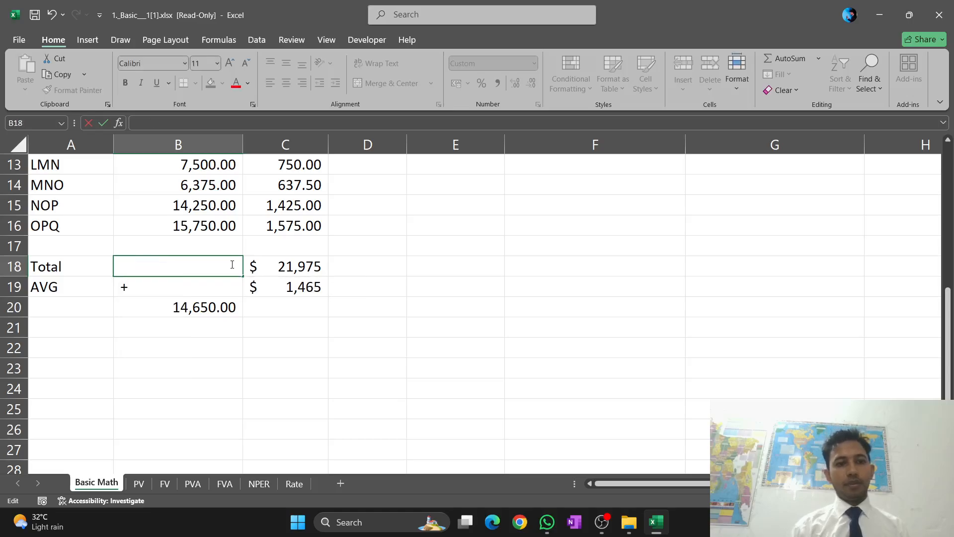
type("=")
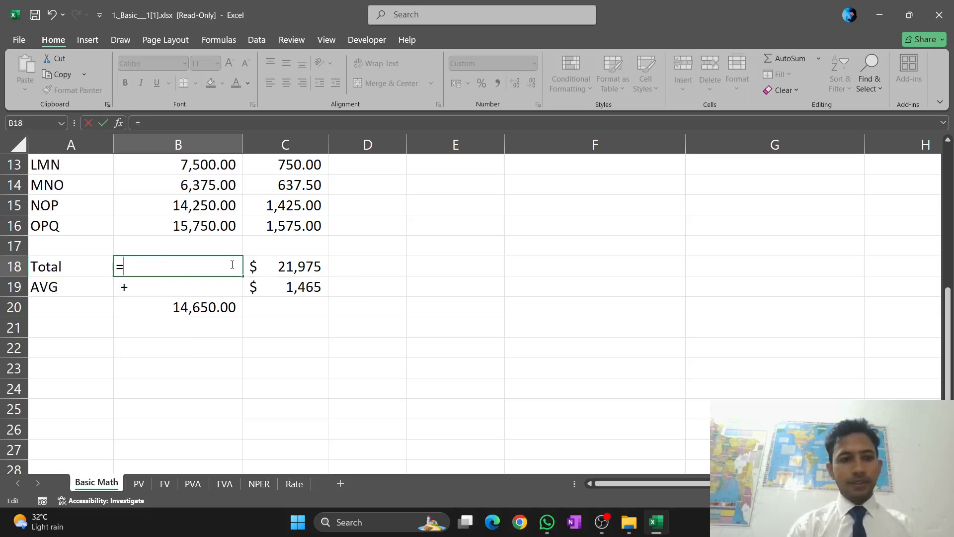
type("S")
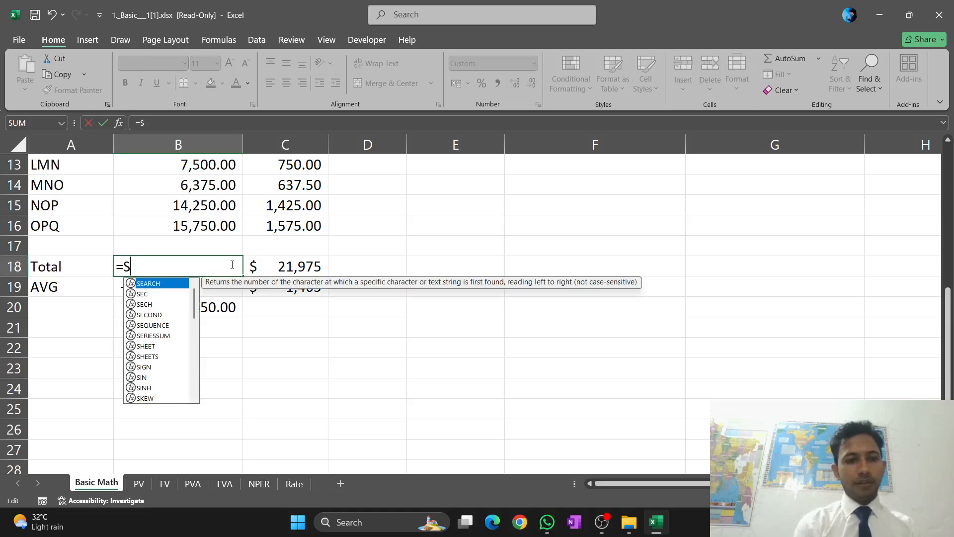
type("U")
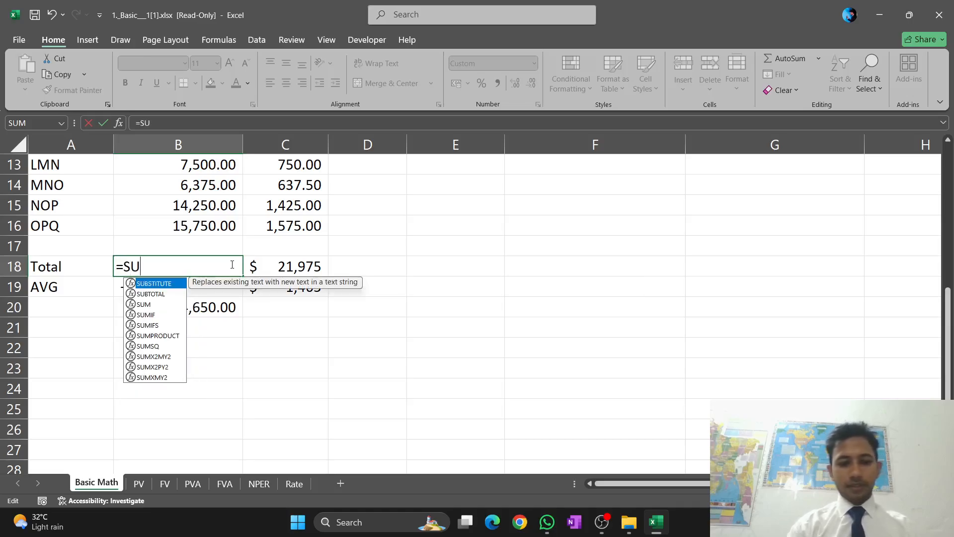
type("M")
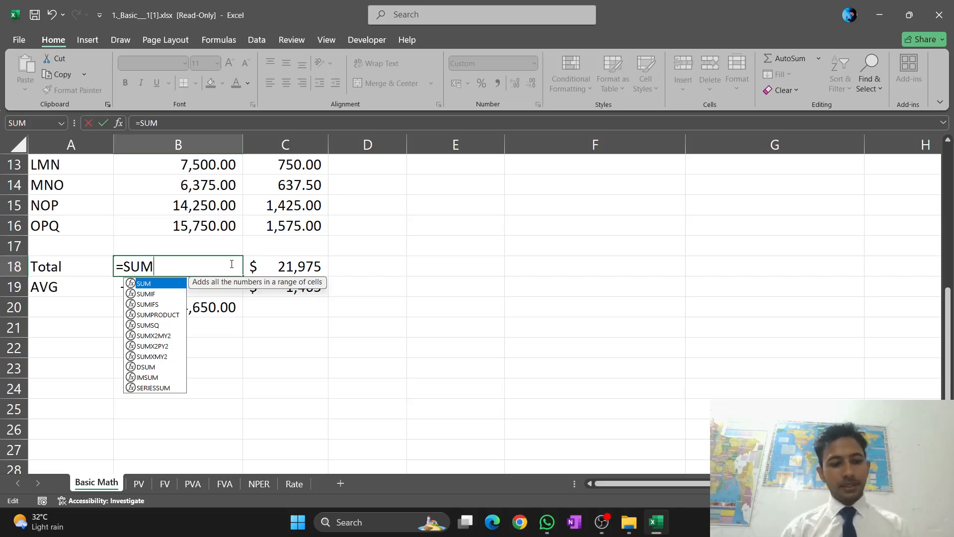
type("(")
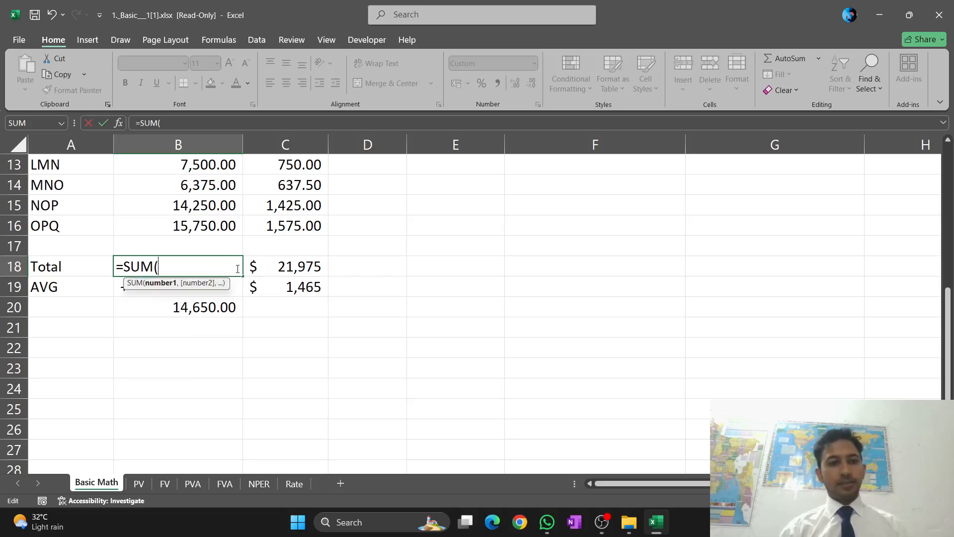
Complete the Sales total formula in B18 as =SUM(B2:B16), covering all salespeople's sales
scroll(219, 270, "up", 4)
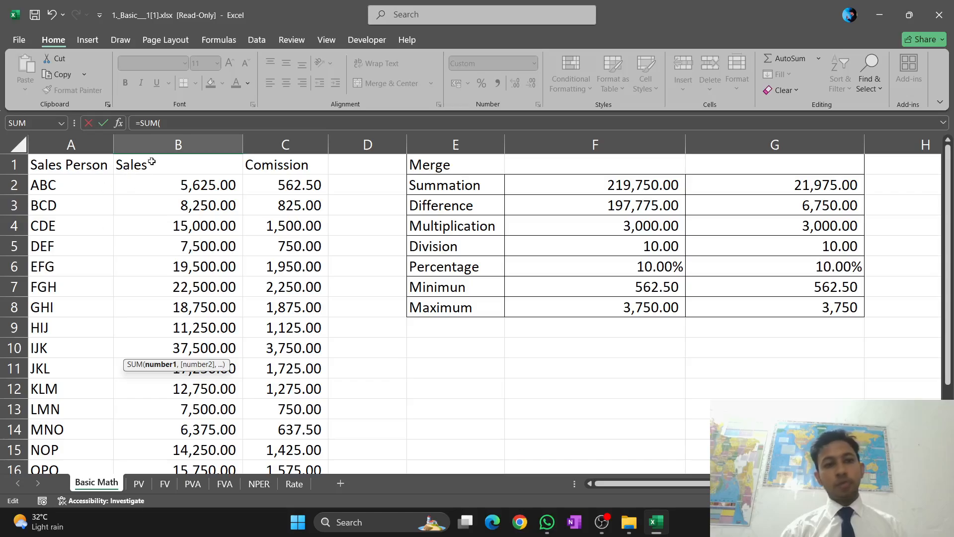
left_click(147, 181)
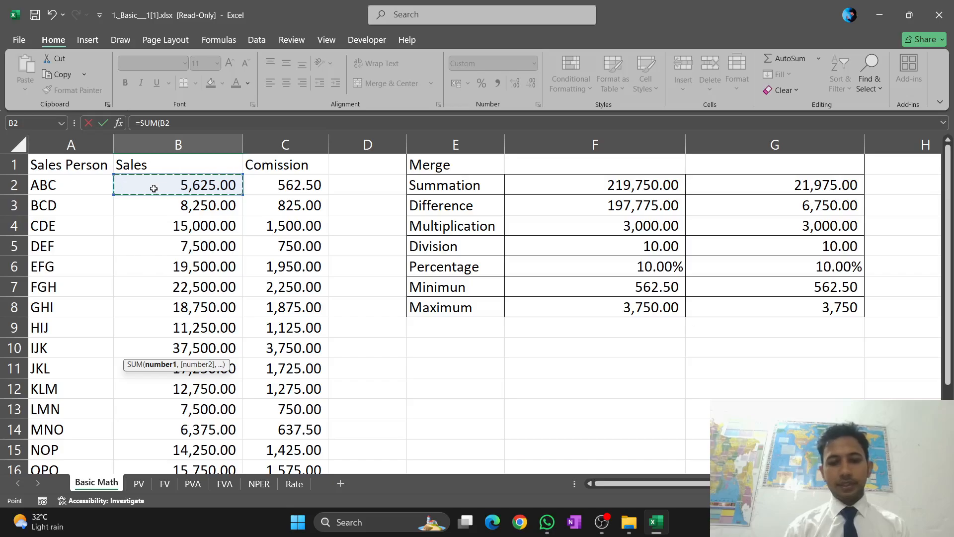
key("shift+Down")
key("shift+Down")
key("shift+Down")
key("shift+Down")
key("shift+Down")
key("shift+Down")
key("shift+Down")
key("shift+Down")
key("shift+Down")
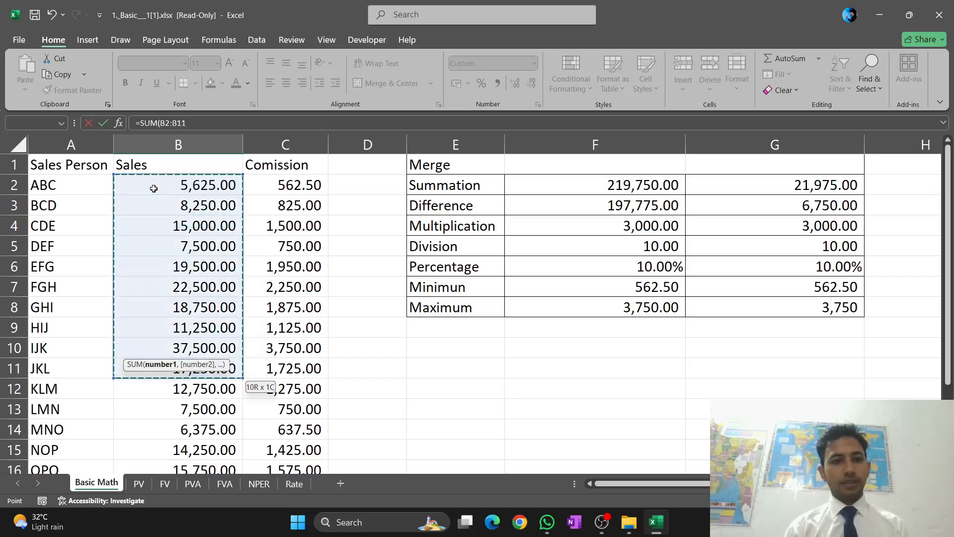
key("shift+Down")
key("shift+Down")
key("shift+Down")
key("shift+Down")
key("shift+Down")
key("shift+Down")
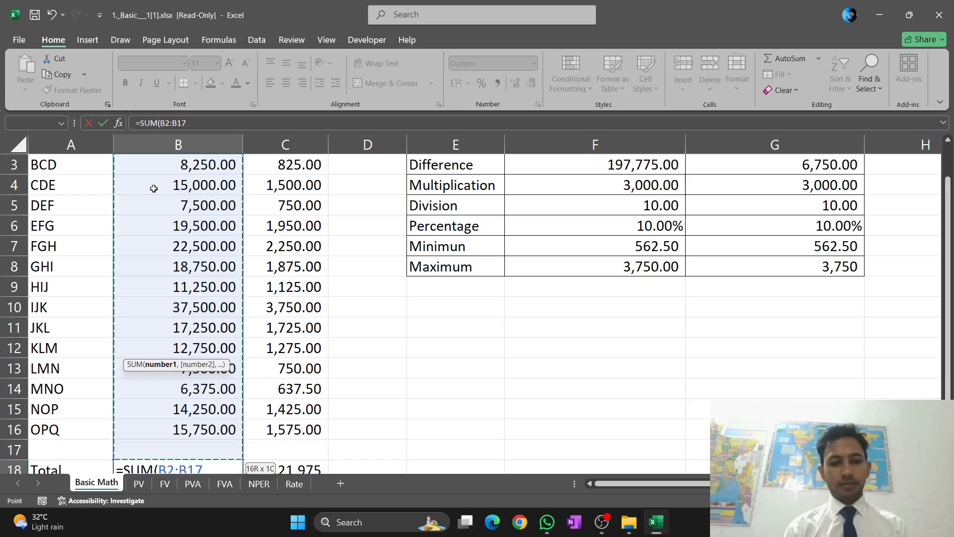
key("shift+Up")
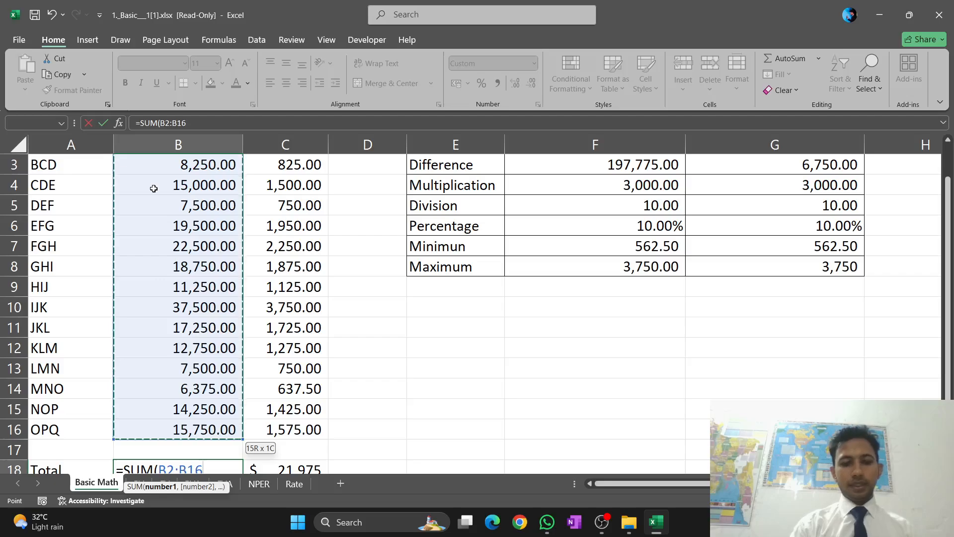
type(")")
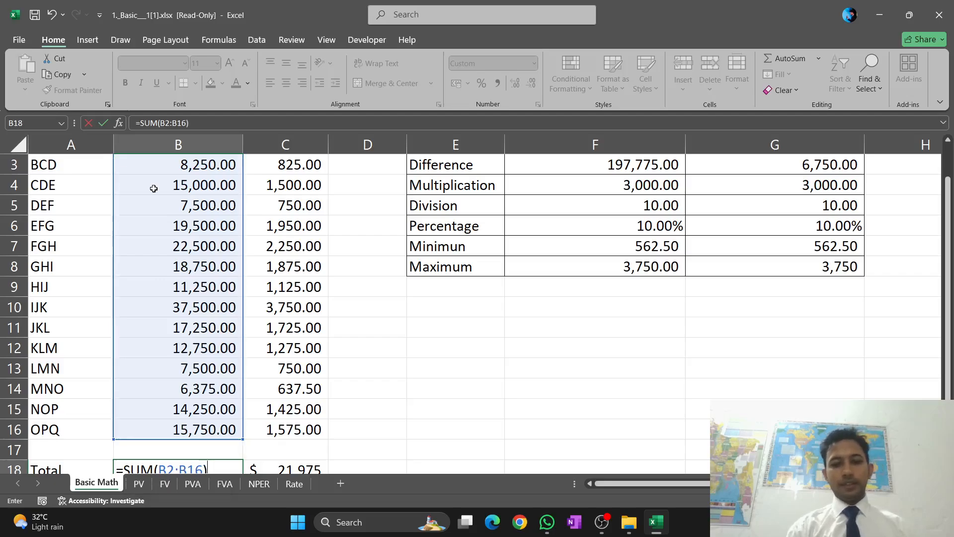
key("Return")
type("+")
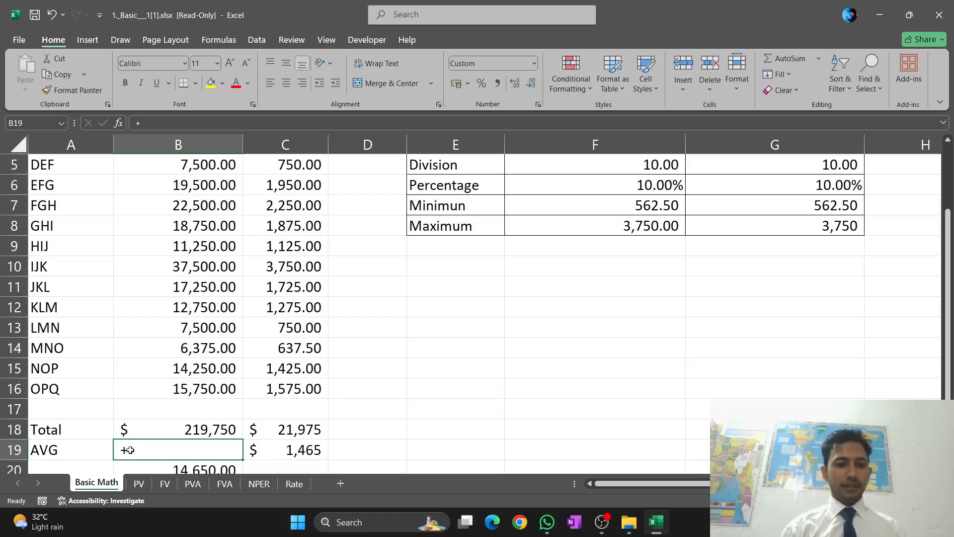
Delete the AVERAGE formula from cell B20, below the AVG row of the Sales column
scroll(128, 449, "down", 1)
left_click(220, 388)
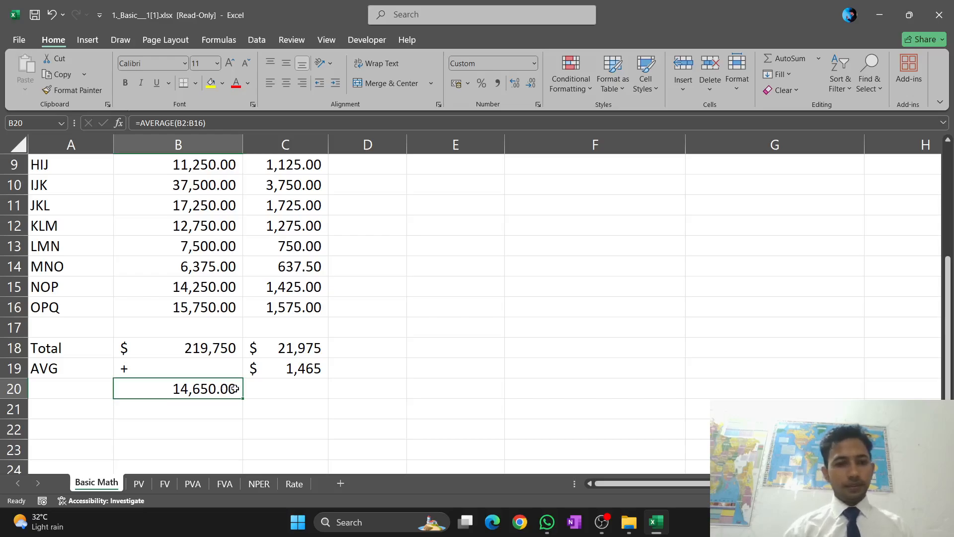
double_click(236, 392)
key("BackSpace")
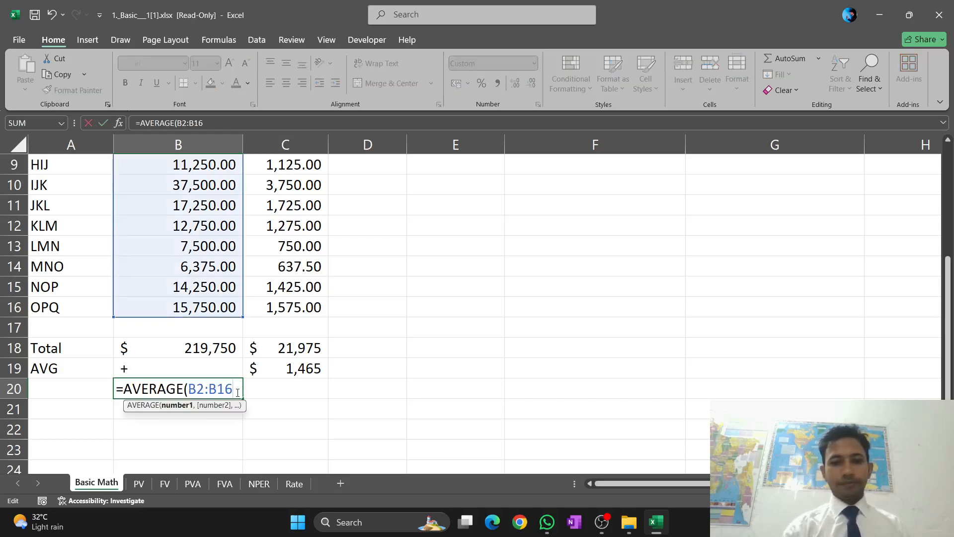
key("BackSpace")
key("BackSpace")
key("BackSpace")
key("BackSpace")
key("BackSpace")
key("BackSpace")
key("BackSpace")
key("BackSpace")
key("BackSpace")
key("BackSpace")
key("BackSpace")
key("BackSpace")
key("BackSpace")
key("BackSpace")
key("BackSpace")
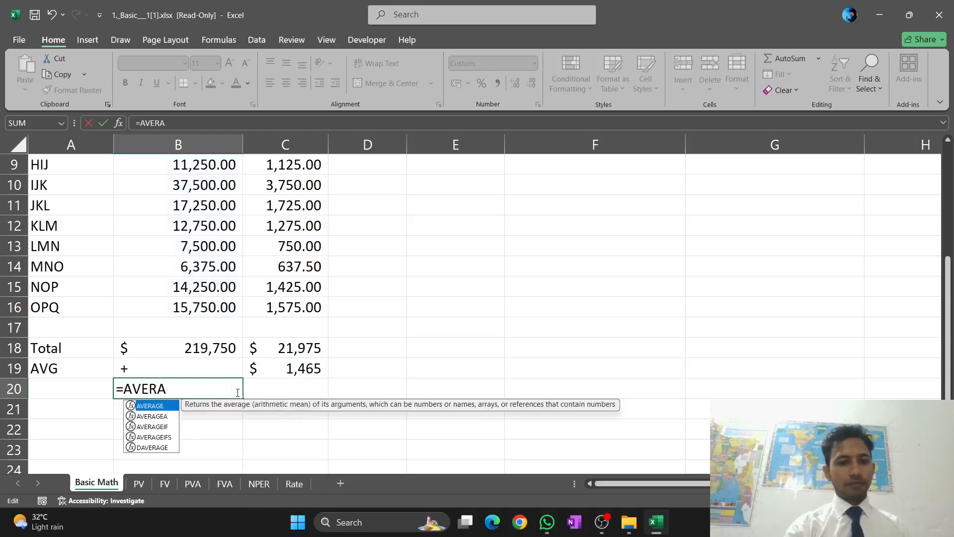
Replace the stray plus sign in the Sales AVG cell B19 with the start of an AVERAGE formula
left_click(199, 374)
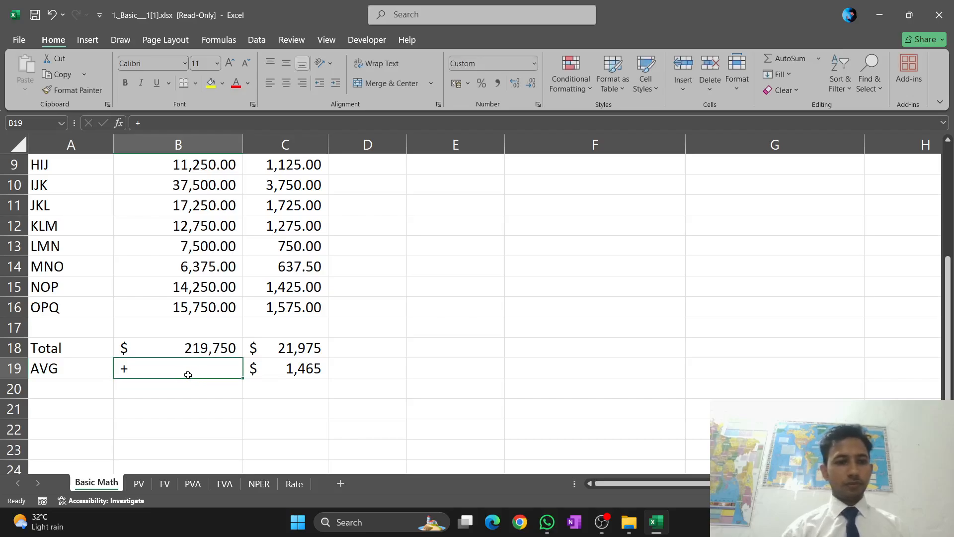
double_click(142, 369)
key("BackSpace")
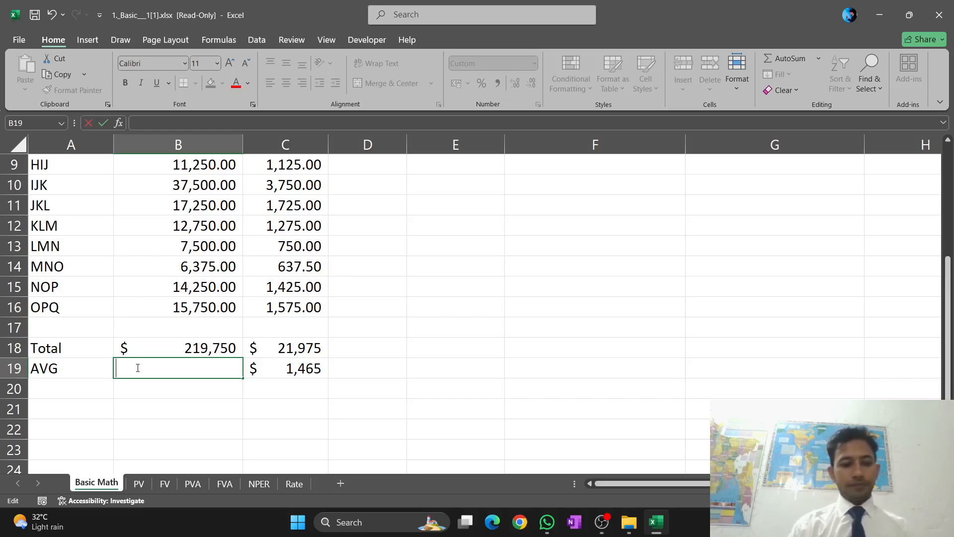
type("+")
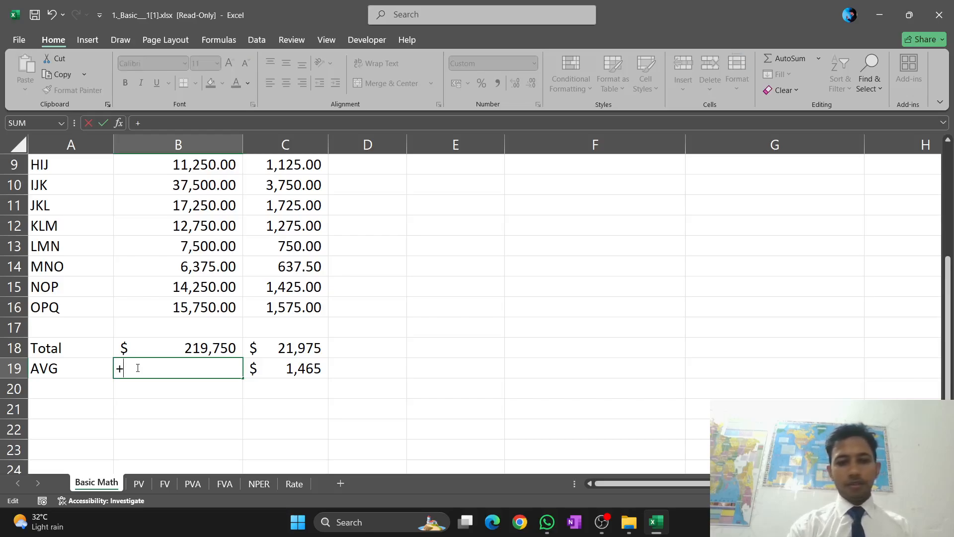
key("BackSpace")
type("=")
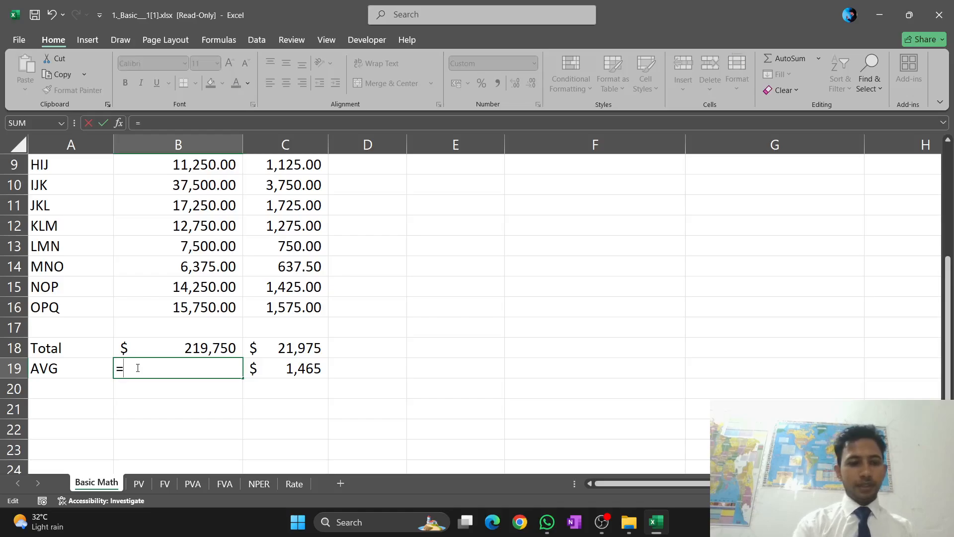
type("AV")
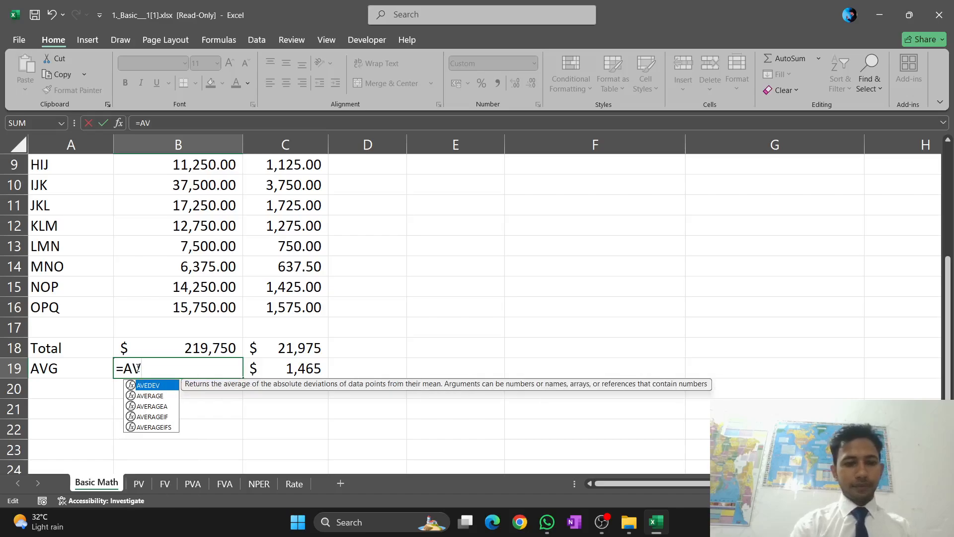
left_click(142, 397)
double_click(143, 396)
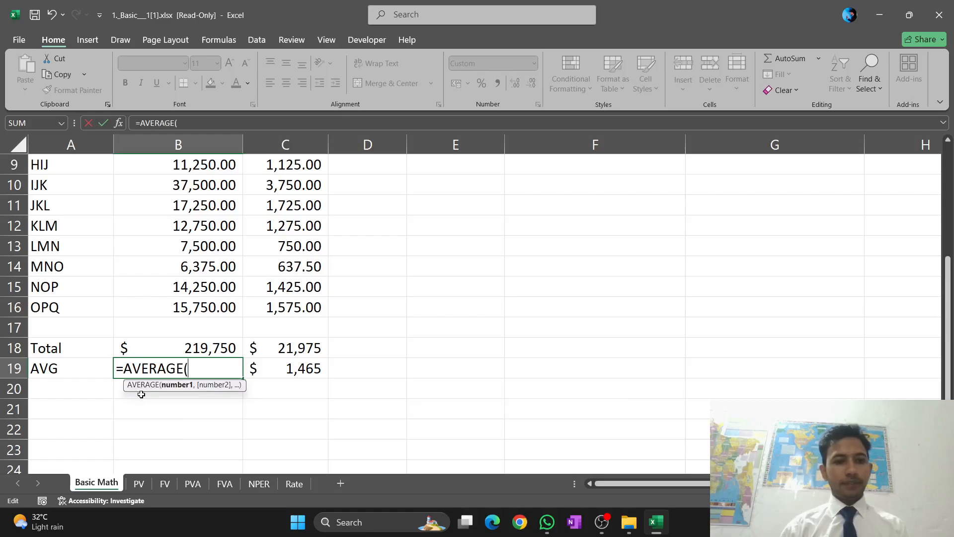
Complete the Sales average formula in B19 as =AVERAGE(B2:B16)
scroll(188, 353, "up", 3)
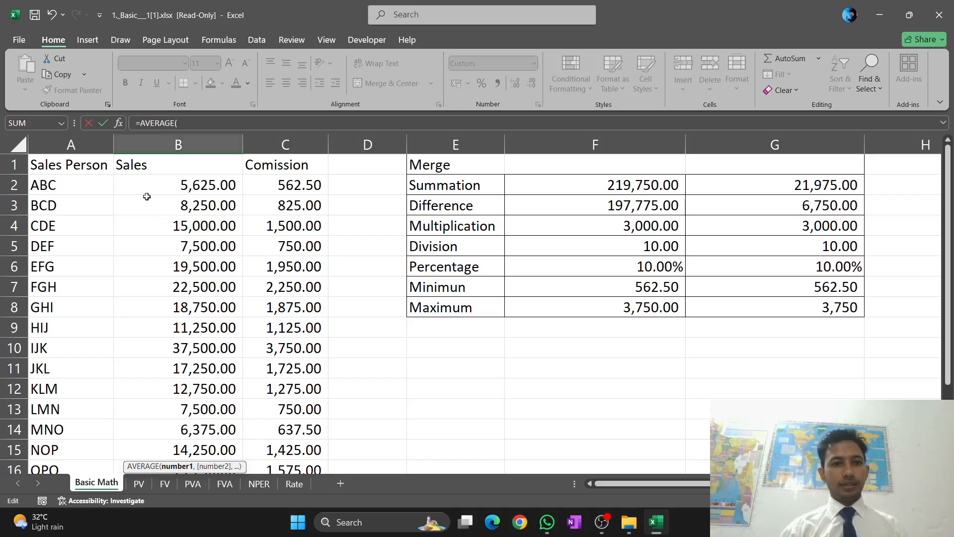
left_click(160, 183)
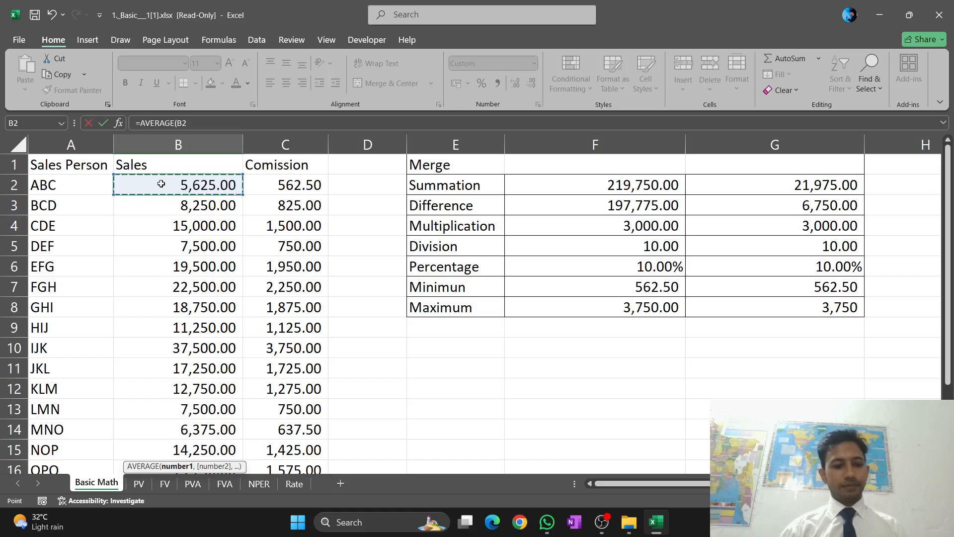
key("shift+Down")
key("shift+Down")
key("shift+Down")
key("shift+Down")
key("shift+Down")
key("shift+Down")
key("shift+Down")
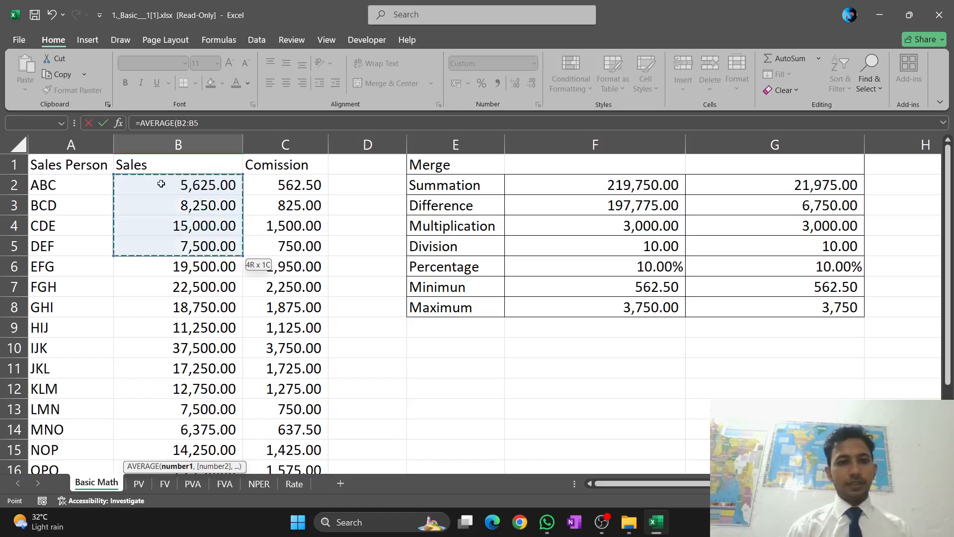
key("shift+Down")
key("shift+Down")
key("shift+Down")
key("shift+Down")
key("shift+Down")
key("shift+Down")
key("shift+Down")
key("shift+Down")
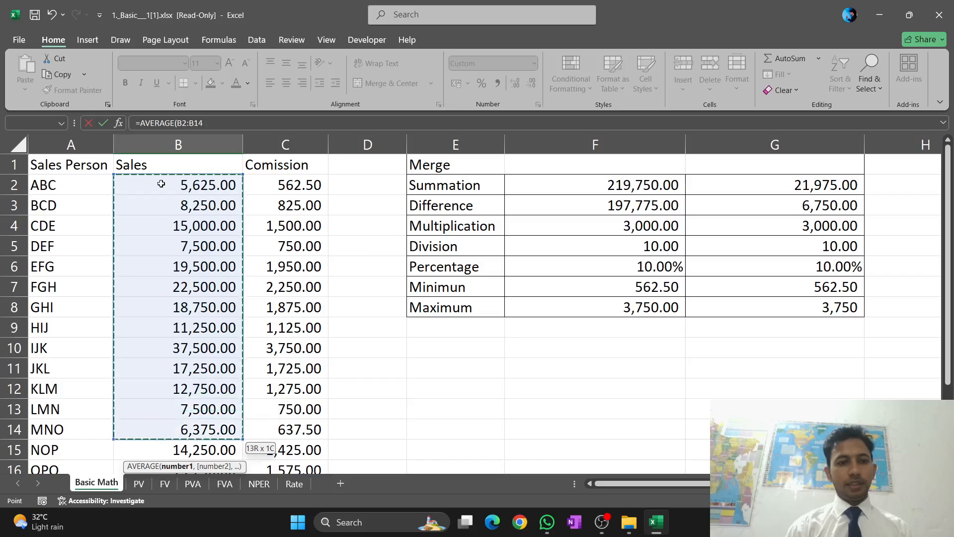
key("shift+Up")
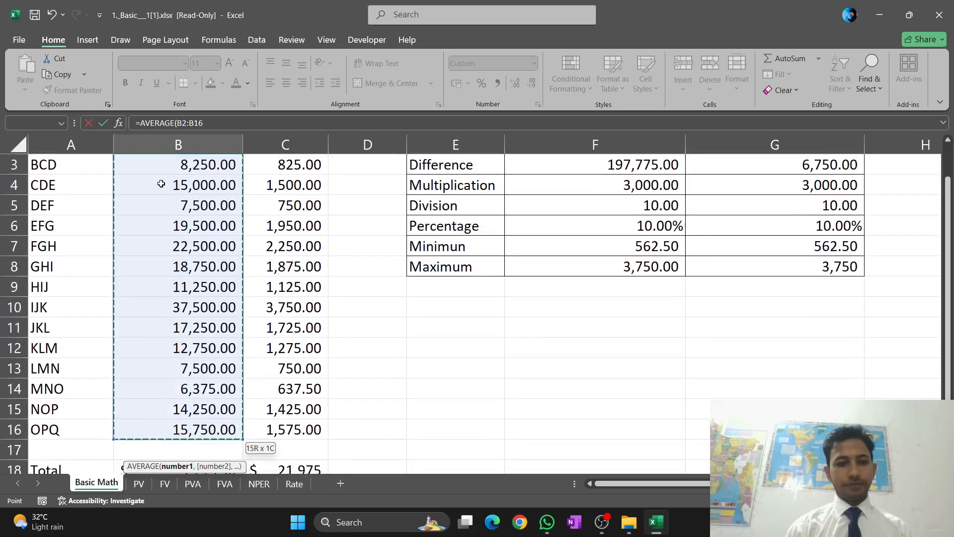
scroll(166, 184, "down", 2)
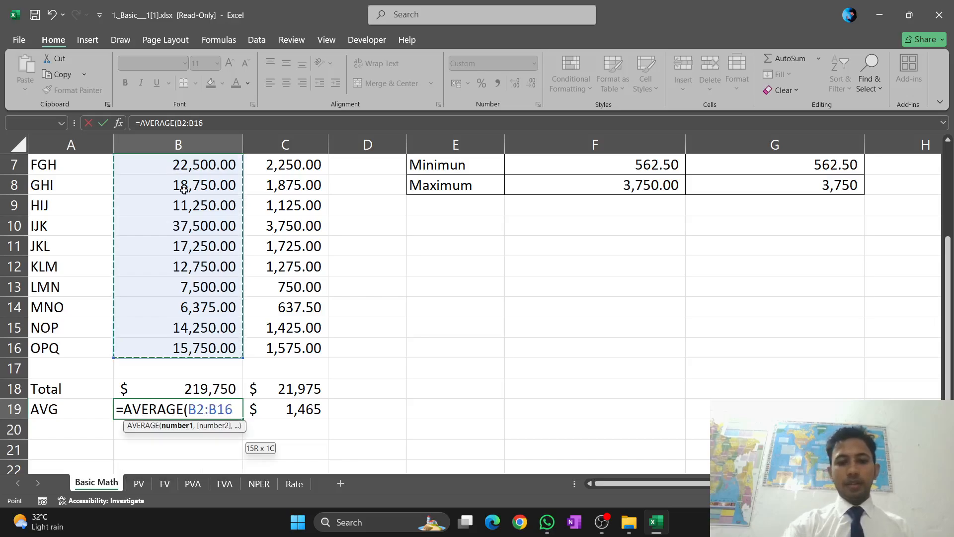
type(")")
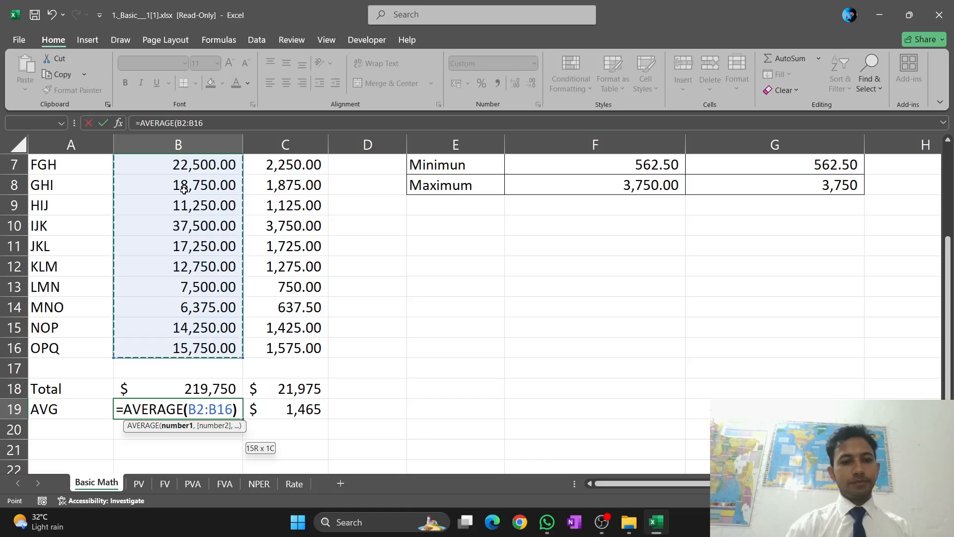
key("Return")
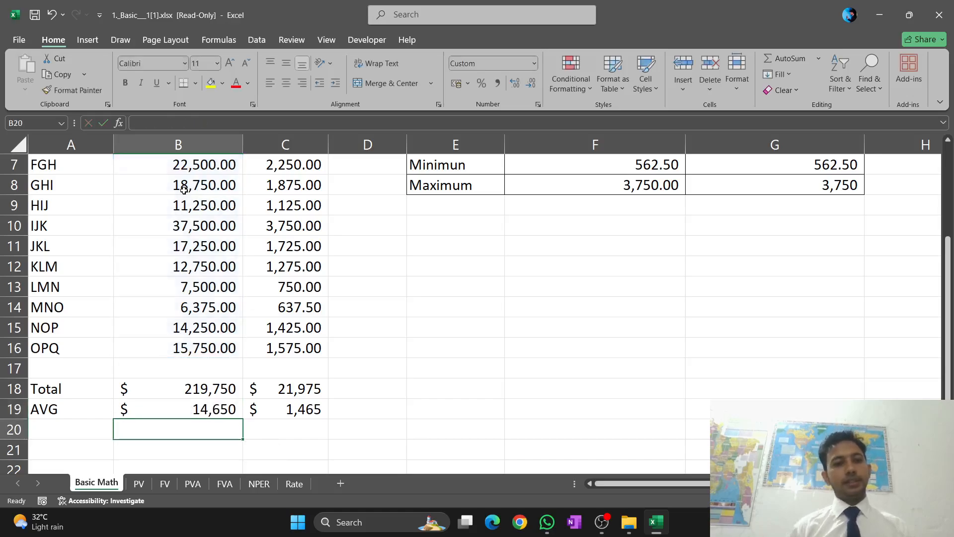
Clear the existing SUM formula from the Comission total cell C18
scroll(285, 354, "up", 3)
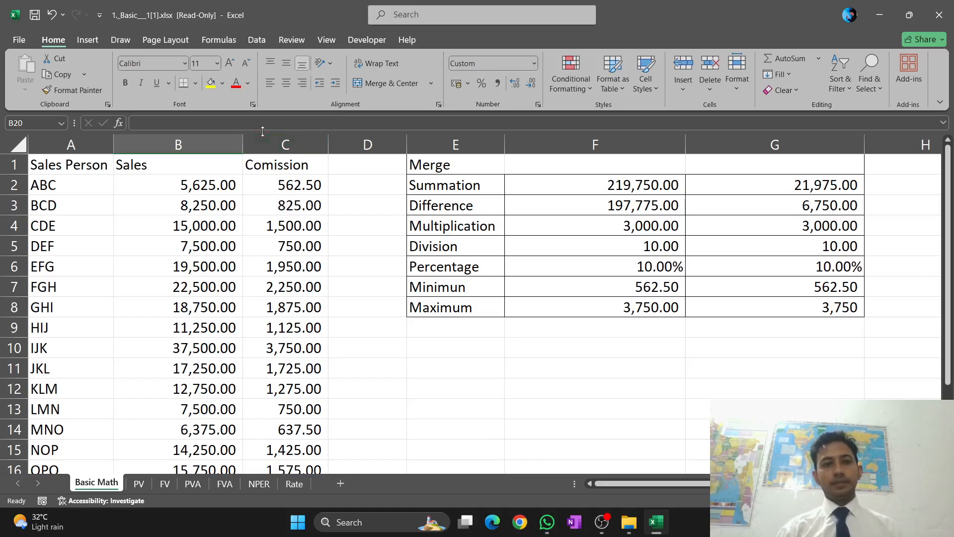
scroll(294, 189, "down", 4)
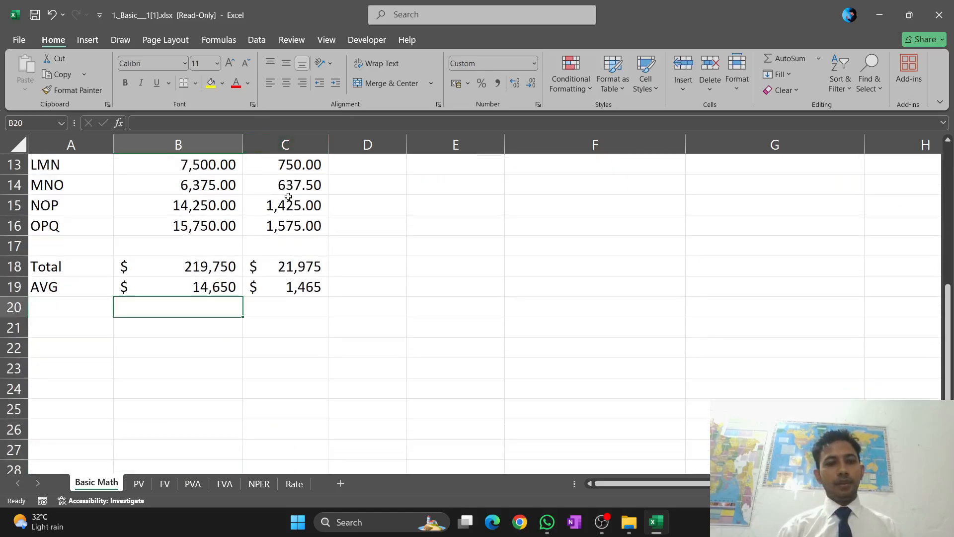
left_click(274, 277)
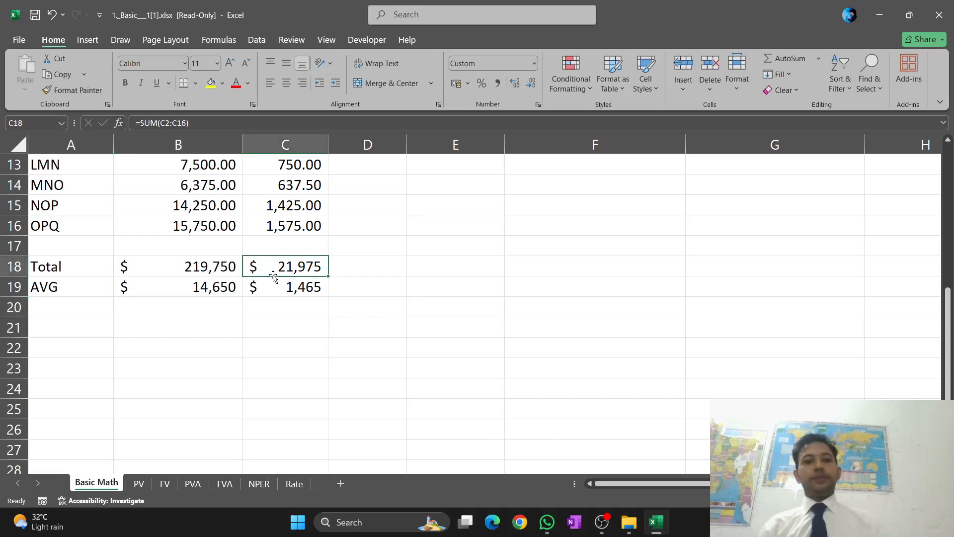
scroll(273, 273, "up", 4)
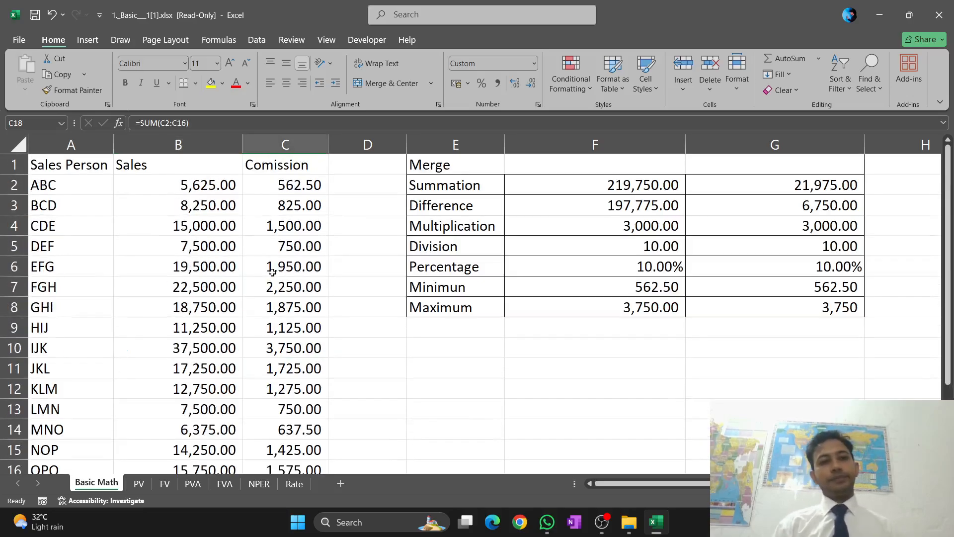
scroll(271, 263, "down", 3)
scroll(271, 262, "up", 3)
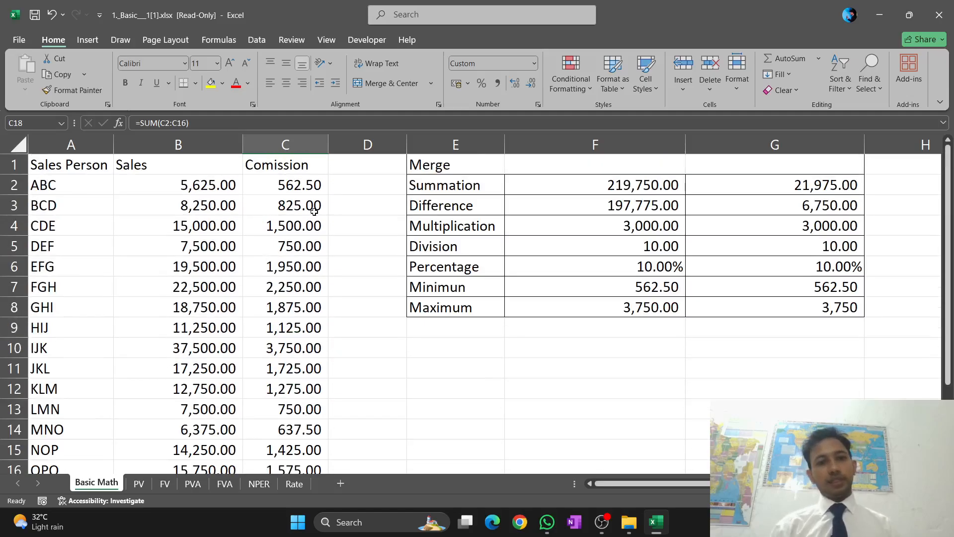
scroll(282, 235, "down", 3)
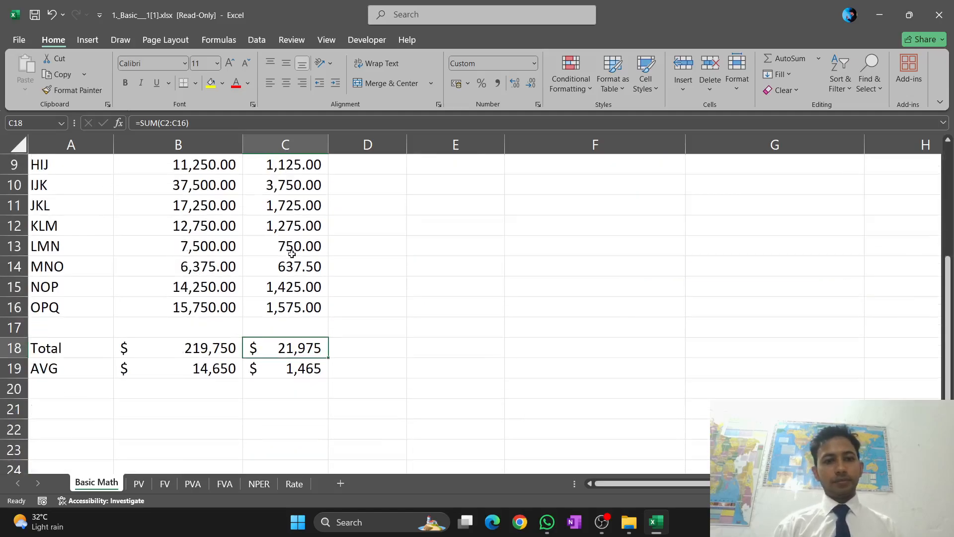
double_click(323, 351)
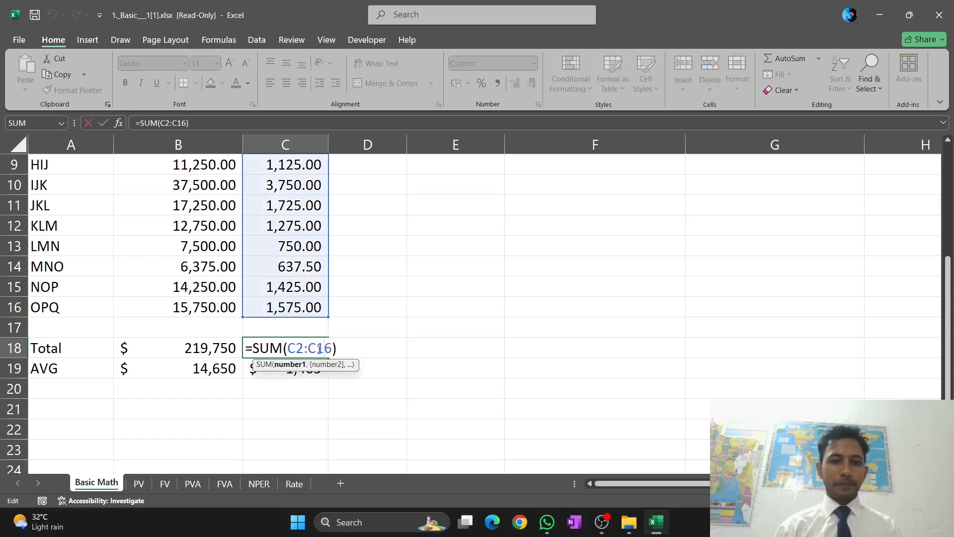
left_click(339, 348)
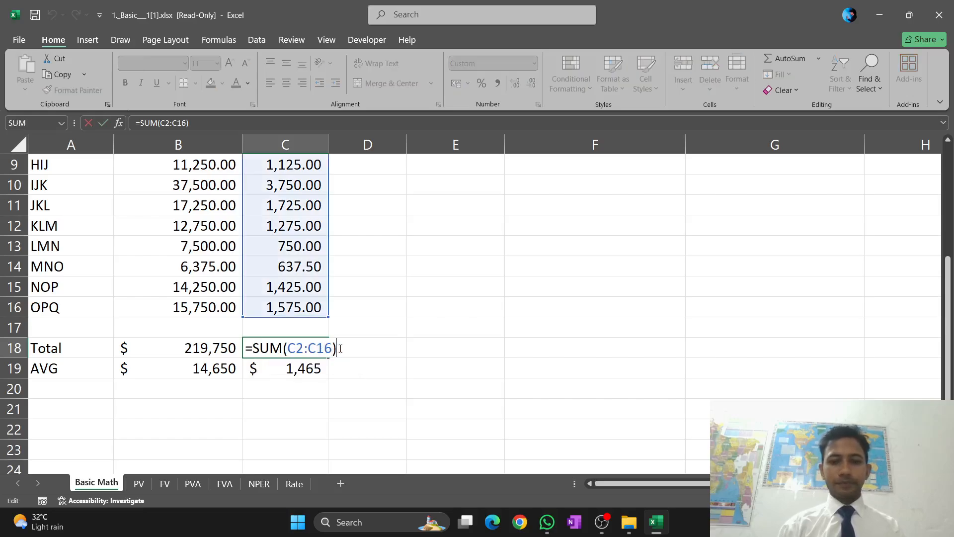
key("BackSpace")
key("BackSpace")
key("BackSpace")
key("BackSpace")
key("BackSpace")
key("BackSpace")
key("BackSpace")
key("BackSpace")
key("BackSpace")
key("BackSpace")
key("BackSpace")
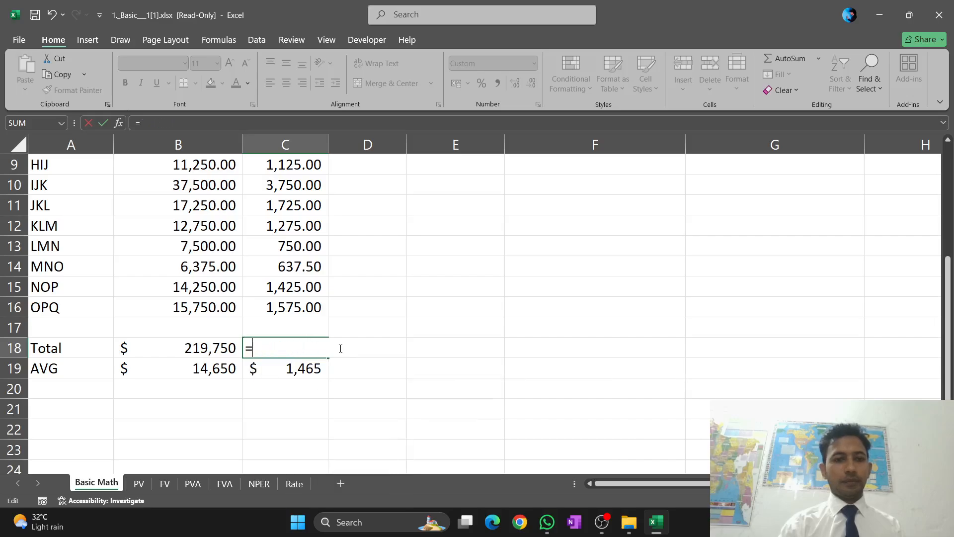
key("BackSpace")
Start a SUM formula in the Comission total cell C18, up to its opening parenthesis
type("=")
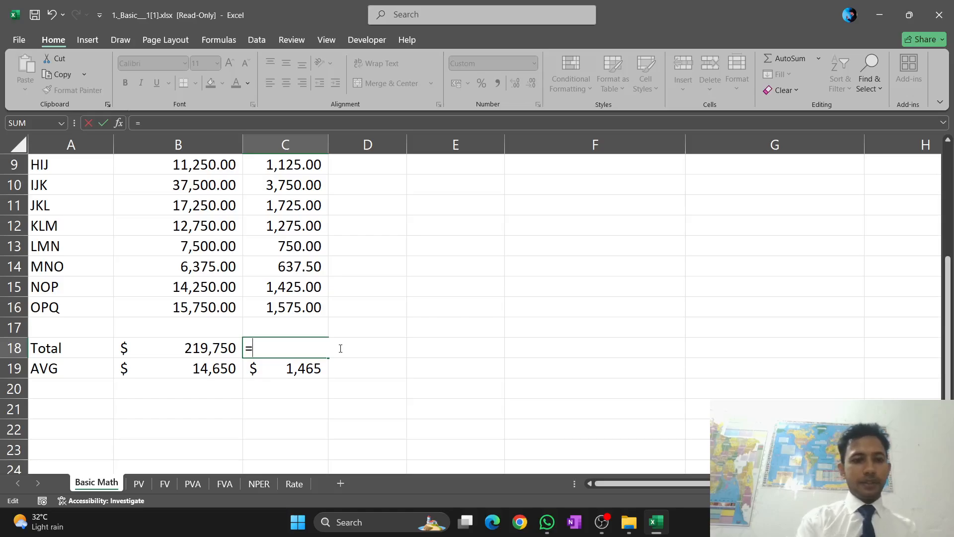
type("SUM")
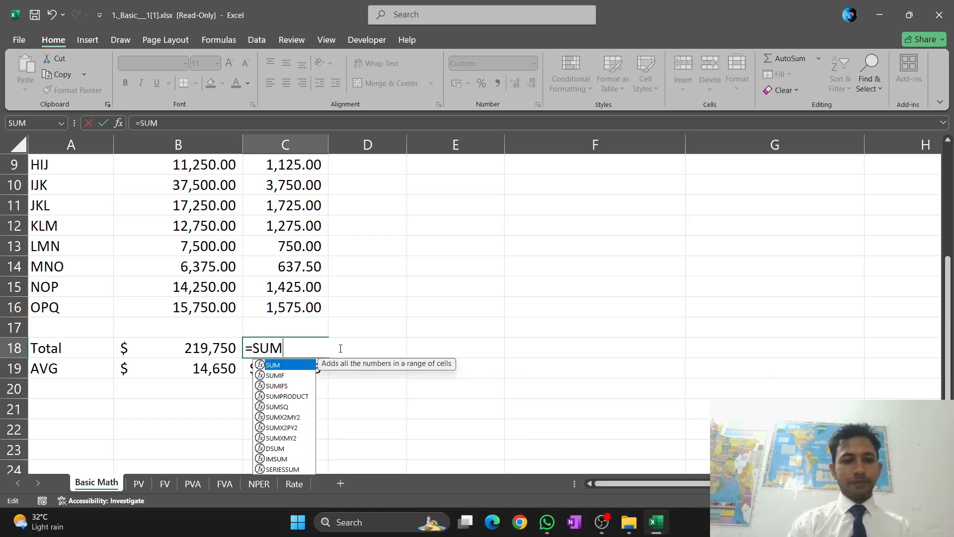
type("(")
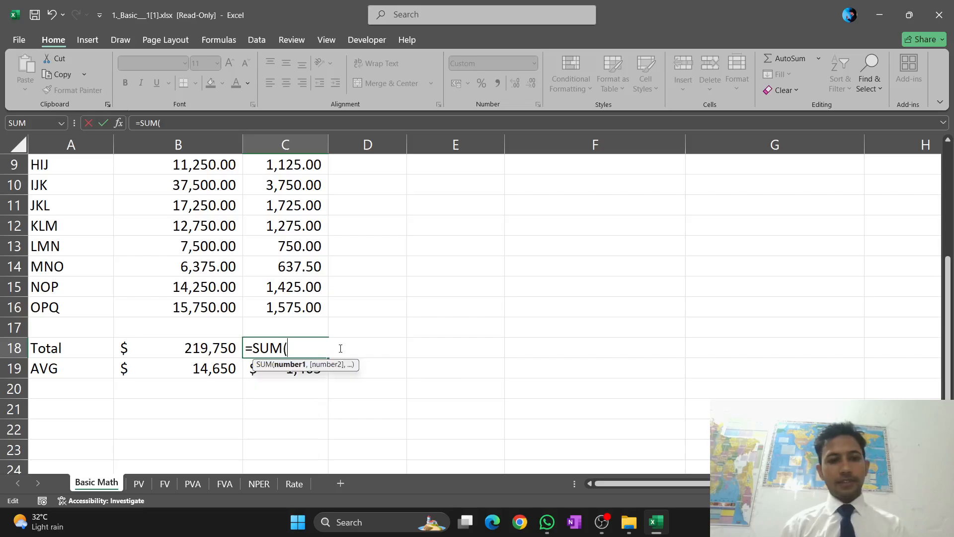
scroll(341, 348, "up", 3)
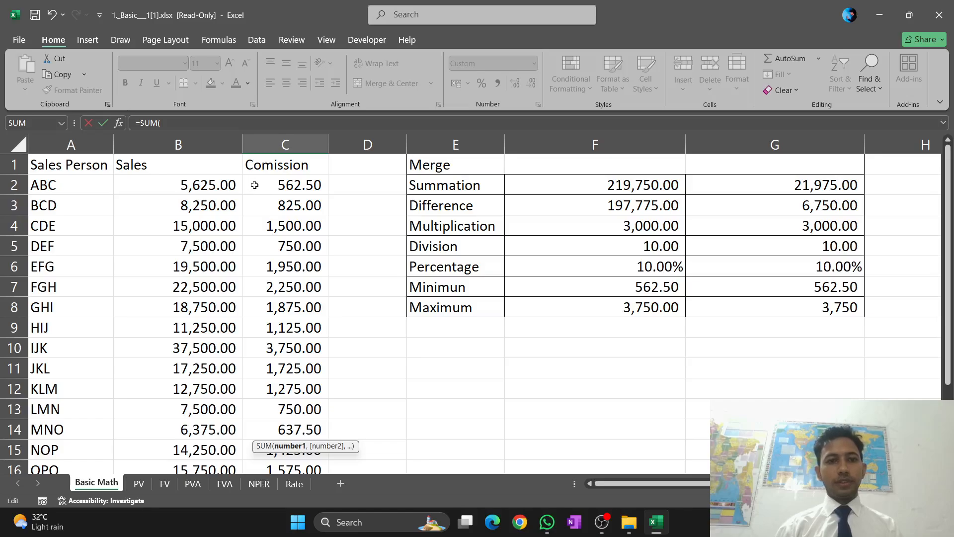
left_click(254, 185)
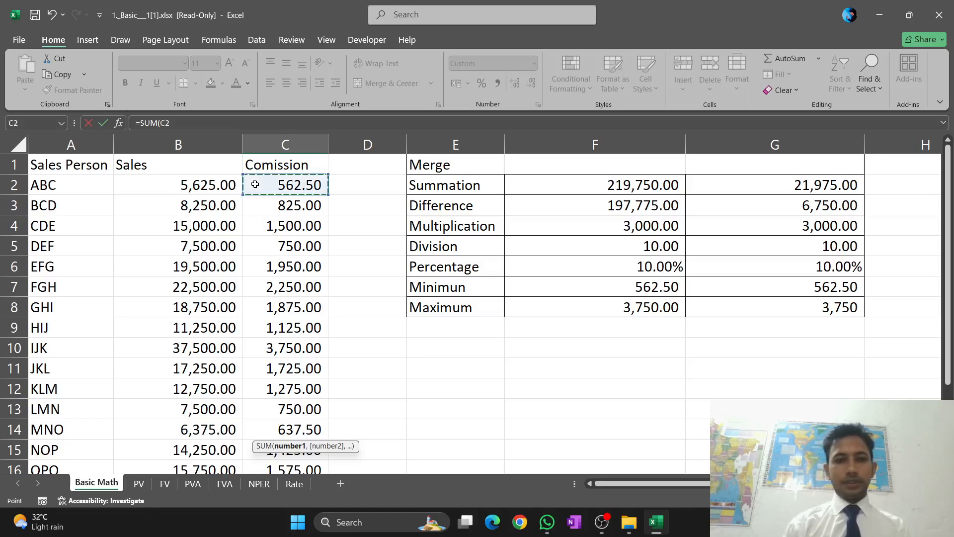
key("shift+Down")
key("shift+Down")
key("shift+Down")
key("shift+Down")
key("shift+Down")
key("shift+Down")
key("shift+Down")
key("shift+Down")
key("shift+Down")
key("shift+Down")
key("shift+Down")
key("shift+Down")
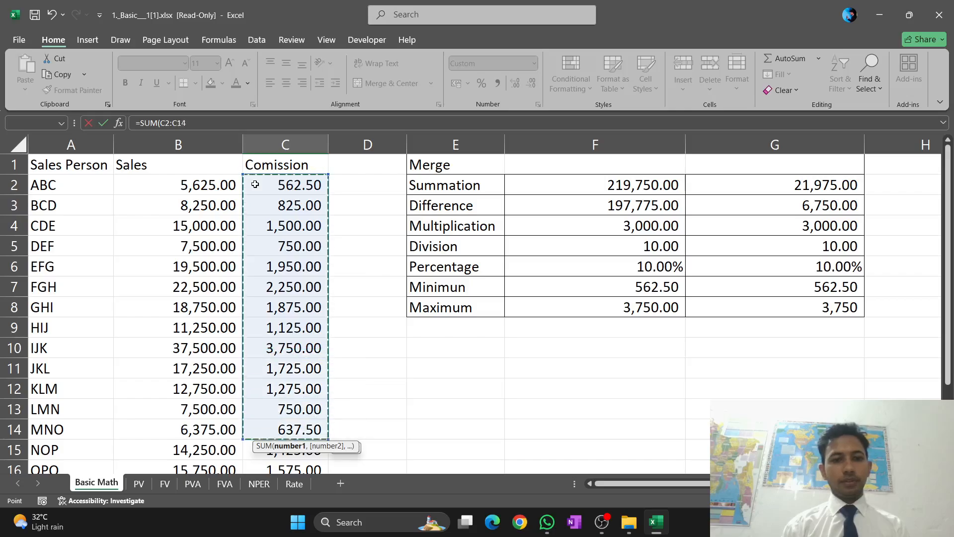
key("shift+Down")
key("shift+Down")
key("Down")
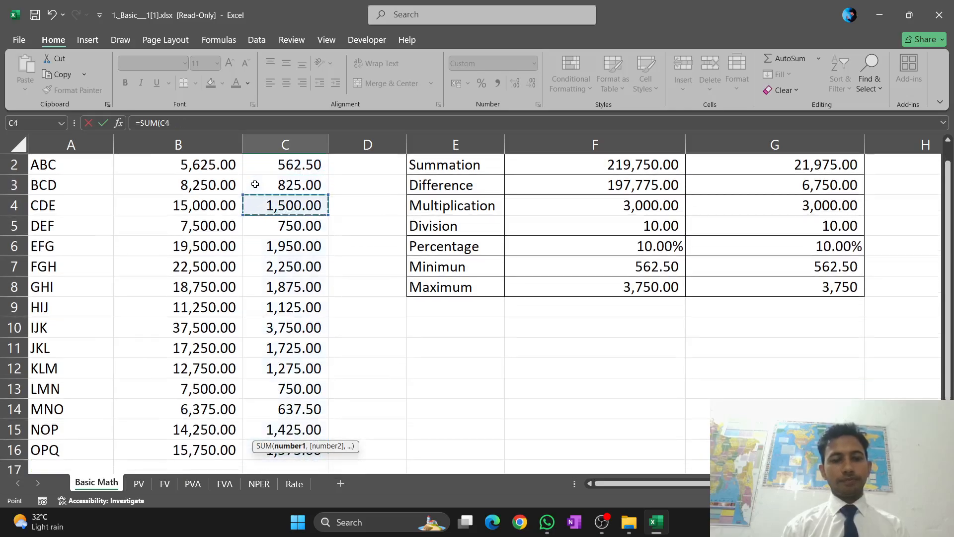
Complete the Comission total formula in C18 as =SUM(C2:C16), covering all salespeople's commissions
scroll(255, 185, "up", 1)
left_click(273, 188)
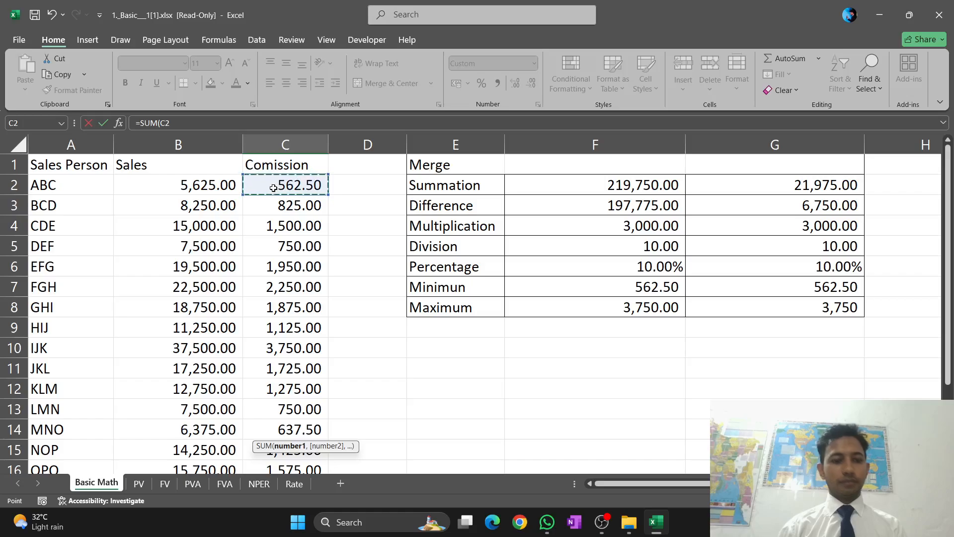
key("shift+Down")
key("shift+Down")
key("shift+Down")
key("shift+Down")
key("shift+Down")
key("shift+Down")
key("shift+Down")
key("shift+Down")
key("shift+Down")
key("shift+Down")
key("shift+Down")
key("shift+Down")
key("shift+Down")
key("shift+Down")
key("shift+Down")
key("shift+Down")
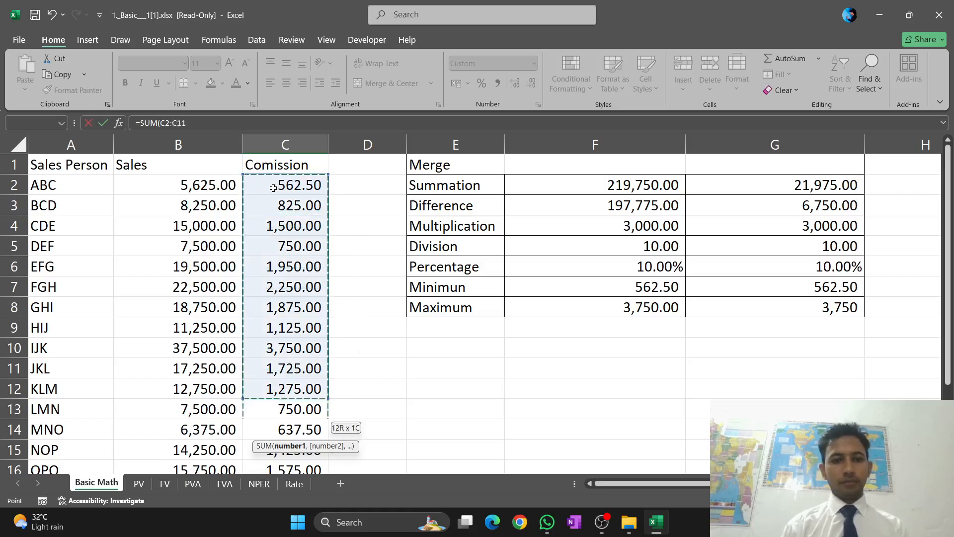
key("shift+Up")
key("shift+Up")
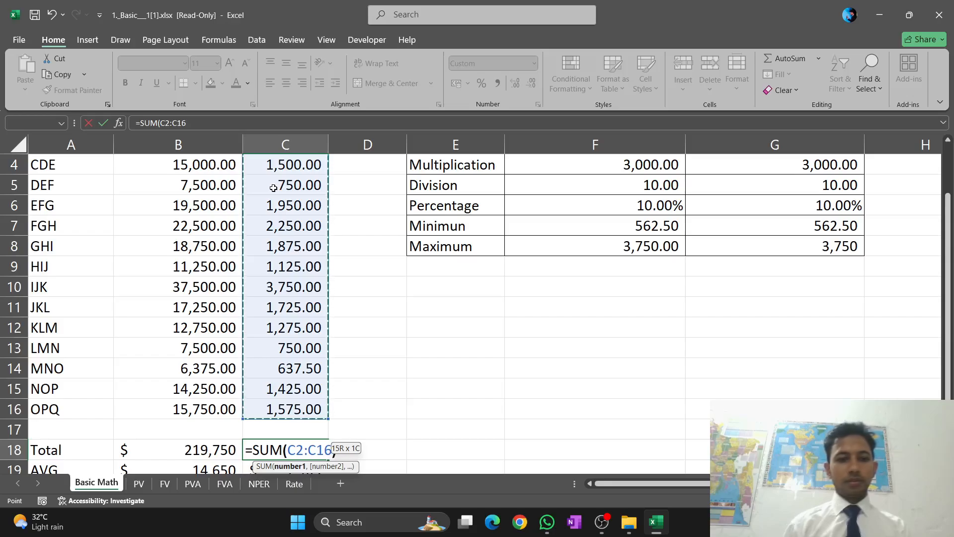
type(")")
key("Return")
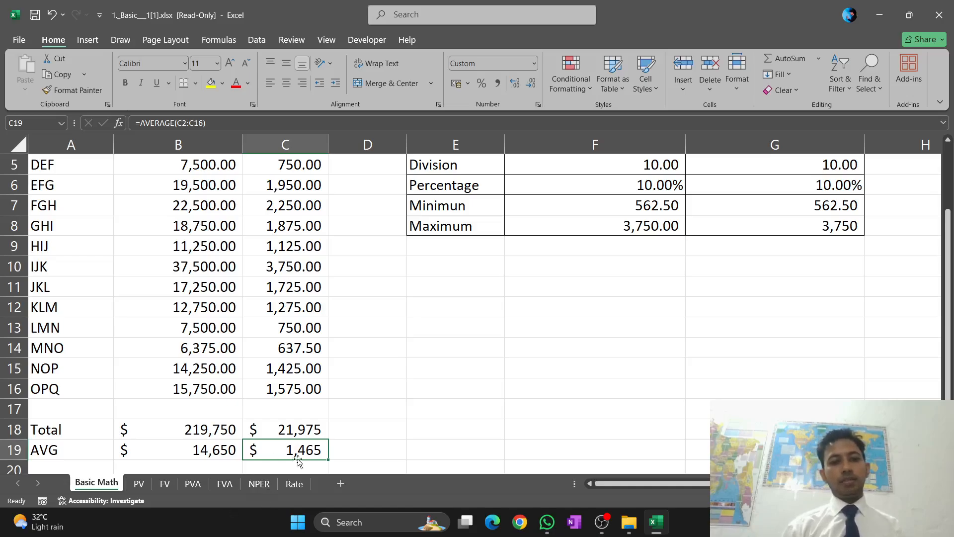
Clear the existing AVERAGE formula from the Comission AVG cell C19
scroll(324, 402, "down", 2)
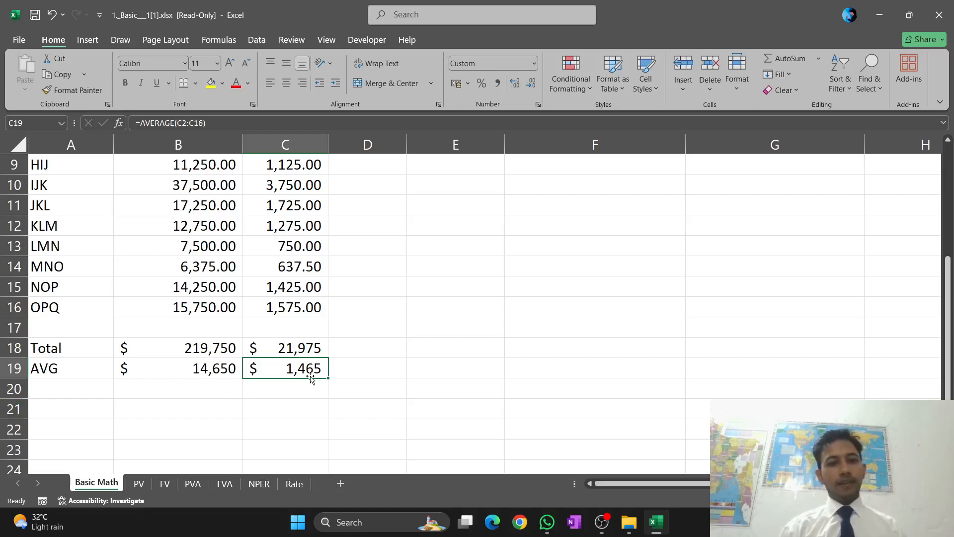
double_click(323, 367)
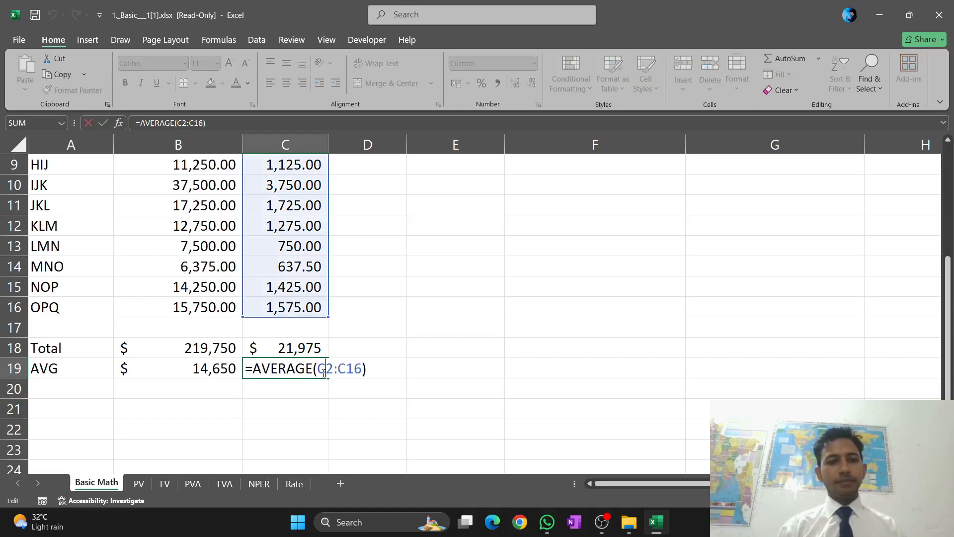
left_click(372, 371)
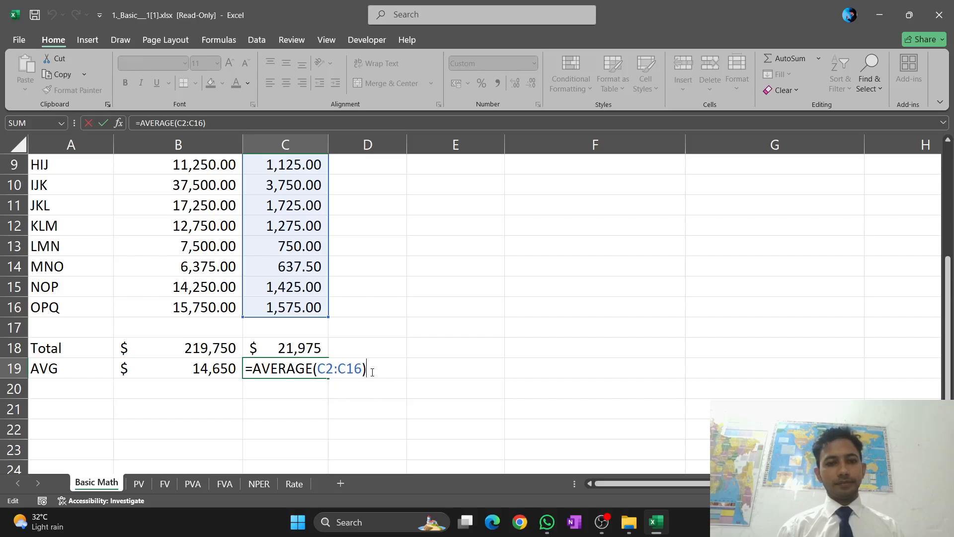
key("BackSpace")
key("BackSpace")
key("BackSpace")
key("BackSpace")
key("BackSpace")
key("BackSpace")
key("BackSpace")
key("BackSpace")
key("BackSpace")
key("BackSpace")
key("BackSpace")
key("BackSpace")
key("BackSpace")
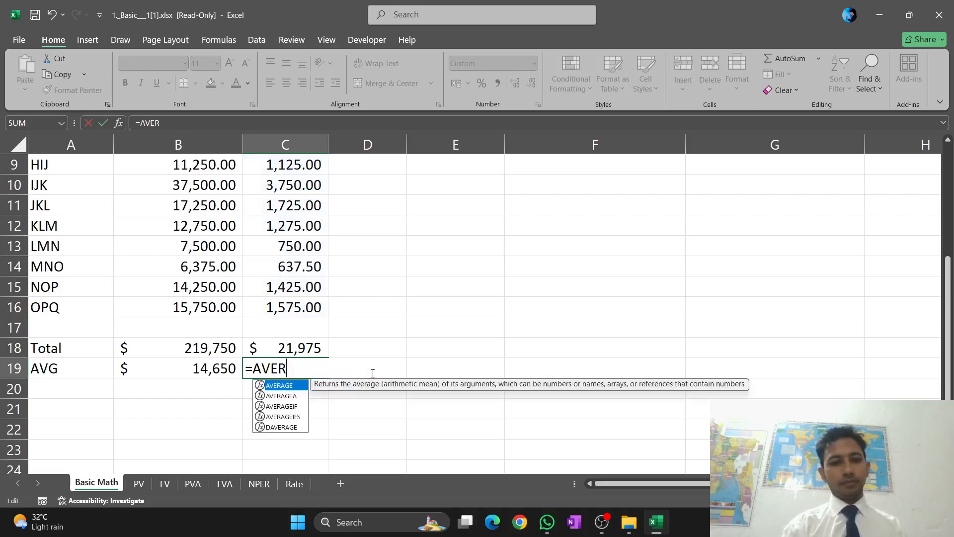
key("BackSpace")
key("BackSpace")
key("BackSpace")
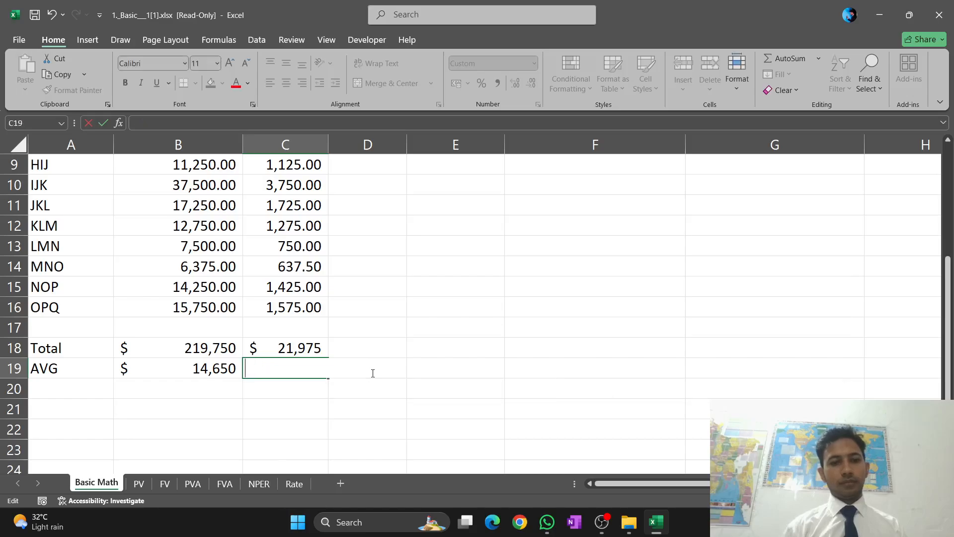
Enter =AVERAGE(C2:C16) in the Comission AVG cell C19 to average all salespeople's commissions
type("=")
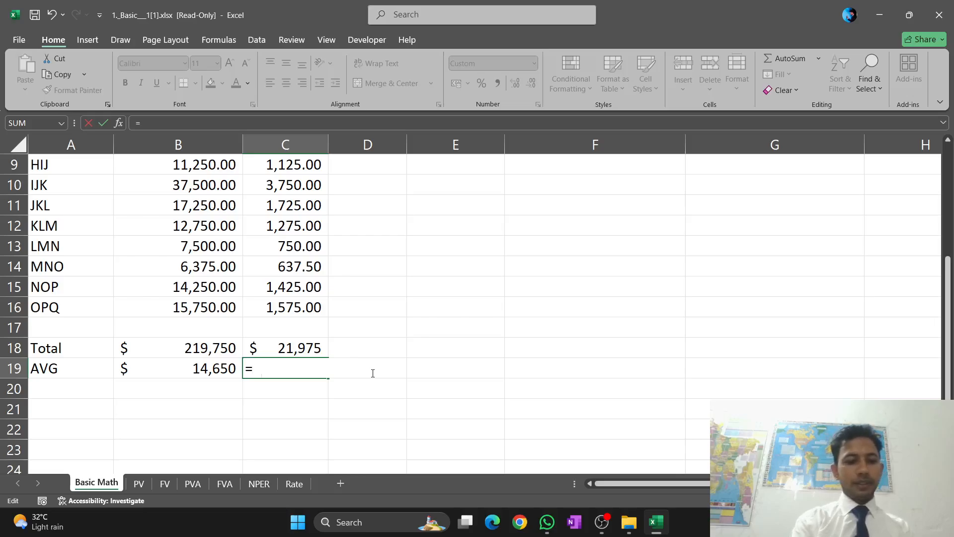
type("AV")
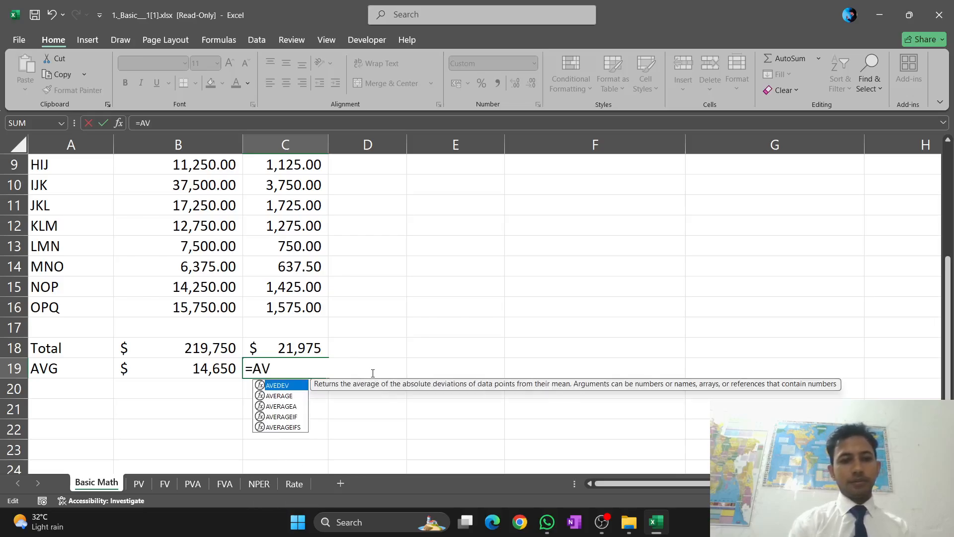
double_click(291, 397)
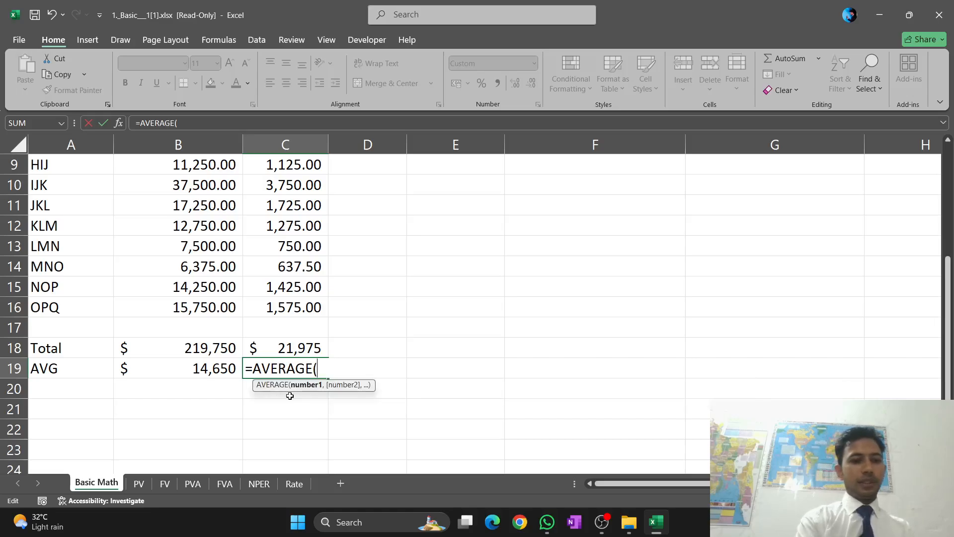
scroll(289, 396, "up", 2)
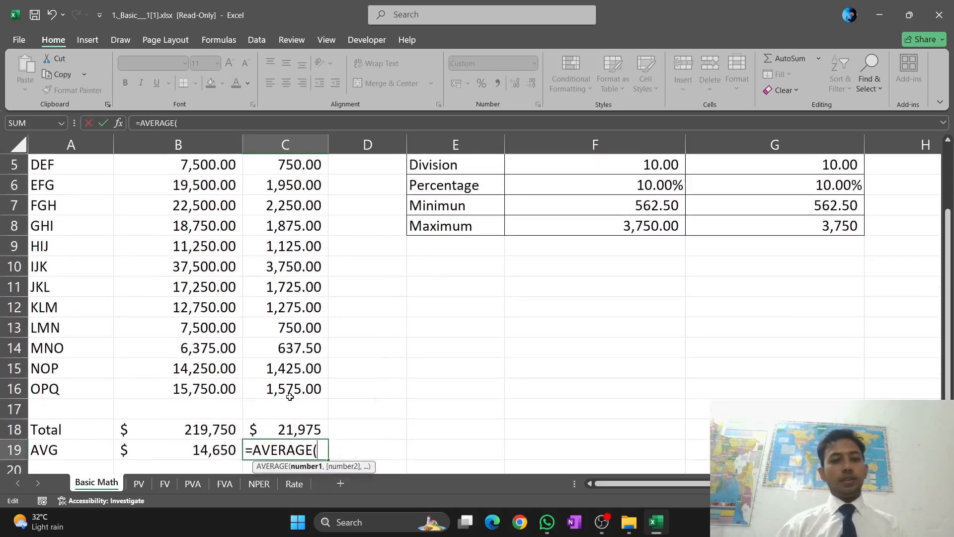
scroll(290, 396, "up", 2)
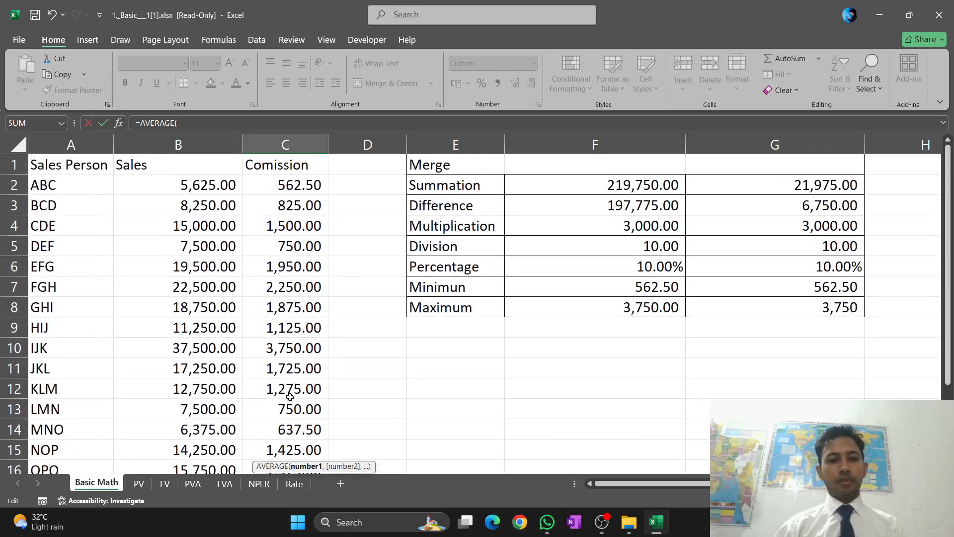
left_click(272, 184)
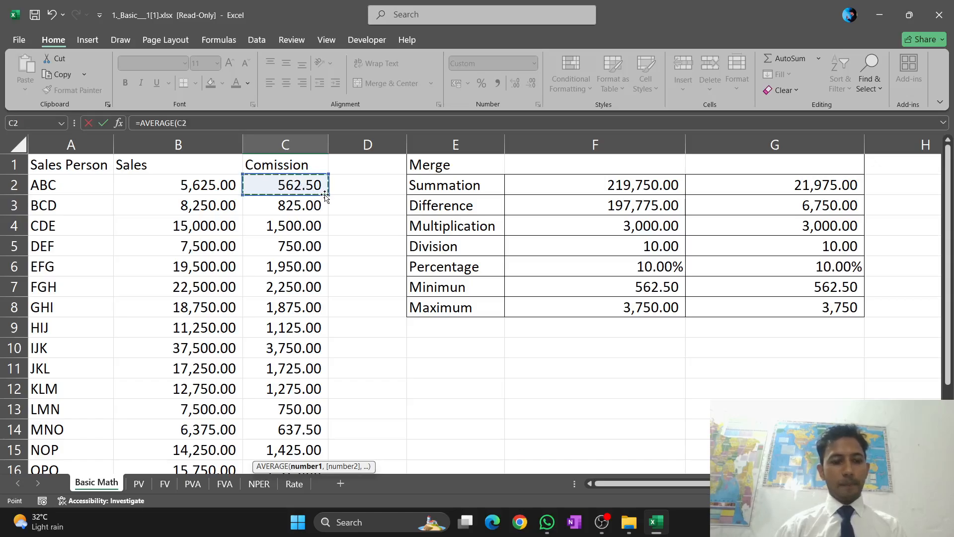
left_click_drag(325, 195, 325, 451)
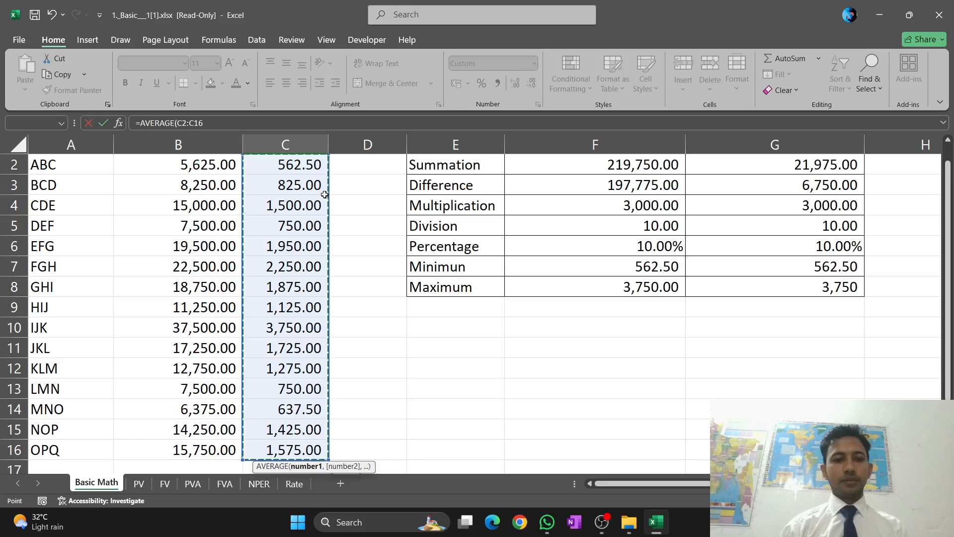
scroll(325, 194, "down", 1)
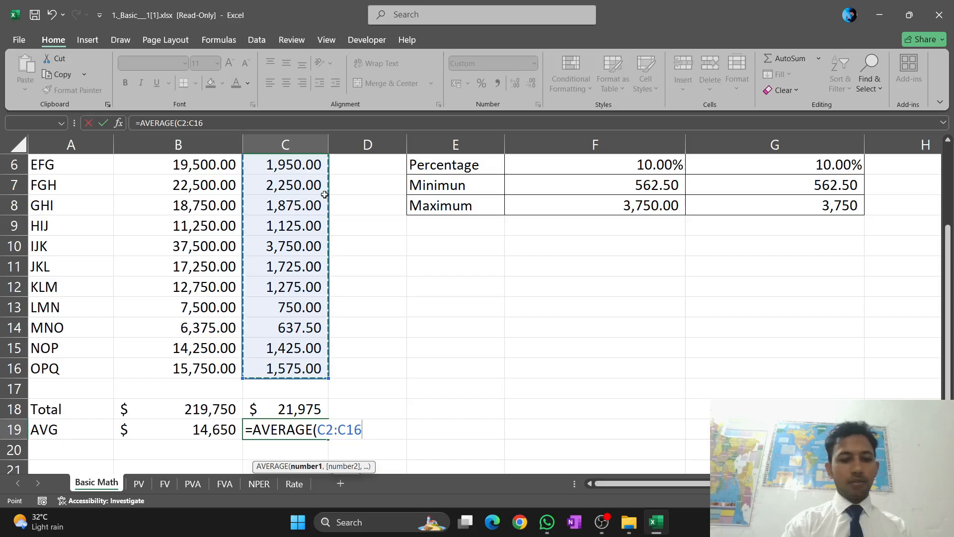
type(")")
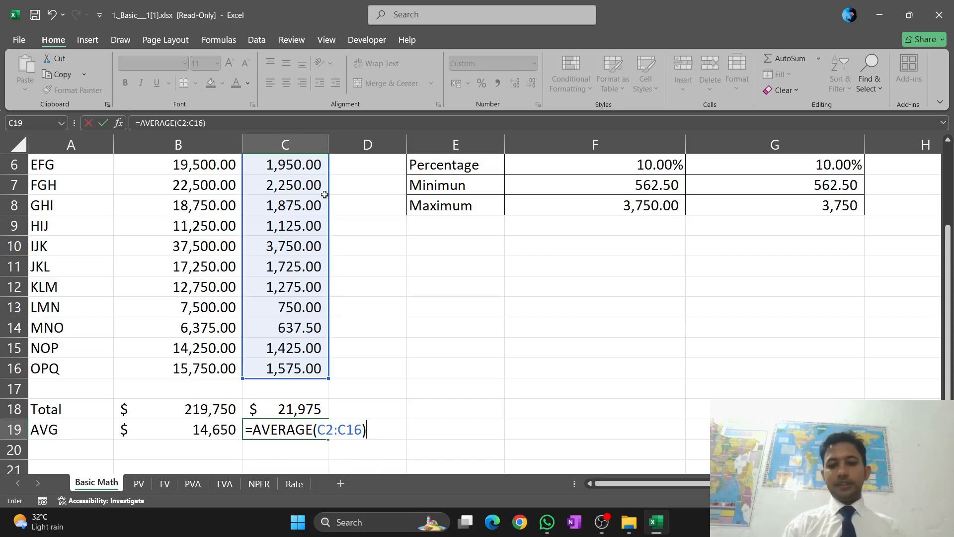
key("Return")
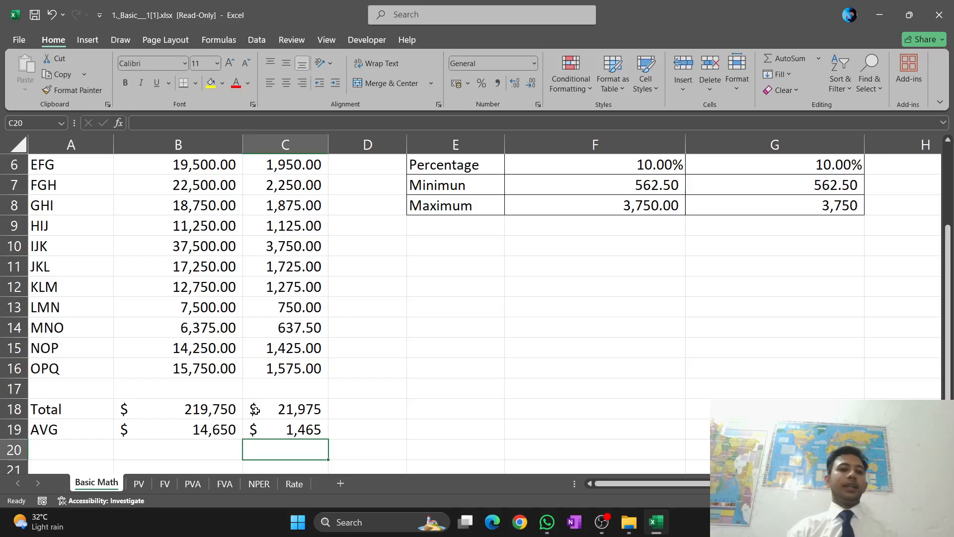
On the PV sheet, clear the existing present value formula from cell B7, leaving only the equals sign
left_click(139, 485)
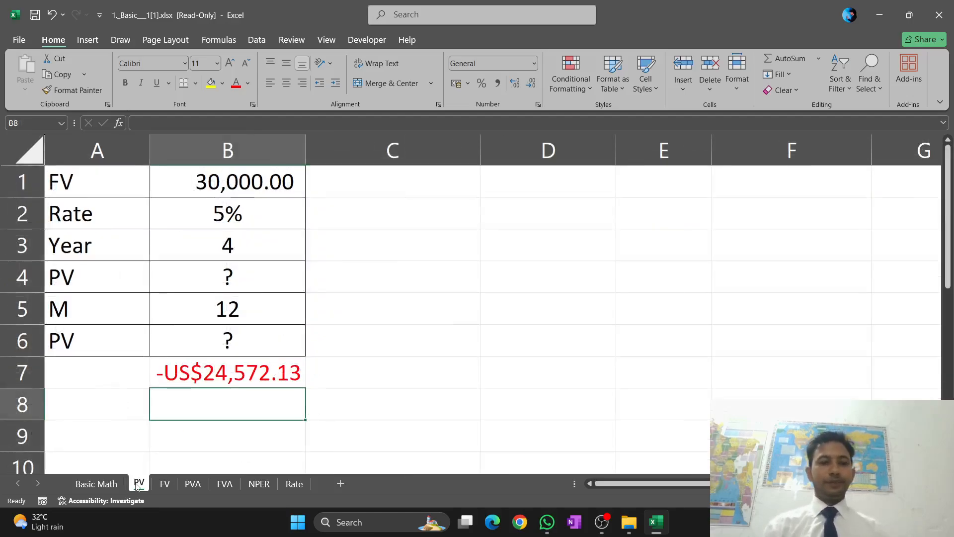
left_click(191, 379)
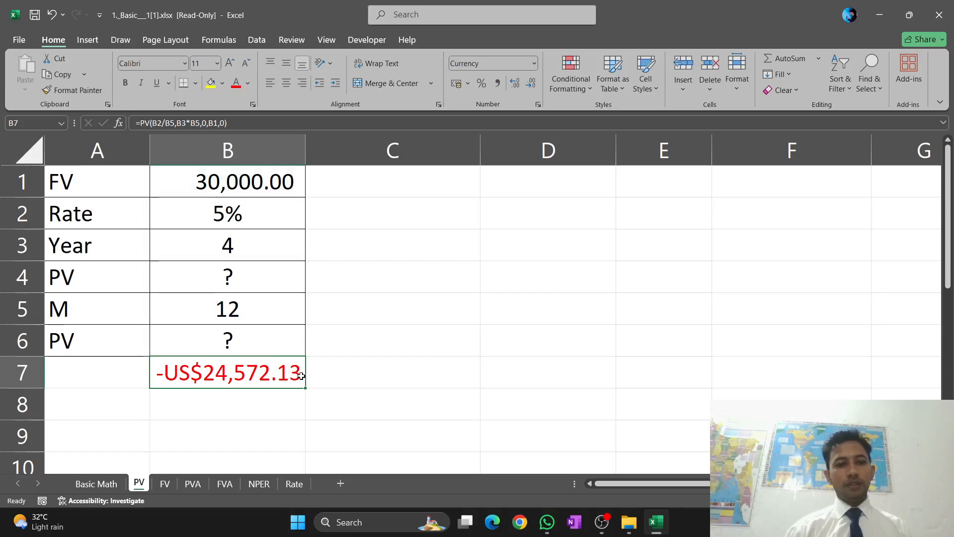
double_click(300, 376)
left_click(407, 372)
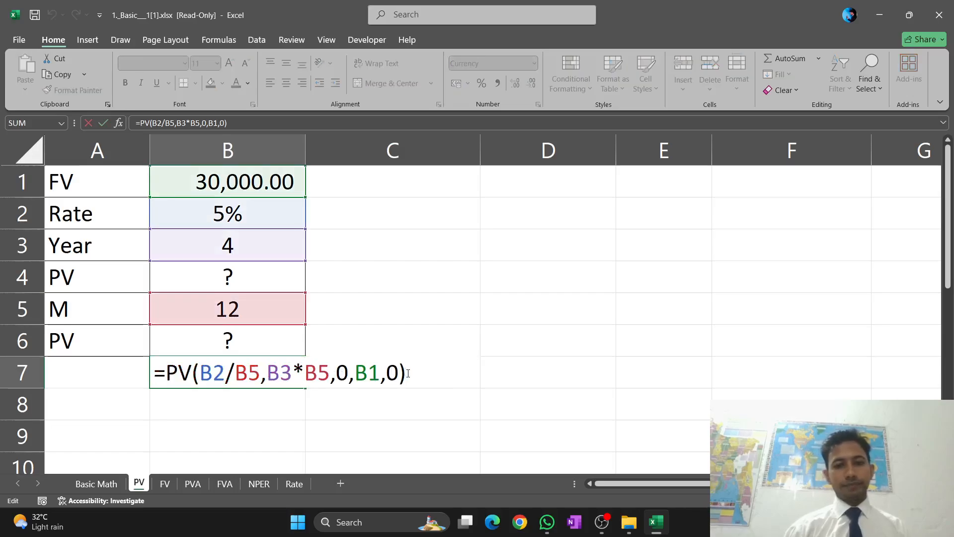
key("BackSpace")
key("BackSpace")
key("BackSpace")
key("BackSpace")
key("BackSpace")
key("BackSpace")
key("BackSpace")
key("BackSpace")
key("BackSpace")
key("BackSpace")
key("BackSpace")
key("BackSpace")
key("BackSpace")
key("BackSpace")
key("BackSpace")
key("BackSpace")
key("BackSpace")
key("BackSpace")
key("BackSpace")
key("BackSpace")
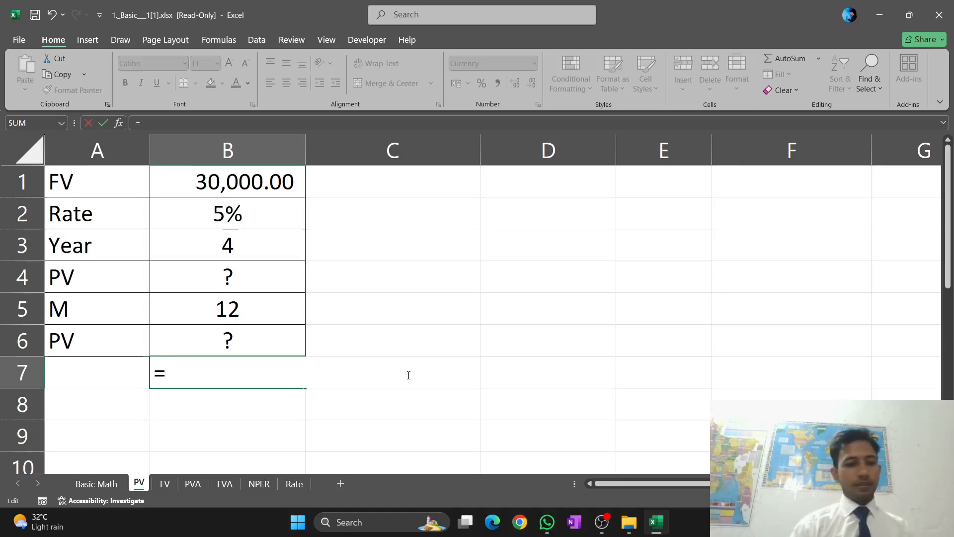
Begin a PV formula in B7 with the monthly rate B2/B5 as its first argument
type("PV")
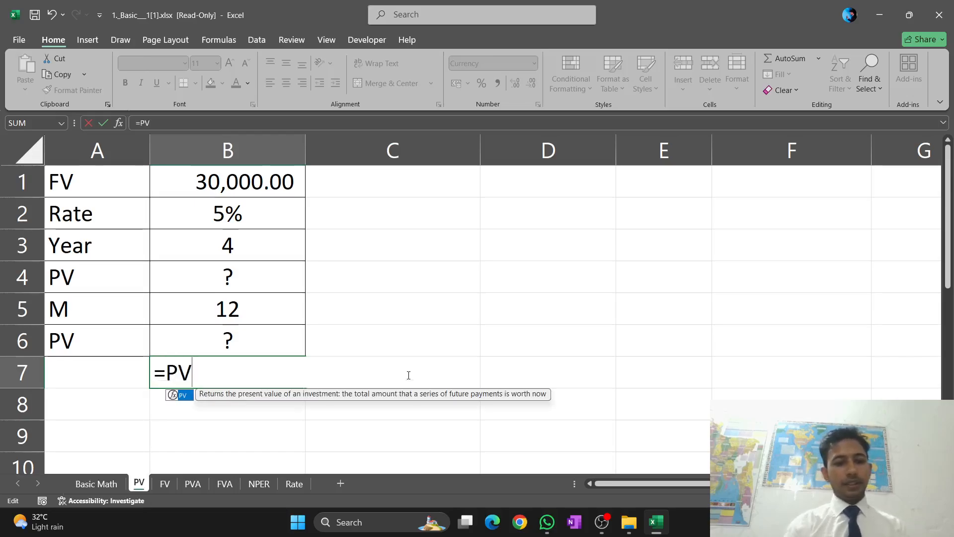
type("(")
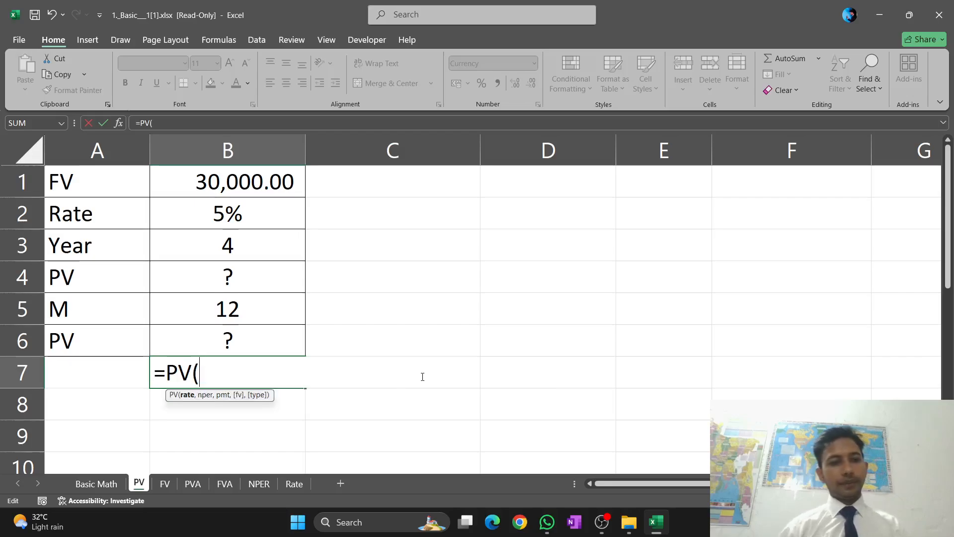
left_click(242, 210)
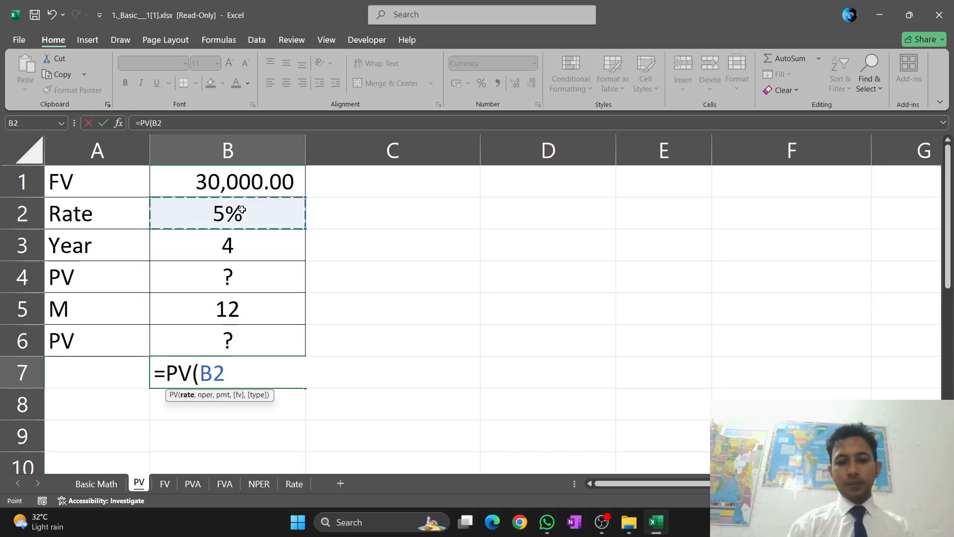
type("/")
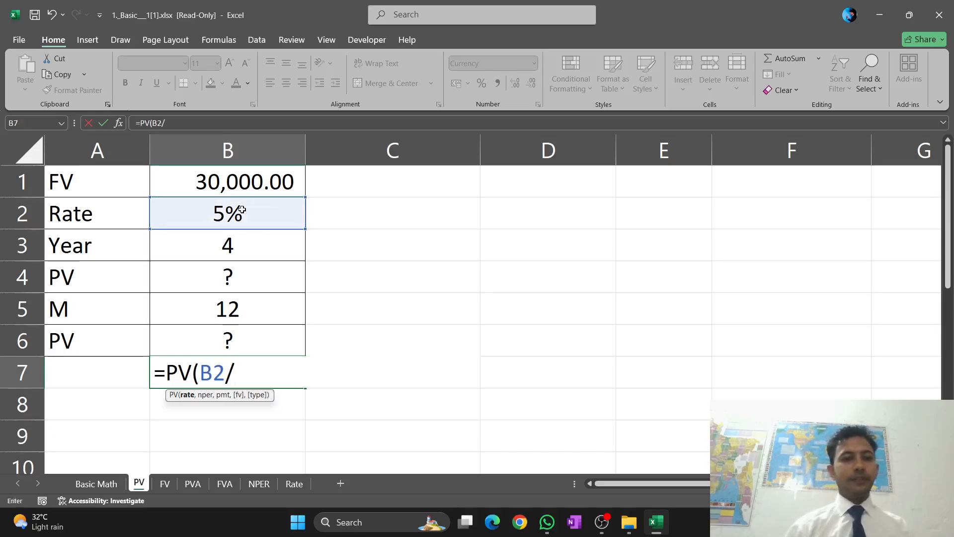
left_click(237, 306)
type(",")
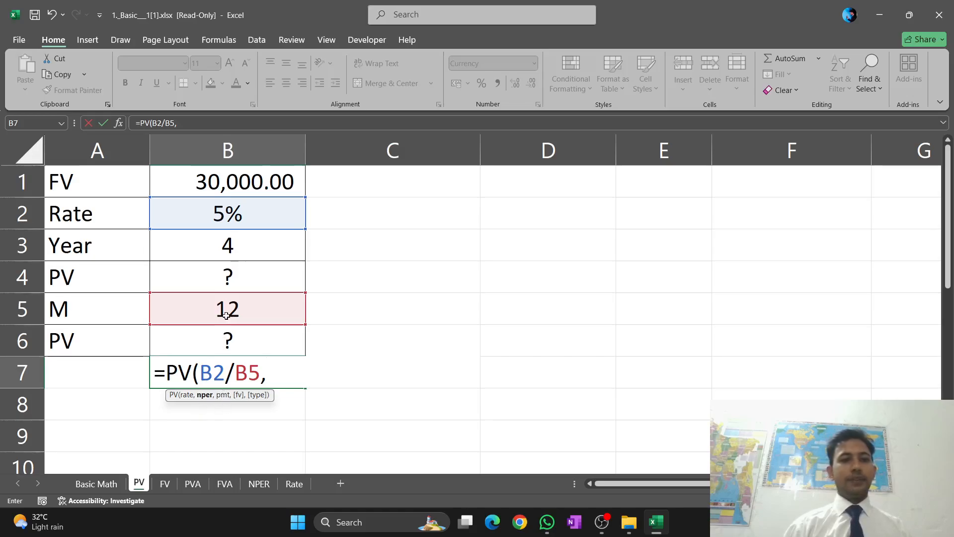
Add B3*B5 as the number of periods and 0 as the payment to the PV formula in B7
left_click(223, 247)
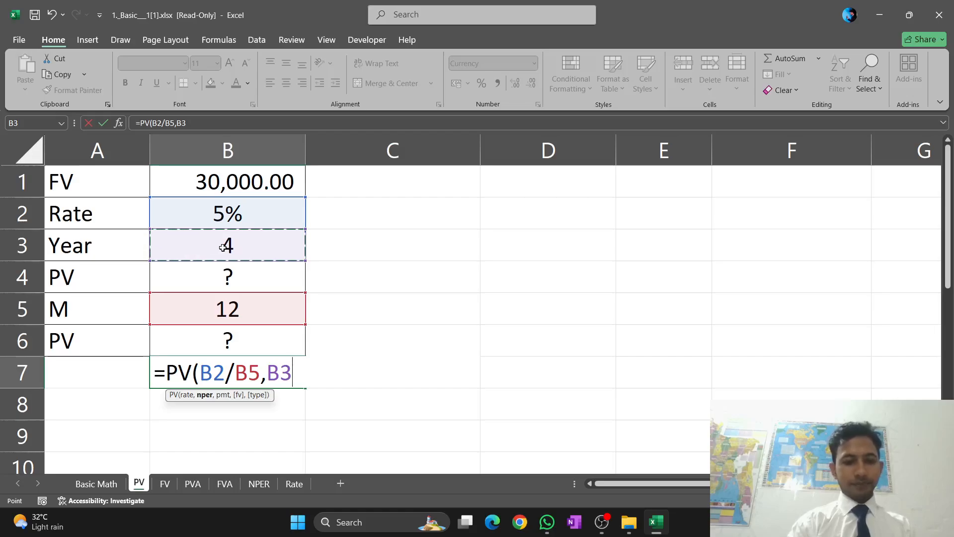
type("*")
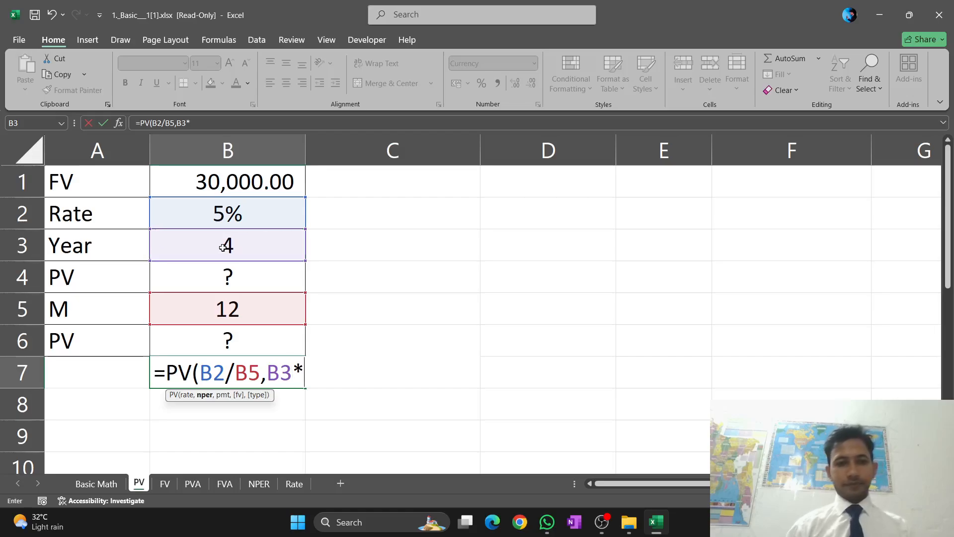
left_click(234, 305)
type(",")
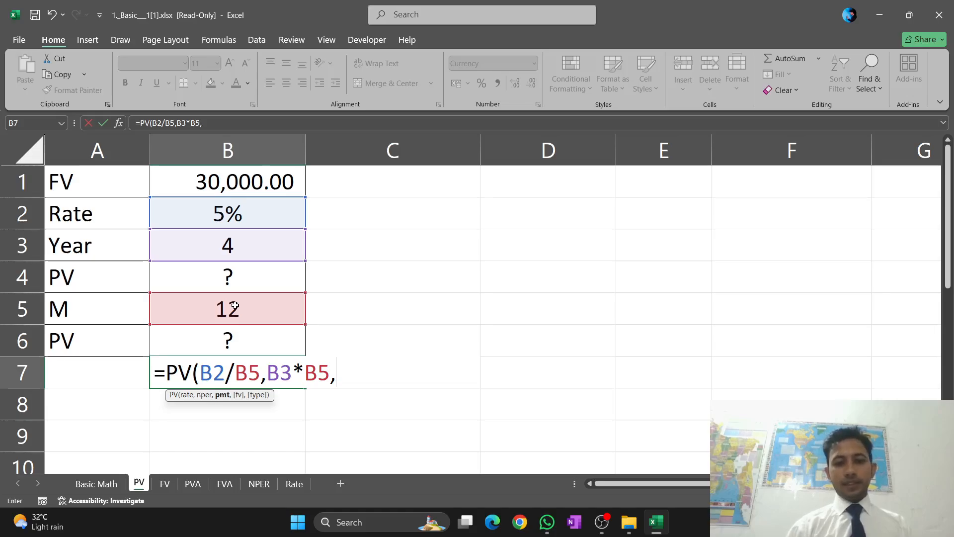
type("0")
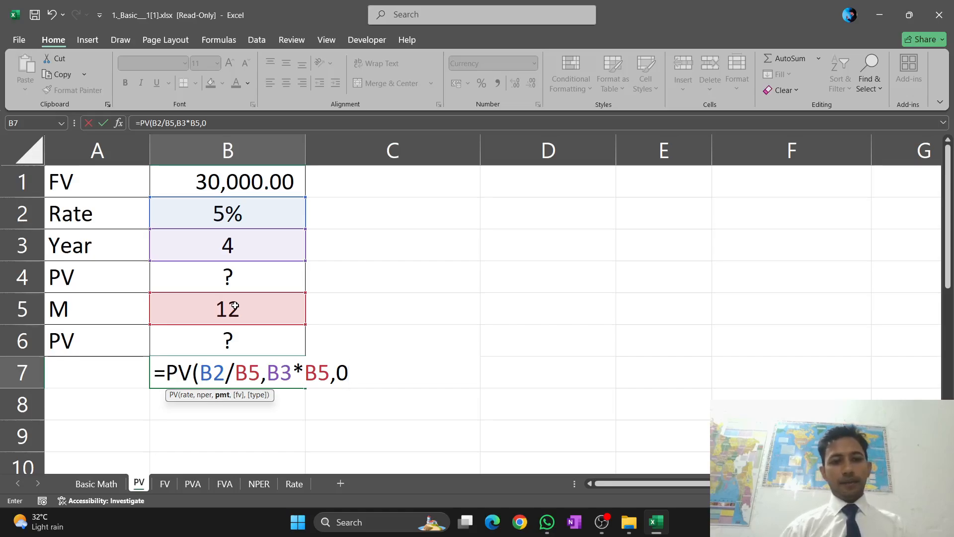
type(",")
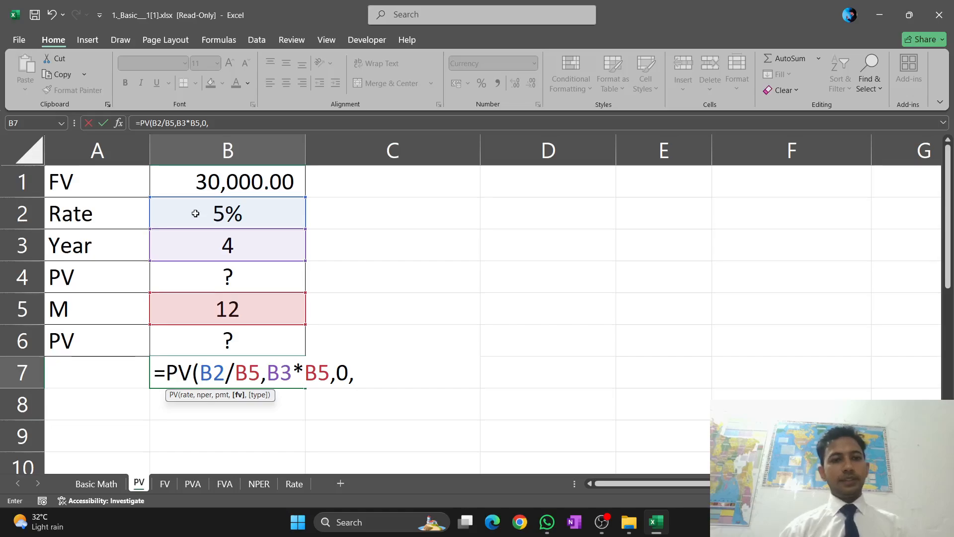
Complete the formula in B7 as =PV(B2/B5,B3*B5,0,B1,0), using B1 as future value and end-of-period timing
left_click(208, 181)
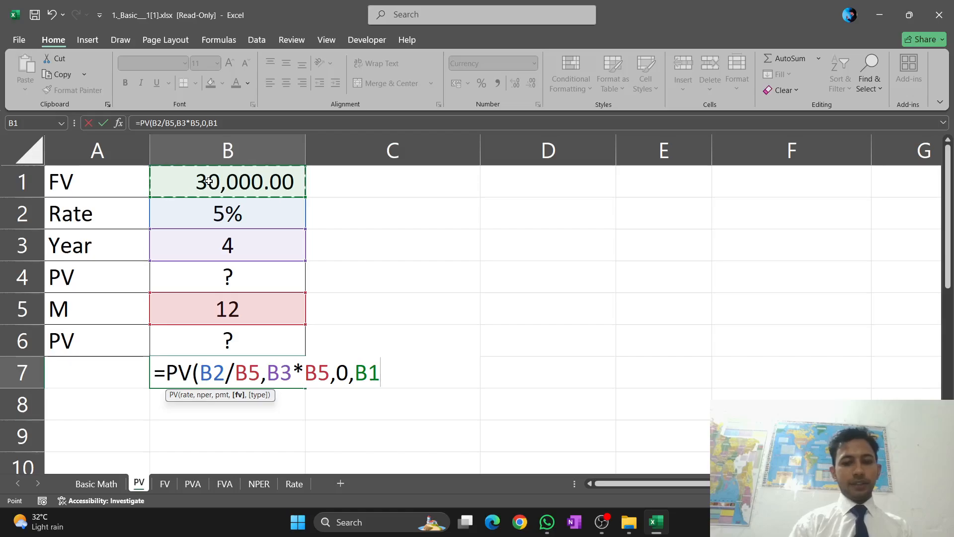
type(",")
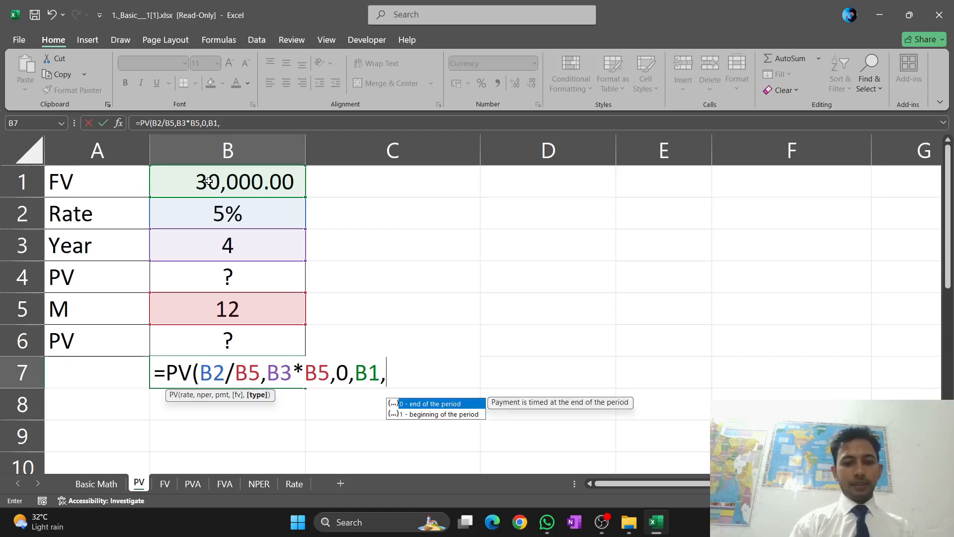
type("0")
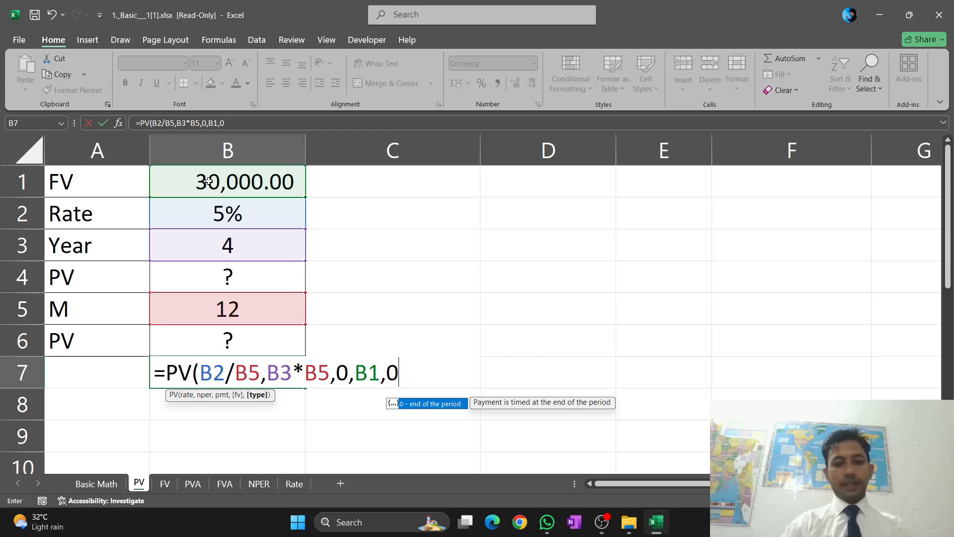
type(")")
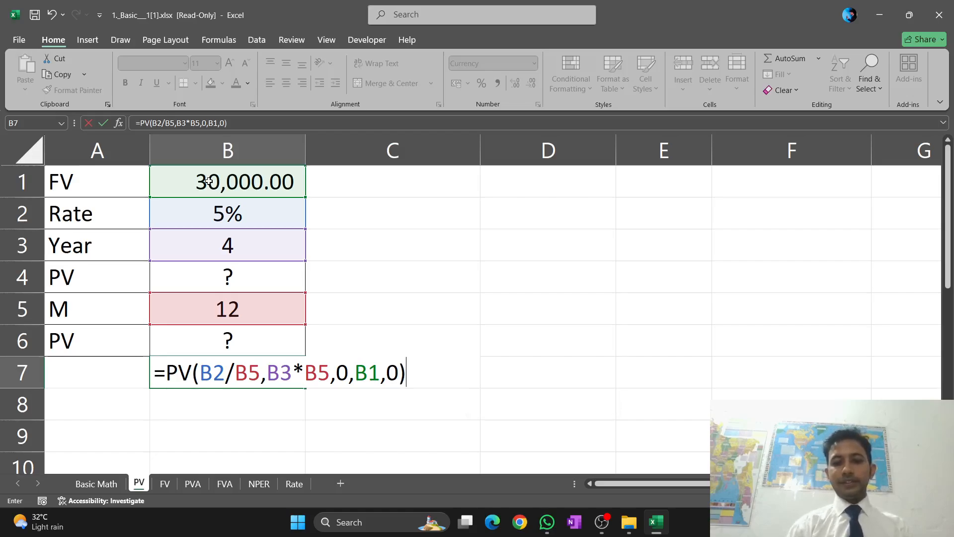
key("Return")
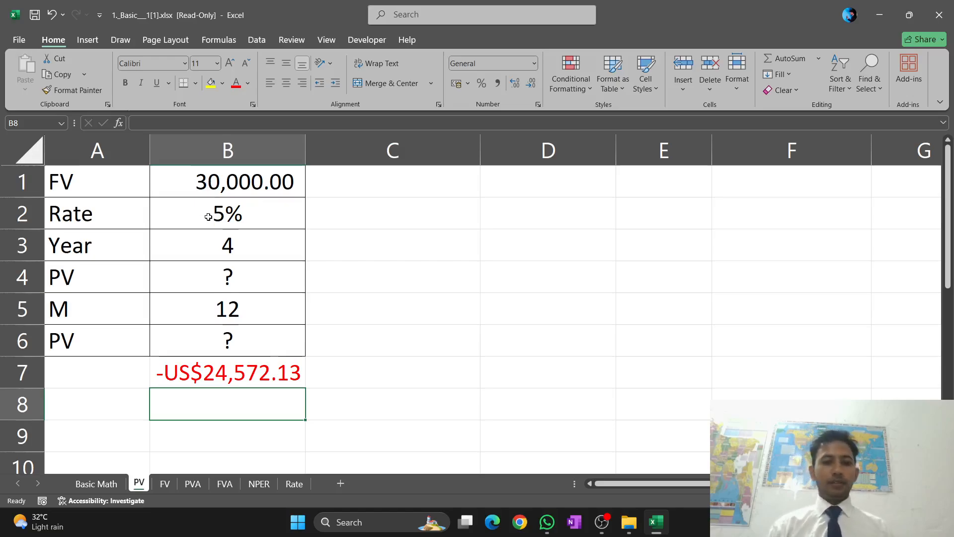
On the FV sheet, start an FV formula in the empty cell B7, up to its opening parenthesis
left_click(165, 484)
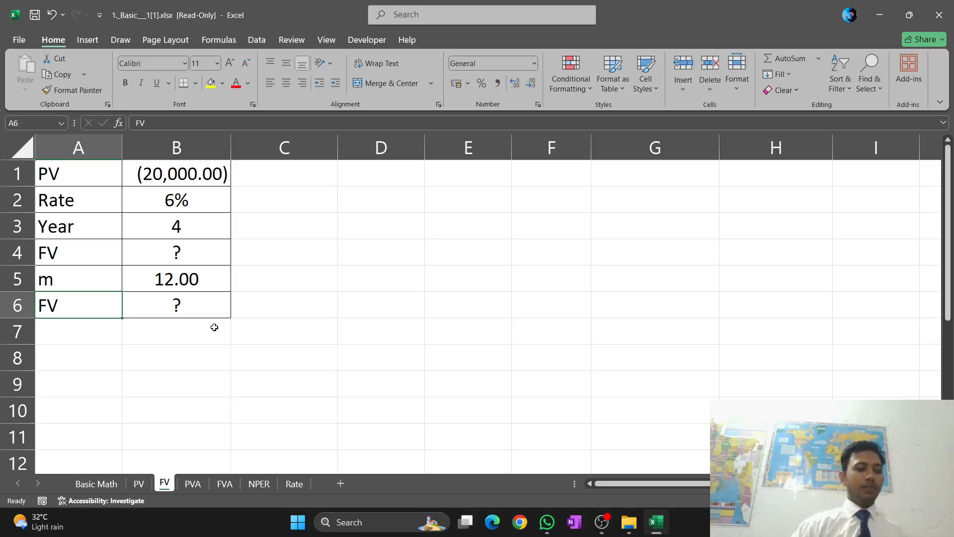
left_click(169, 332)
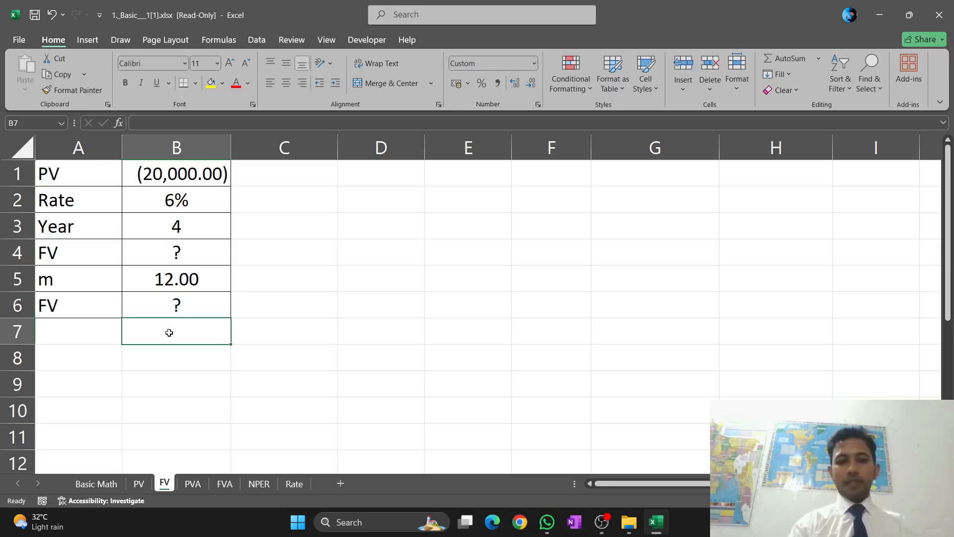
type("=")
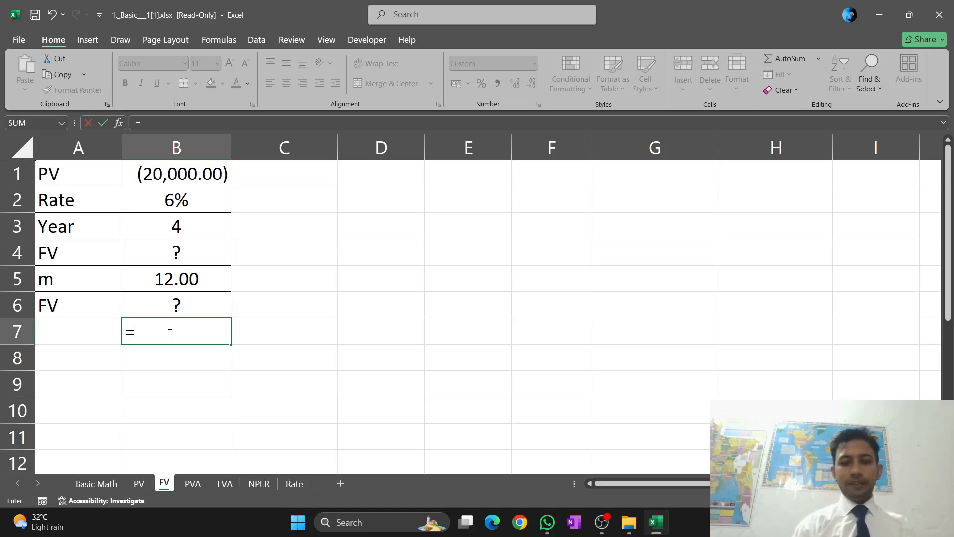
type("FV")
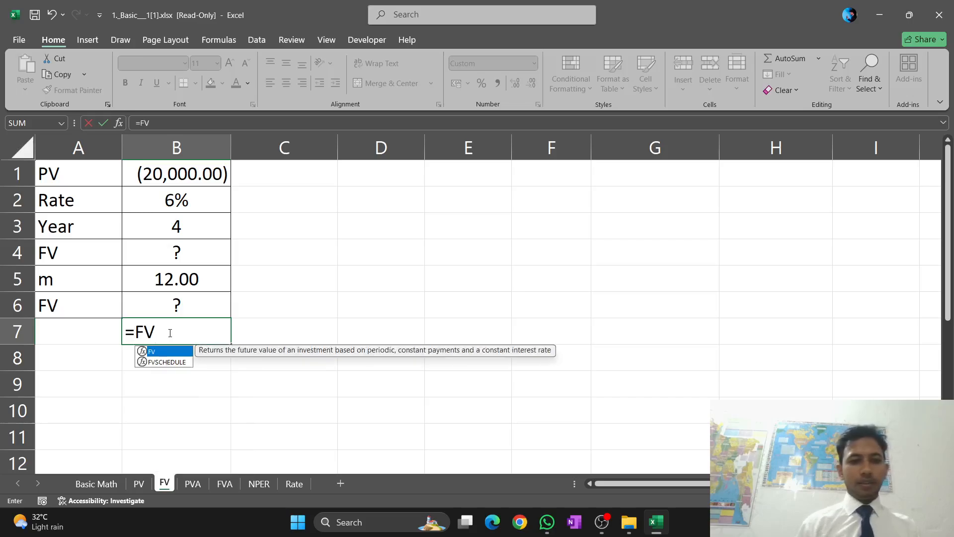
type("(")
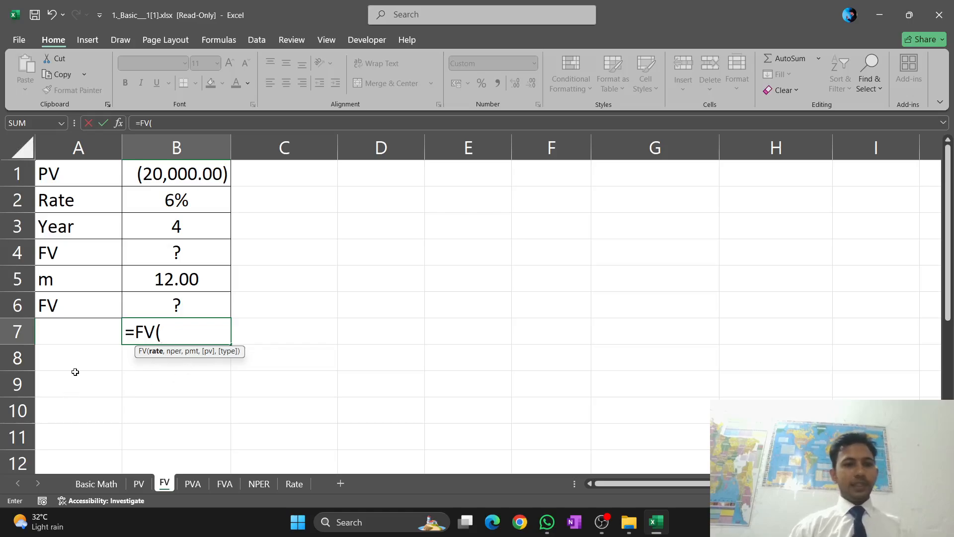
Enter the monthly rate B2/B5 as the first argument of the FV formula in B7
left_click(188, 199)
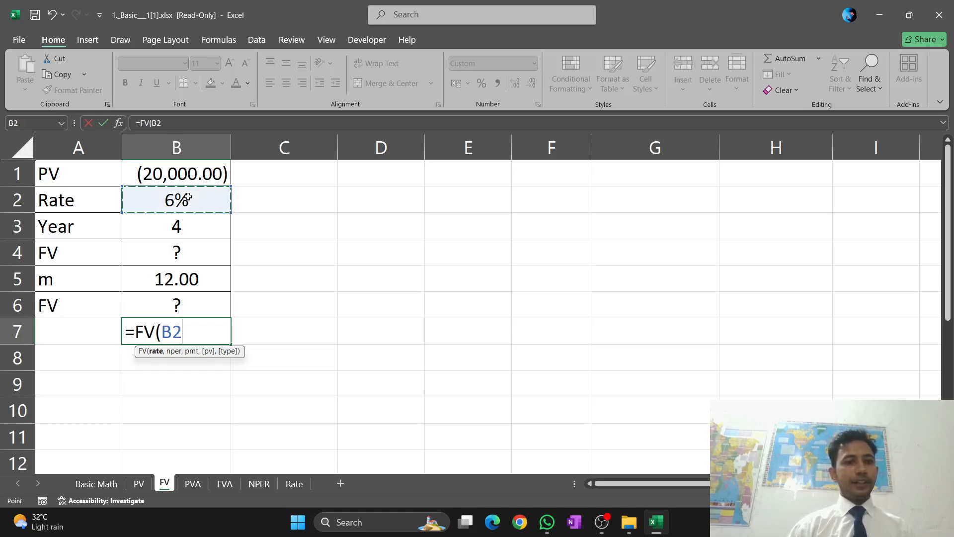
left_click(190, 275)
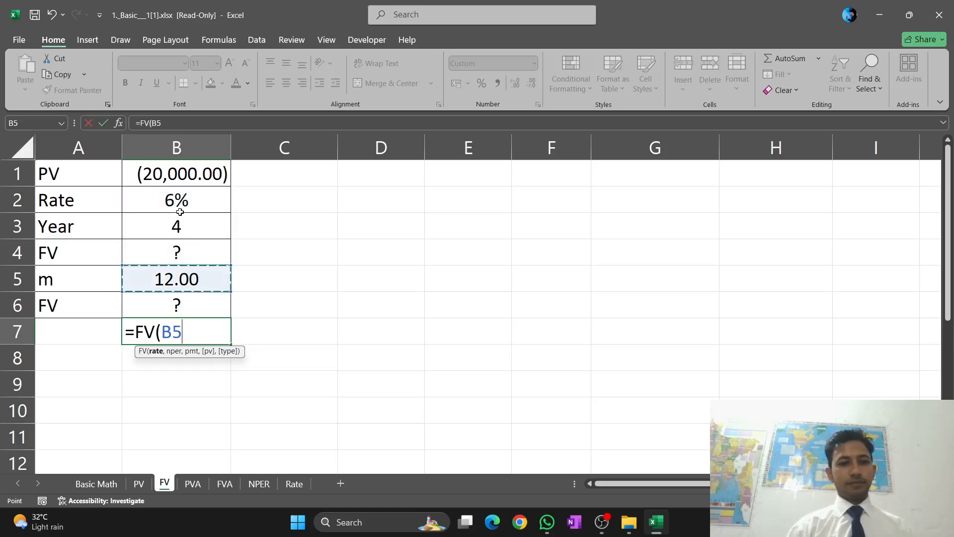
left_click(179, 209)
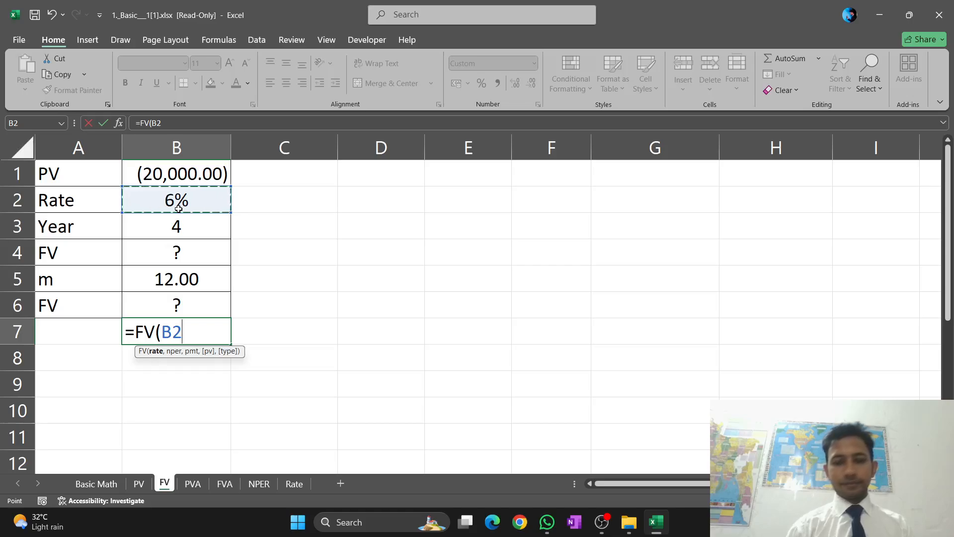
type("/")
left_click(180, 276)
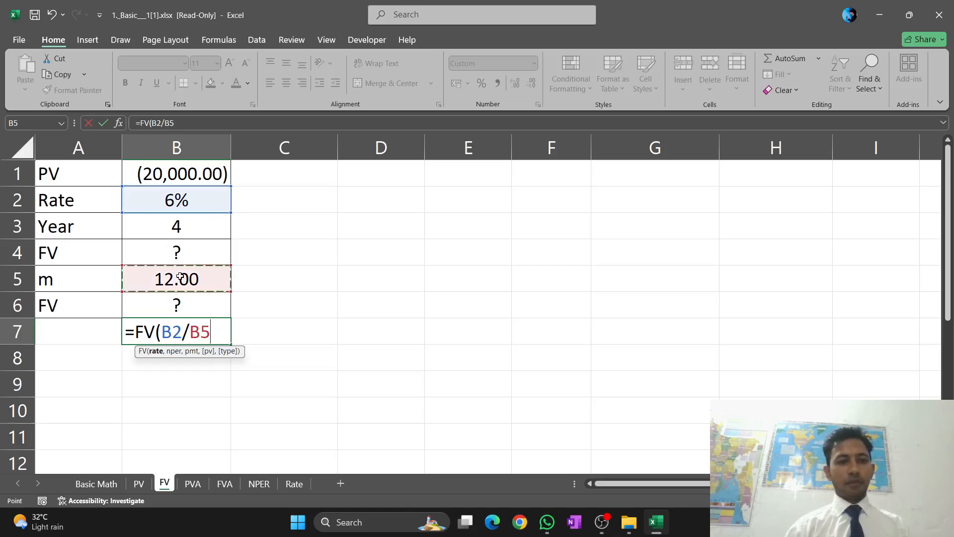
type(",")
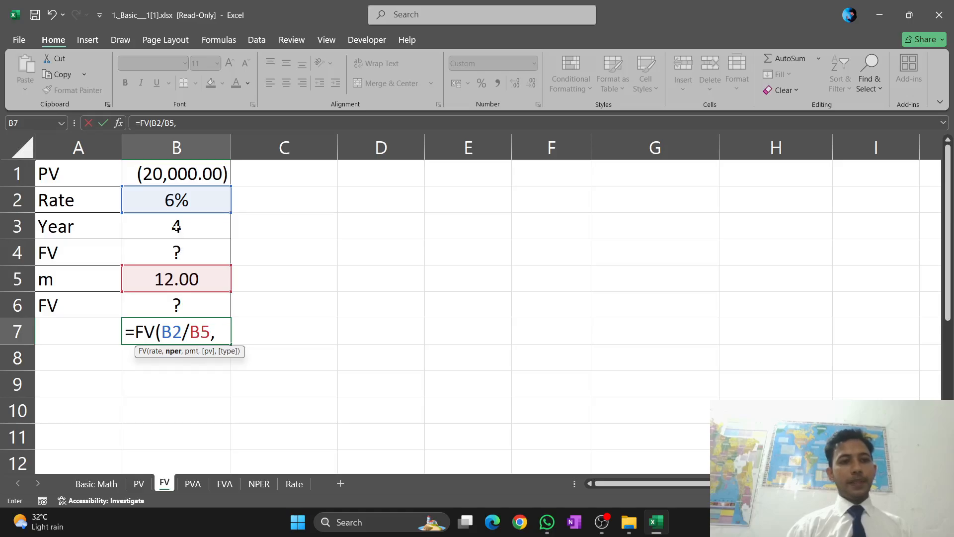
Add B3*B5 as the number of periods and 0 as the payment to the FV formula in B7
left_click(176, 226)
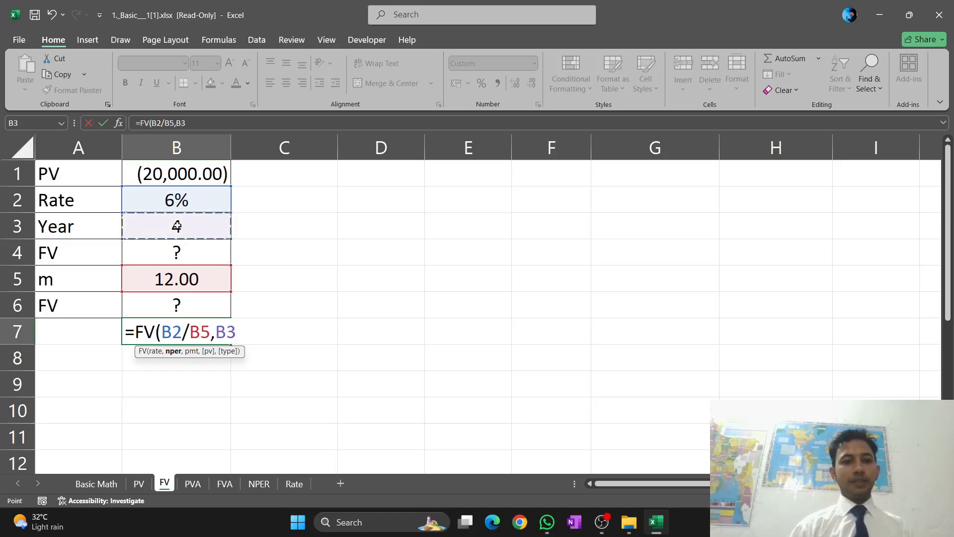
type("*")
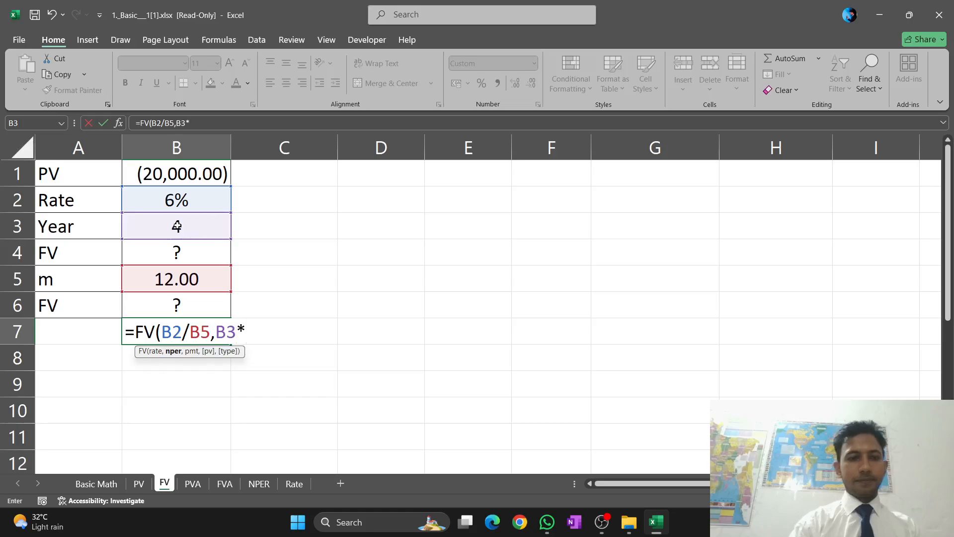
left_click(179, 280)
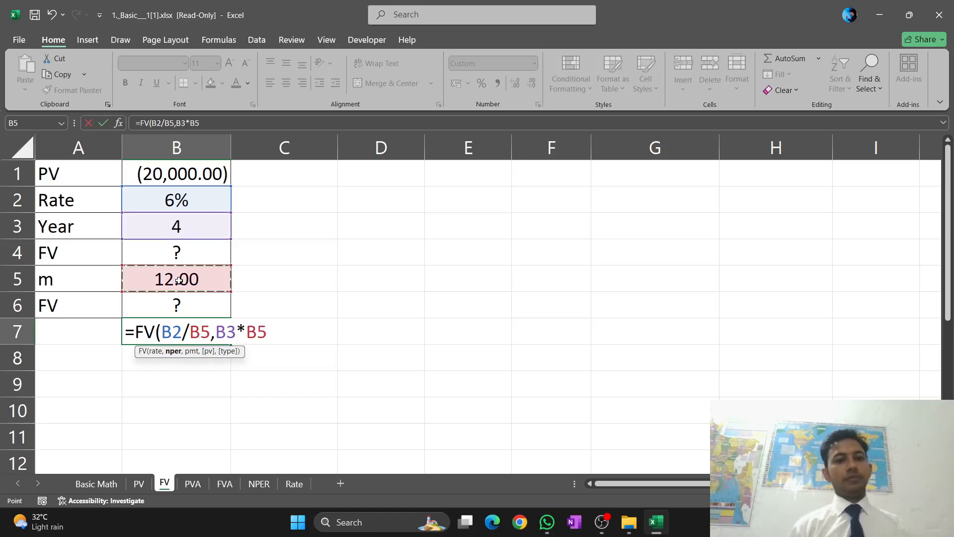
type(",")
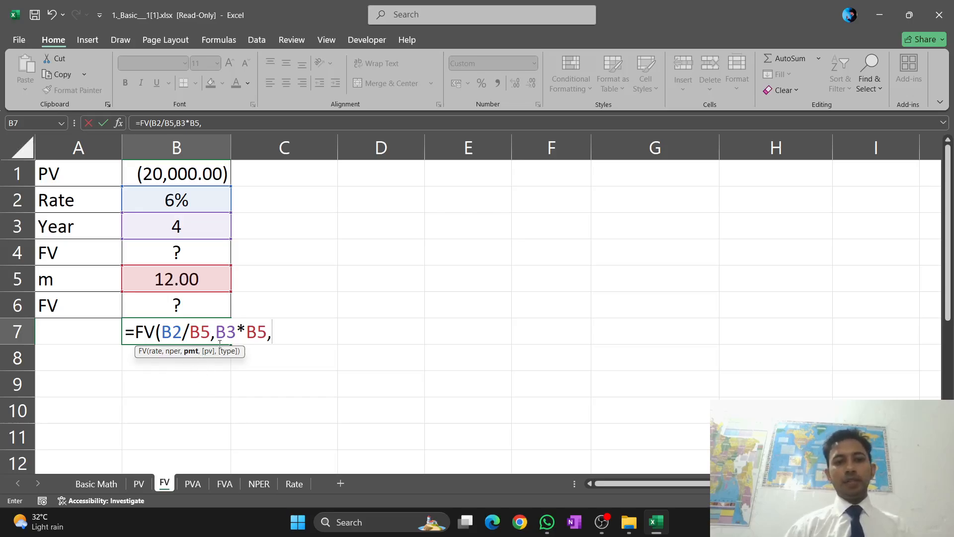
type("0")
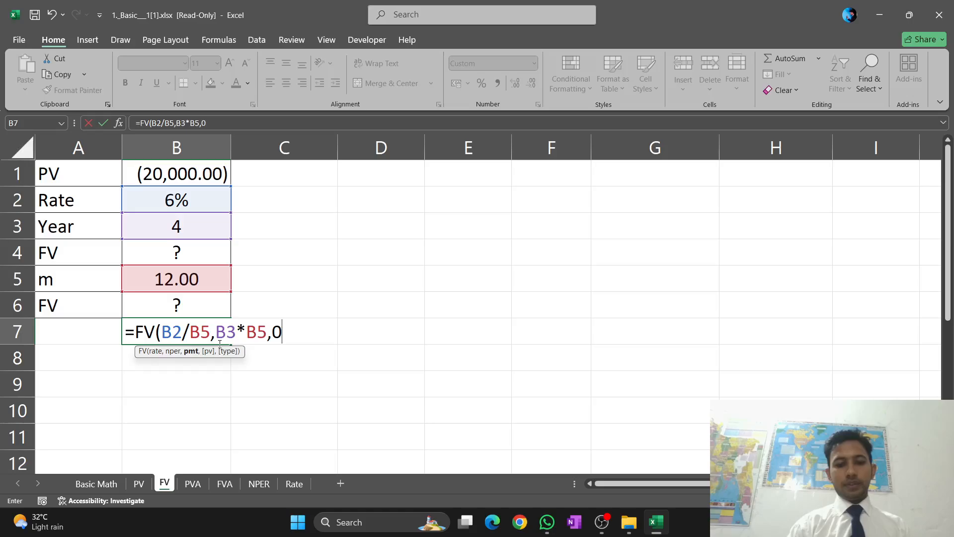
type(",-")
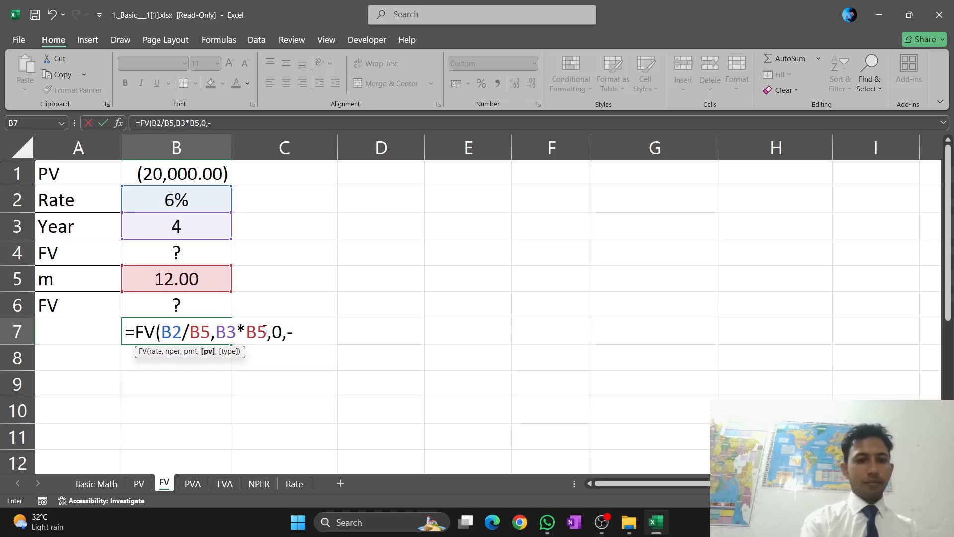
type("2")
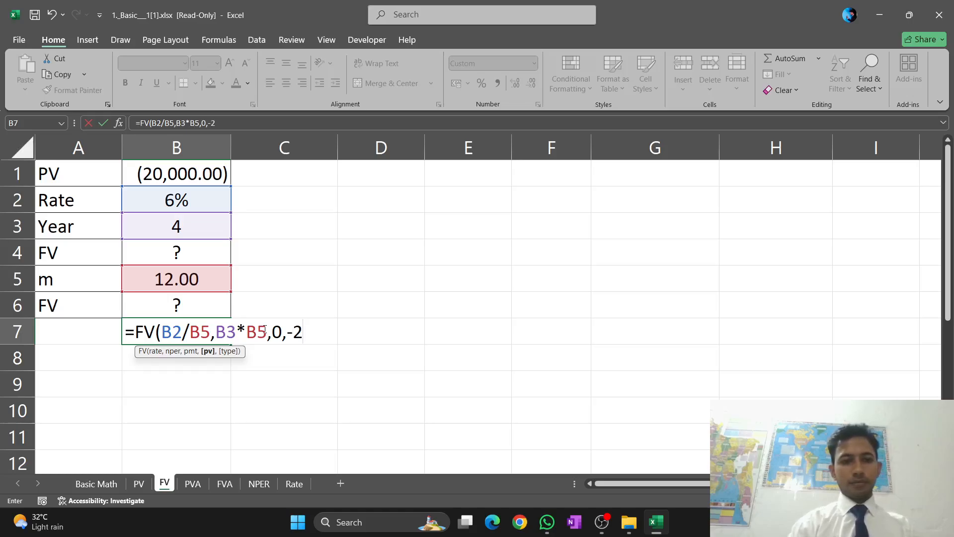
type("000")
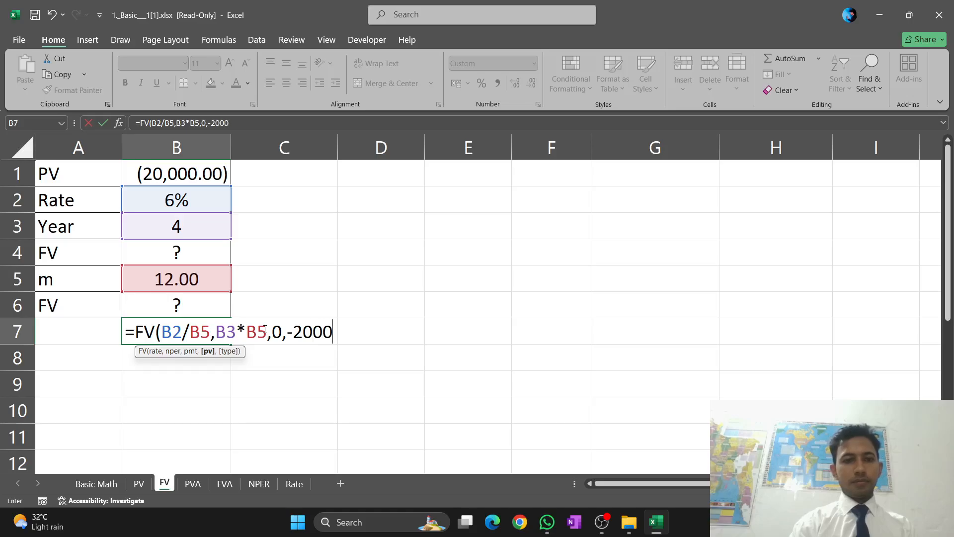
key("BackSpace")
key("BackSpace")
key("BackSpace")
key("BackSpace")
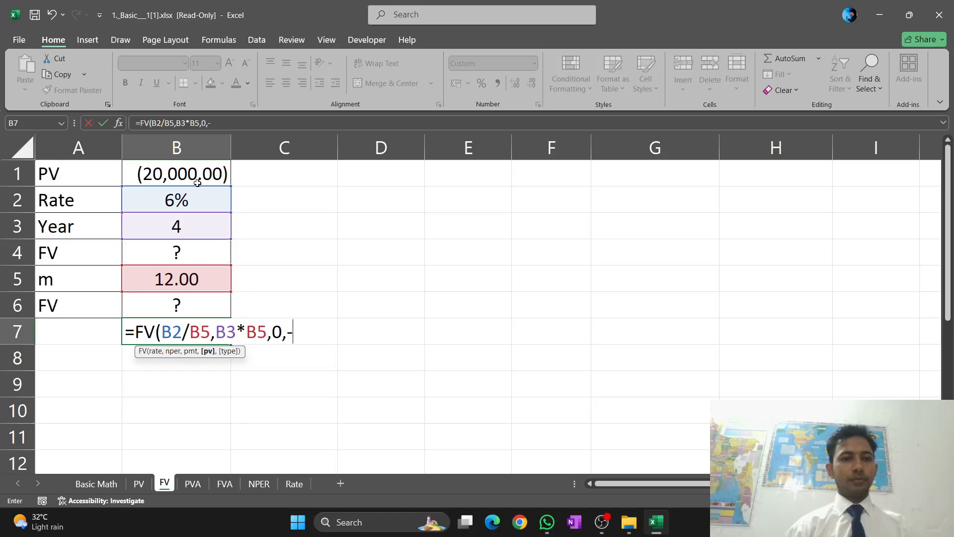
Complete the formula in B7 as =FV(B2/B5,B3*B5,0,-B1,0), using negated B1 as present value and end-of-period timing
left_click(227, 172)
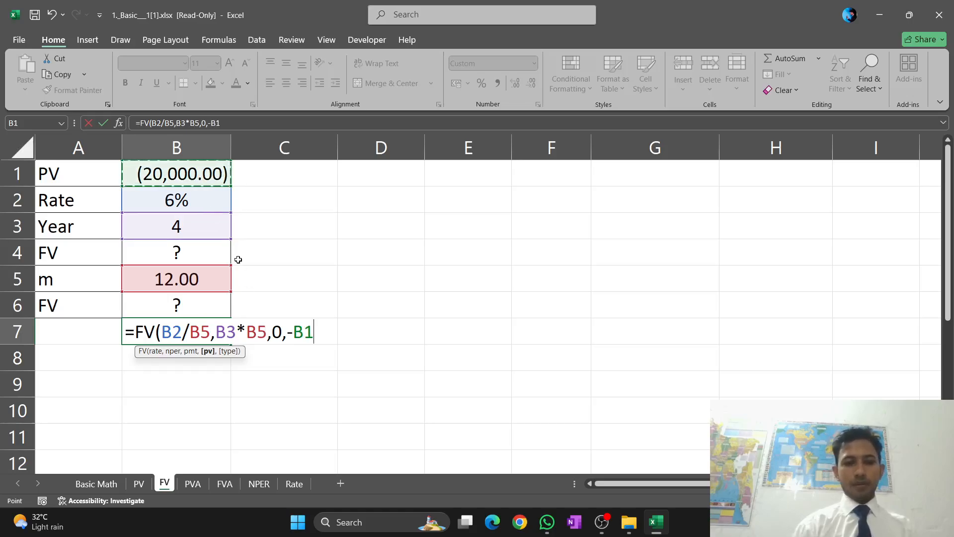
type(",")
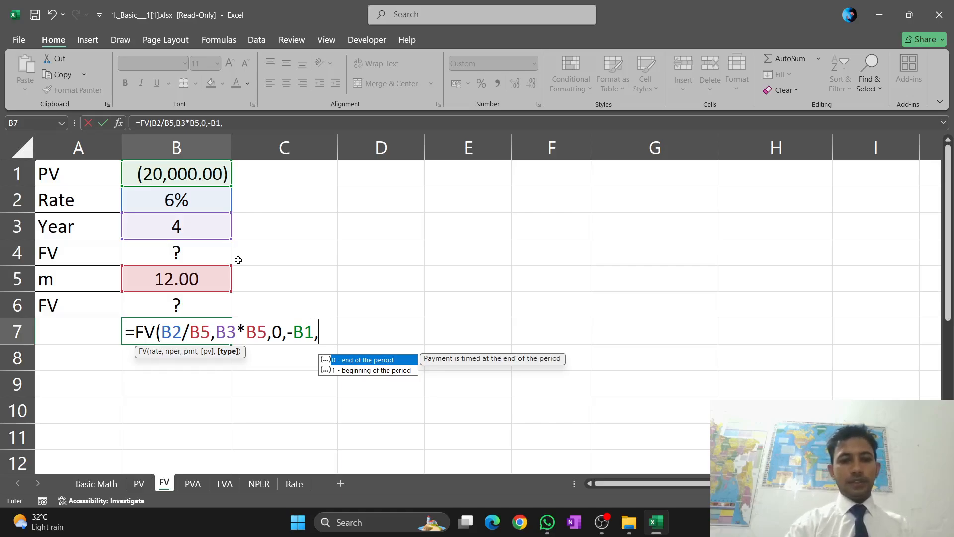
type("0")
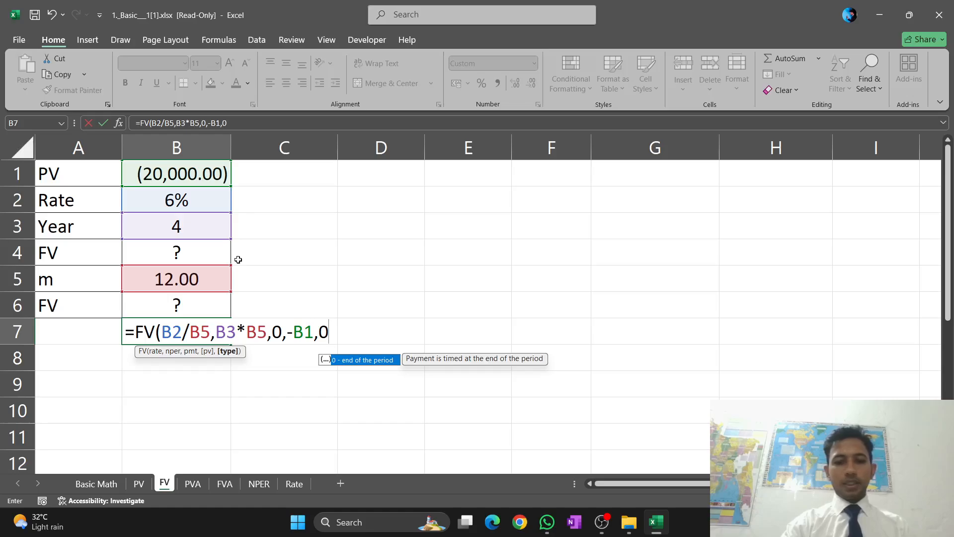
type(")")
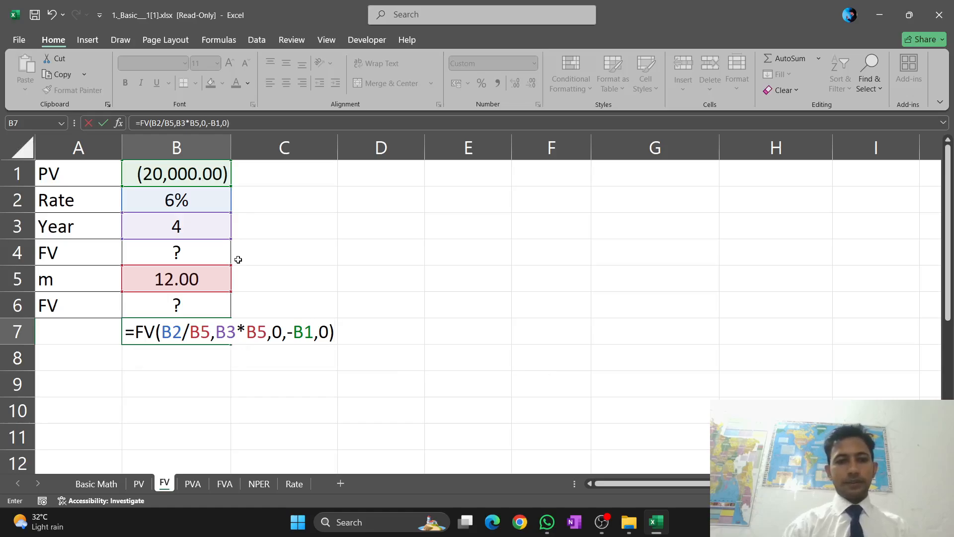
key("Return")
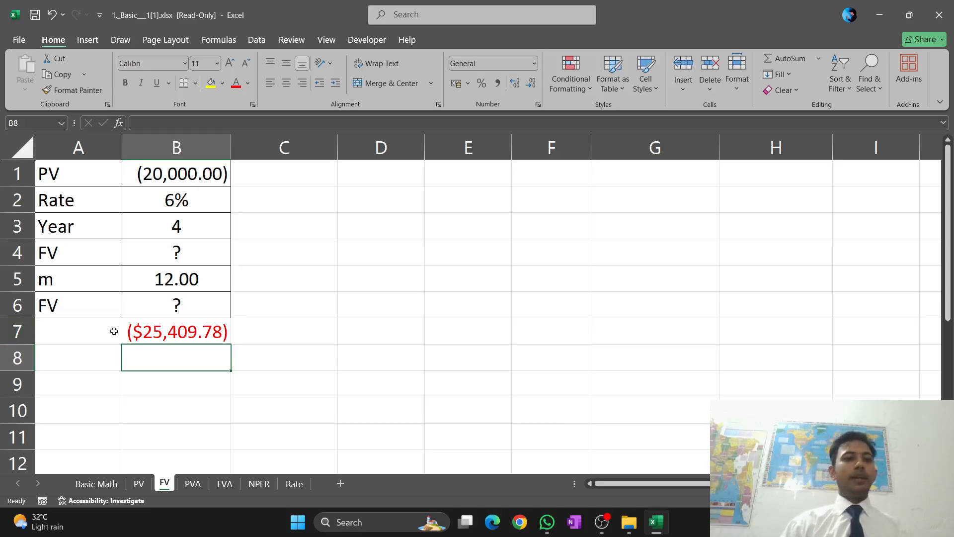
On the PVA sheet, erase the existing formula in C6 beside the PVA result
left_click(195, 485)
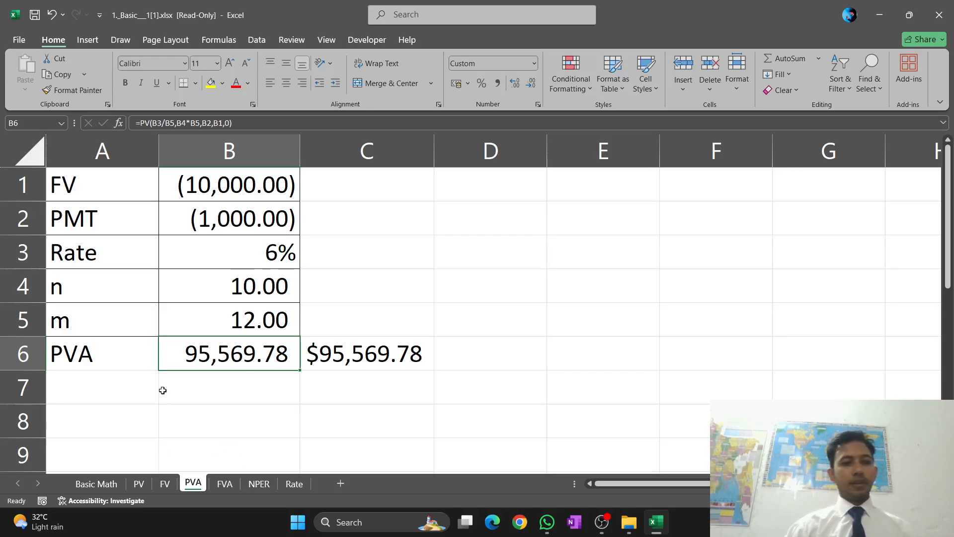
left_click(208, 396)
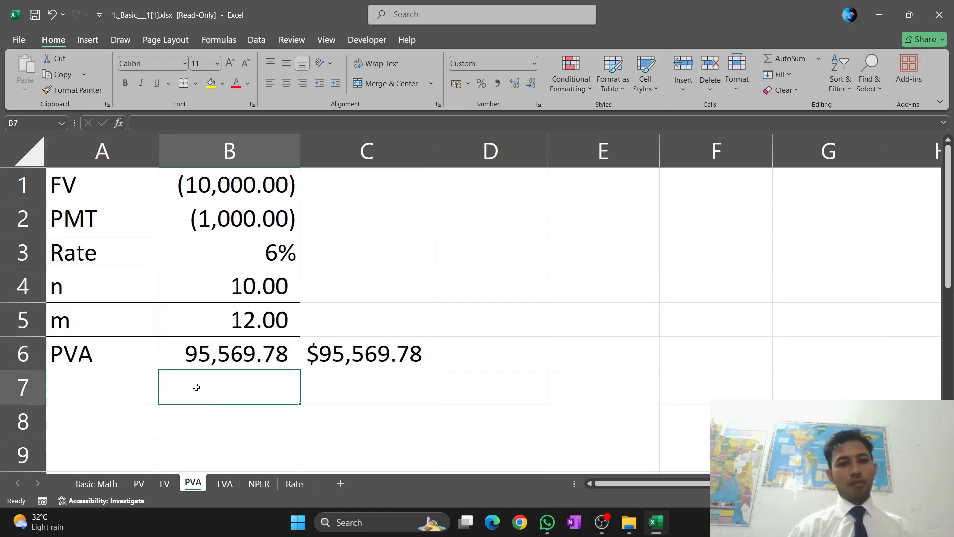
left_click(344, 357)
double_click(426, 356)
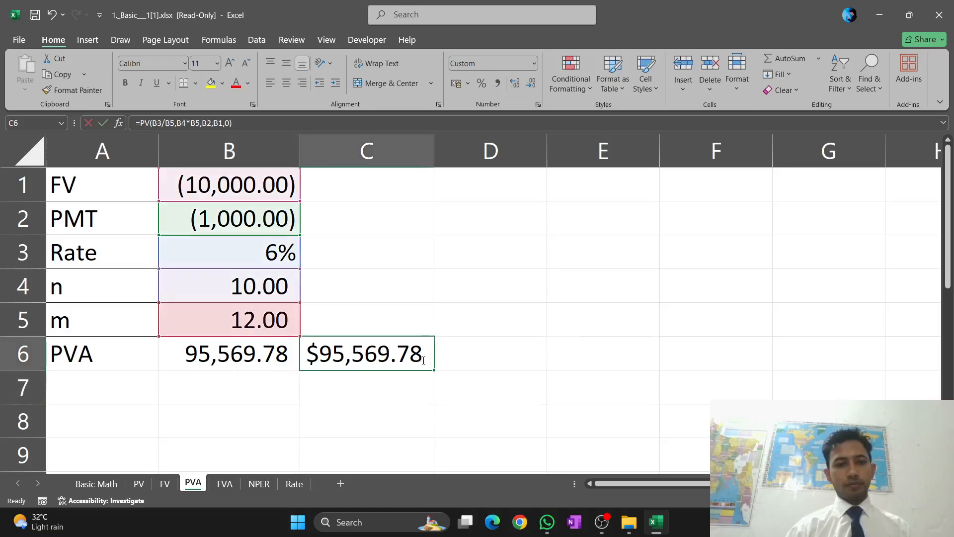
left_click(585, 356)
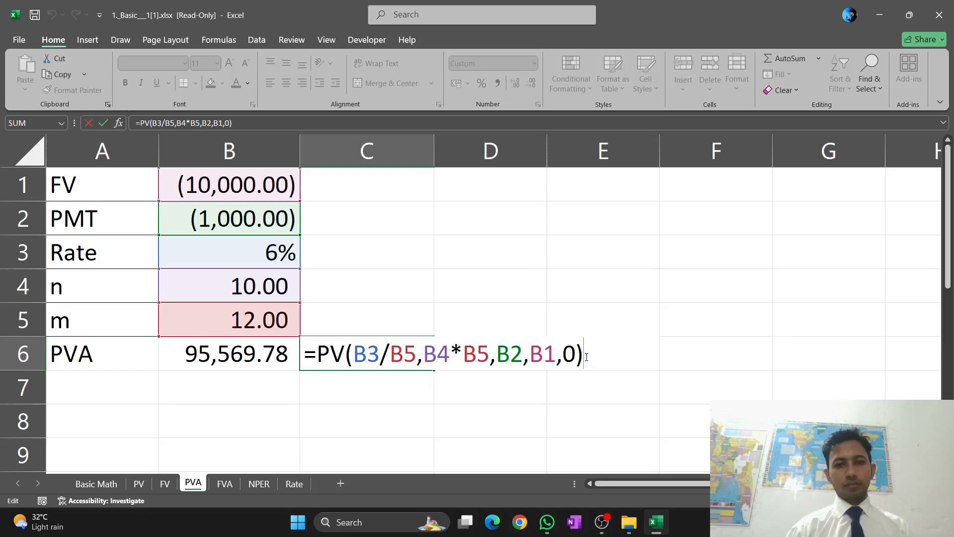
key("BackSpace")
key("BackSpace")
key("BackSpace")
key("BackSpace")
key("BackSpace")
key("BackSpace")
key("BackSpace")
key("BackSpace")
key("BackSpace")
key("BackSpace")
key("BackSpace")
key("BackSpace")
key("BackSpace")
key("BackSpace")
key("BackSpace")
key("BackSpace")
key("BackSpace")
key("BackSpace")
key("BackSpace")
key("BackSpace")
key("BackSpace")
key("BackSpace")
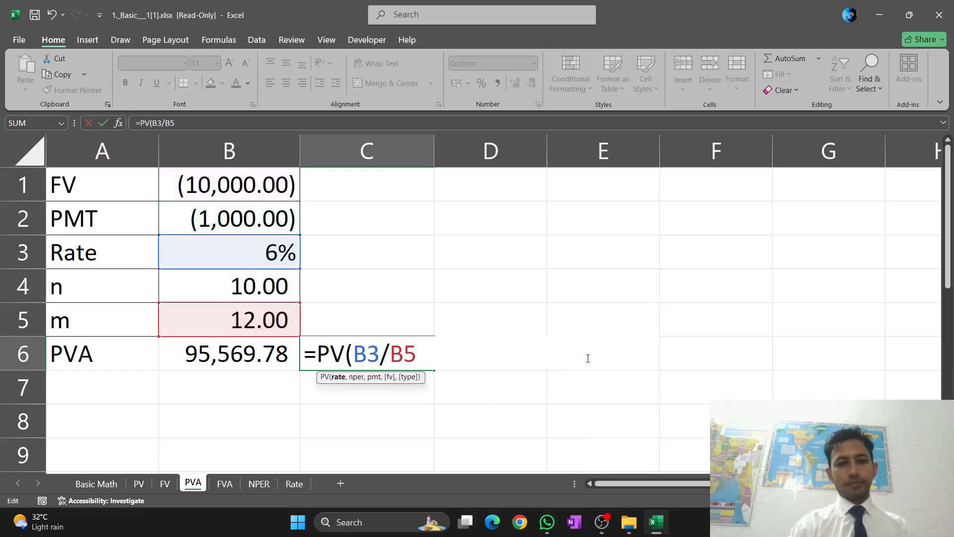
key("BackSpace")
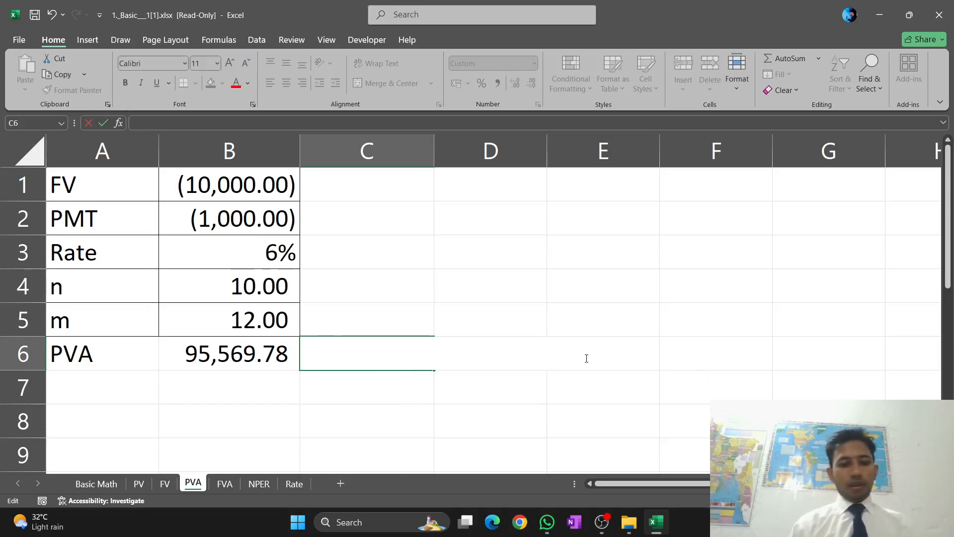
Start a PV formula in C6 with the monthly rate B3/B5 as its first argument
type("=")
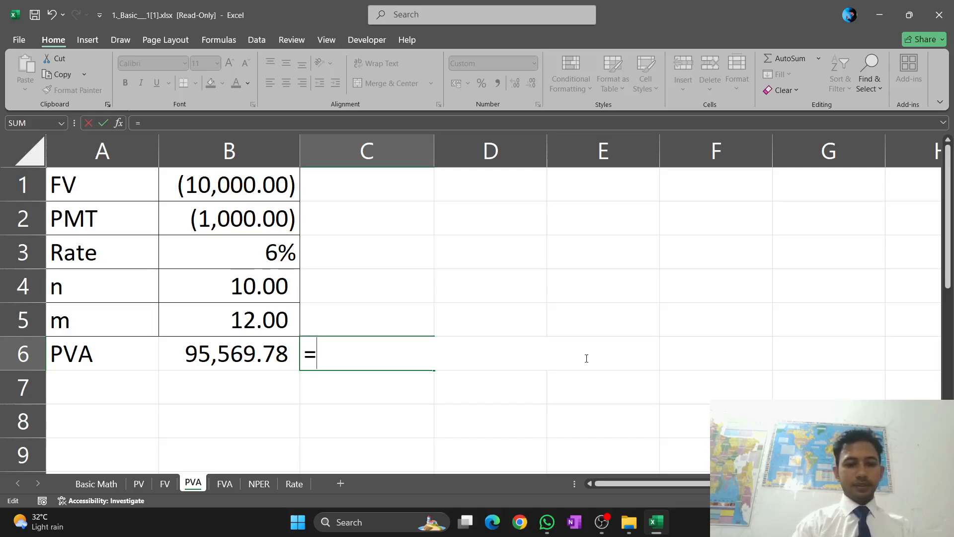
type("F")
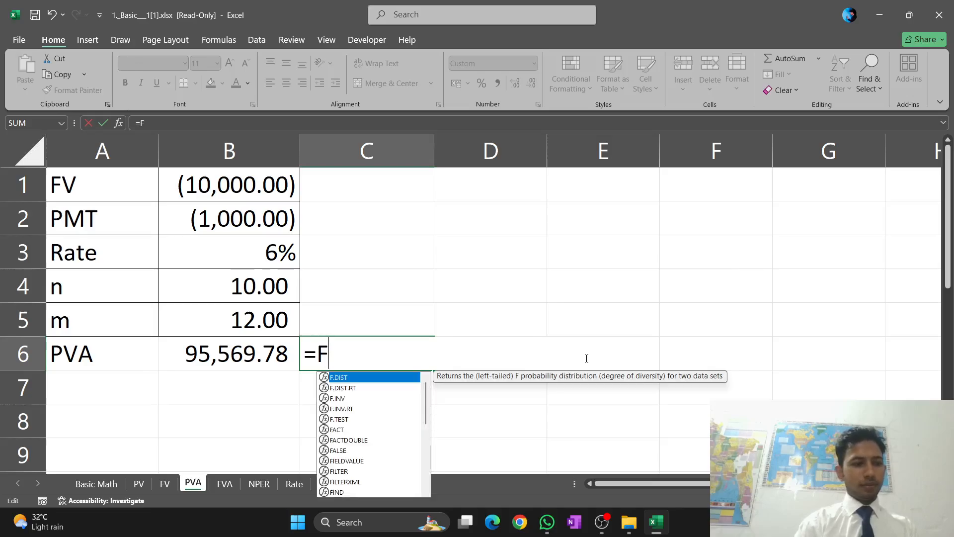
key("BackSpace")
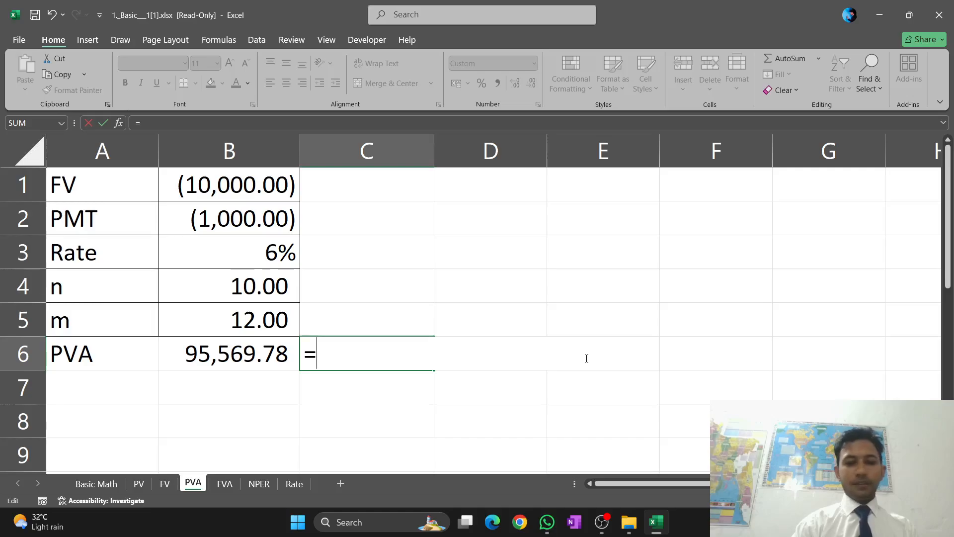
type("PV")
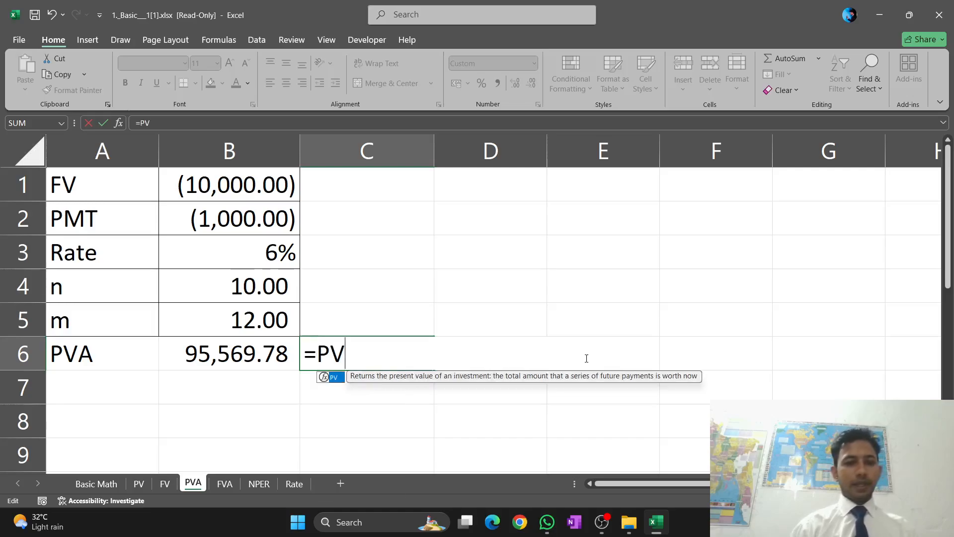
type("(")
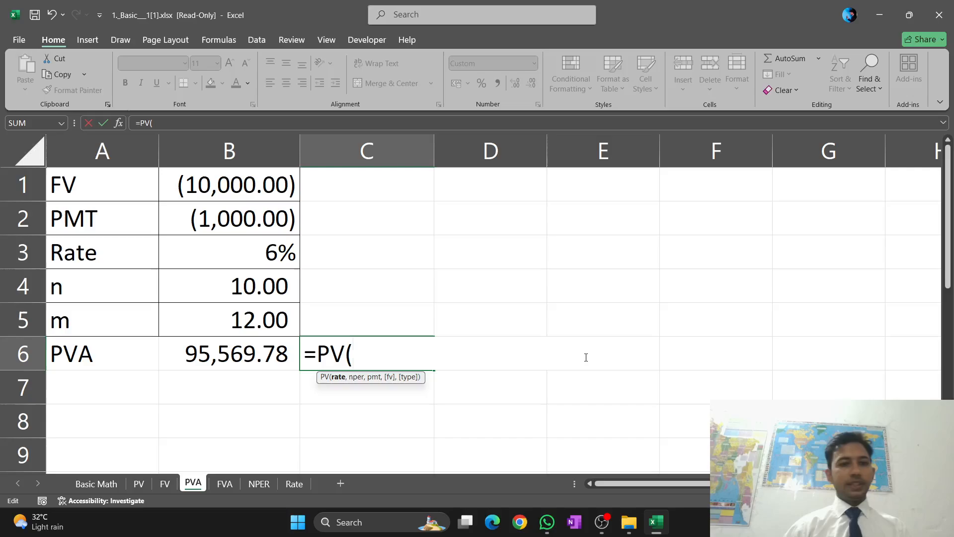
left_click(279, 257)
type("/")
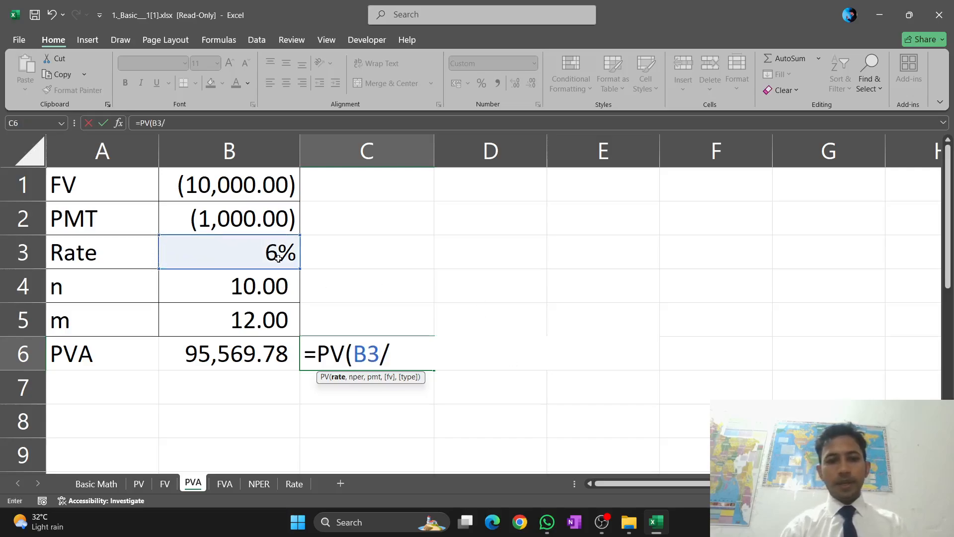
left_click(262, 325)
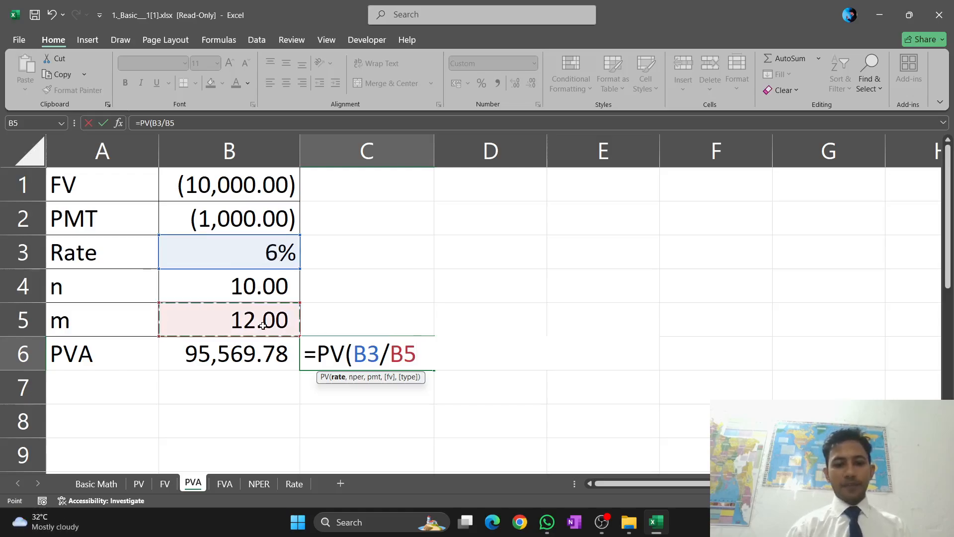
type(",")
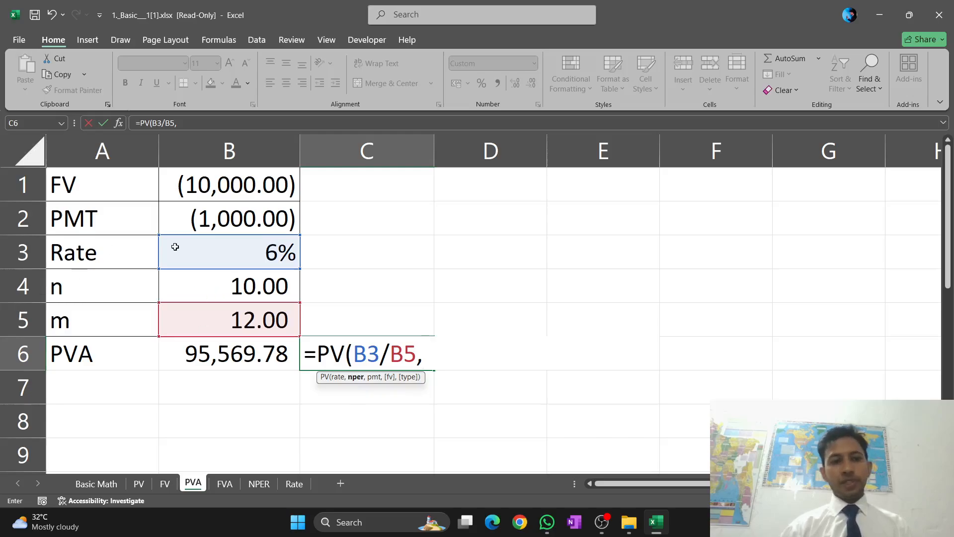
Add B4*B5 as the number of periods and B2 as the payment to the PV formula in C6
left_click(250, 284)
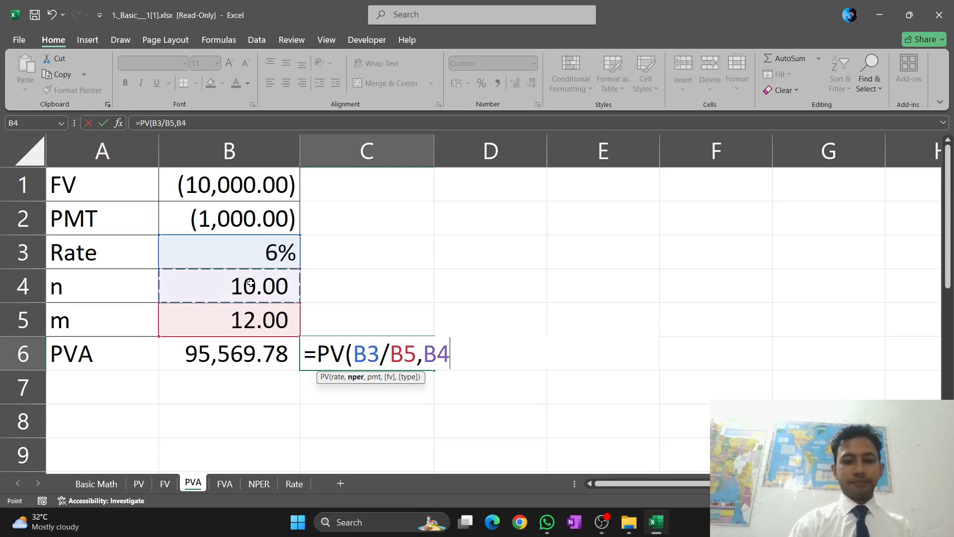
type("*")
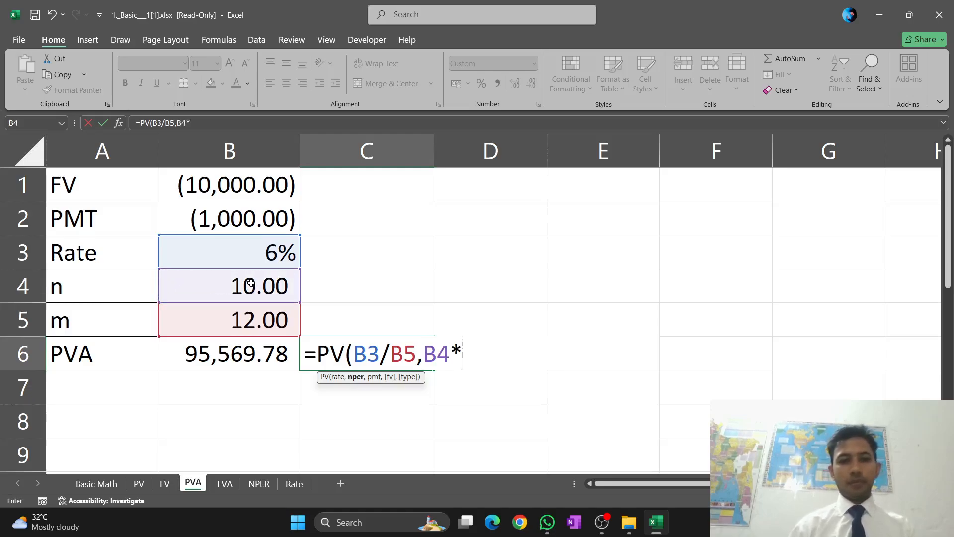
left_click(246, 326)
type(",")
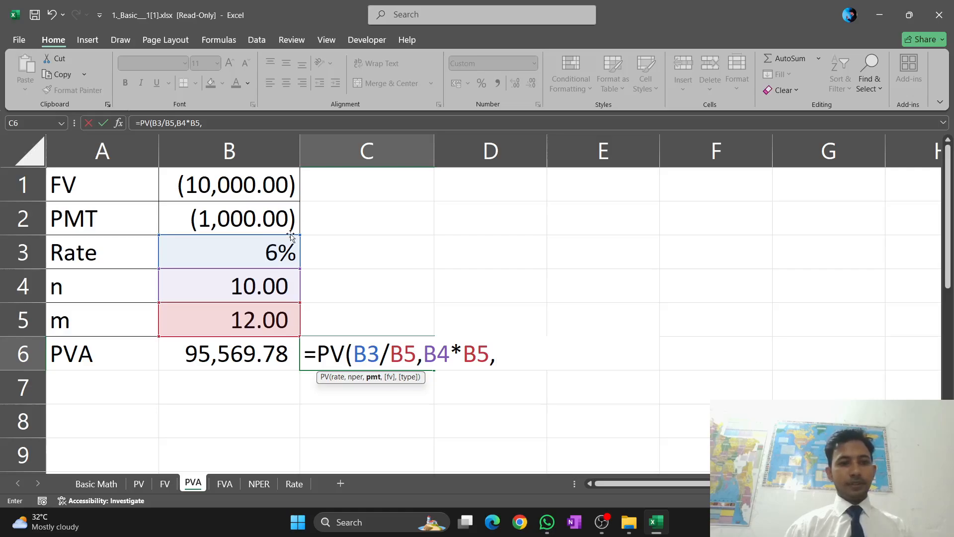
left_click(247, 224)
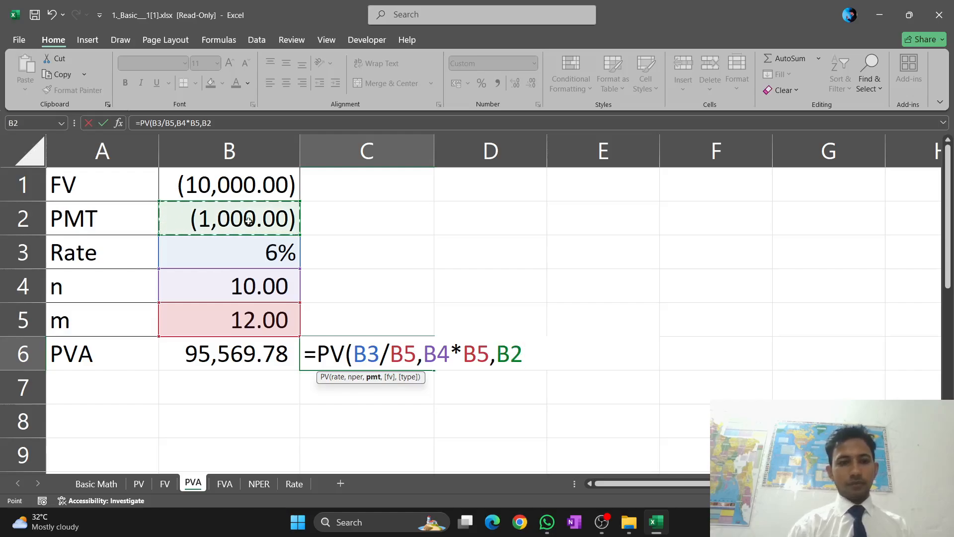
type(",")
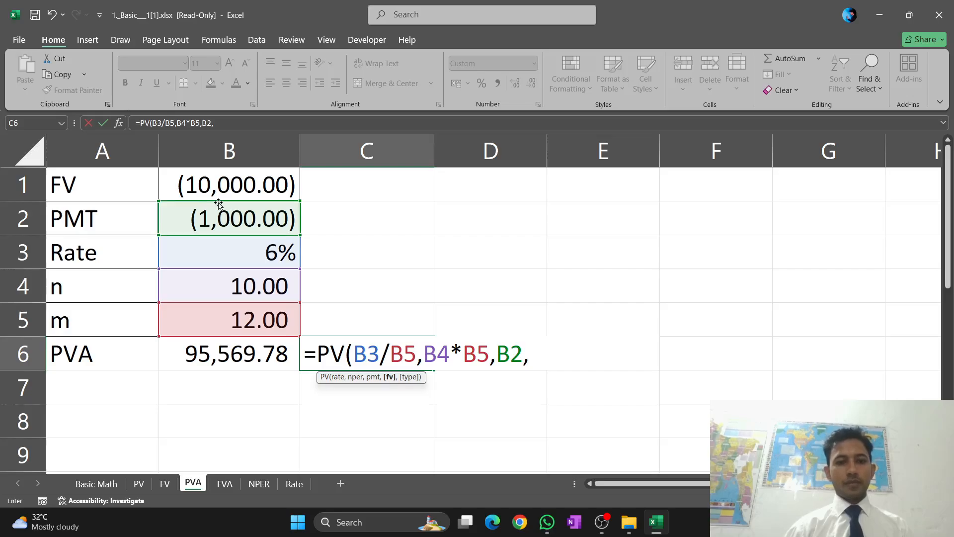
Complete the formula in C6 as =PV(B3/B5,B4*B5,B2,B1,0), using B1 as future value and end-of-period timing
left_click(198, 181)
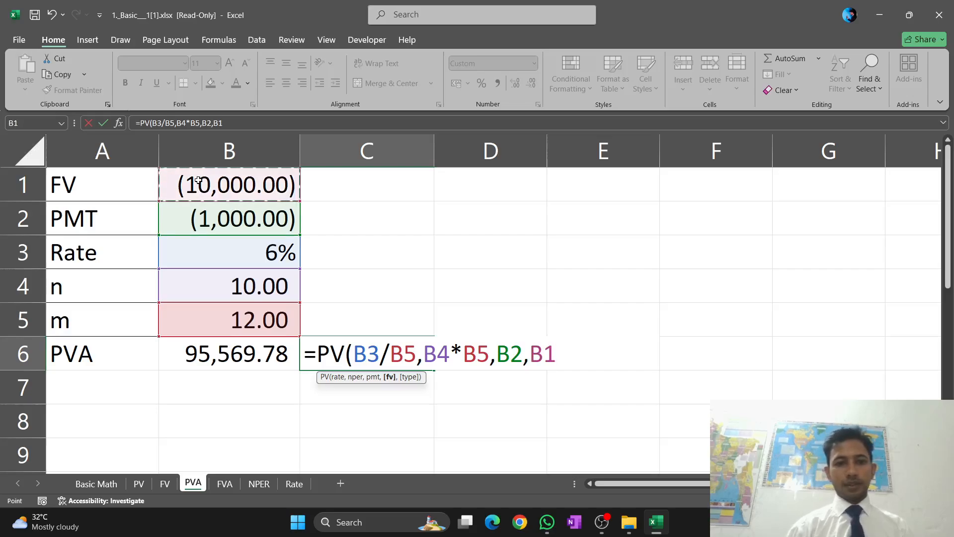
type(",")
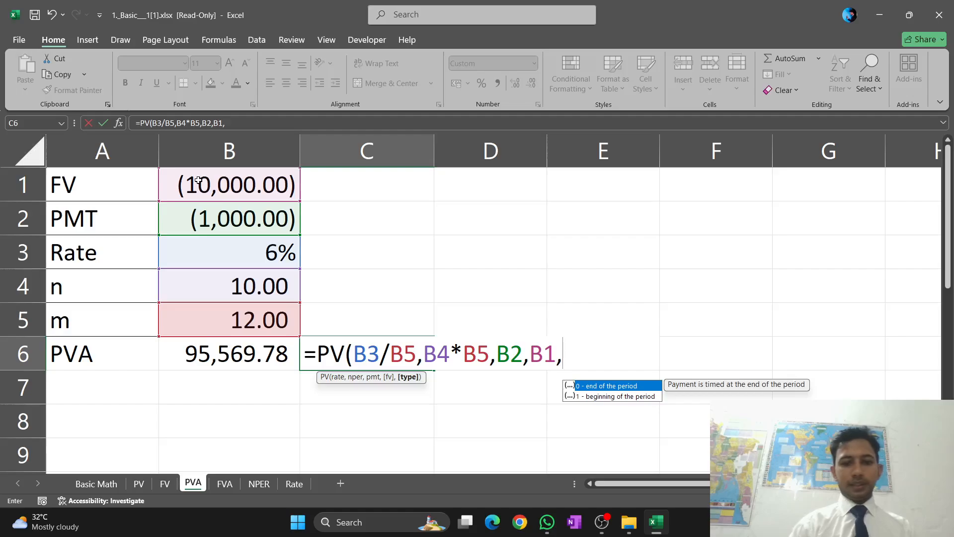
type("0")
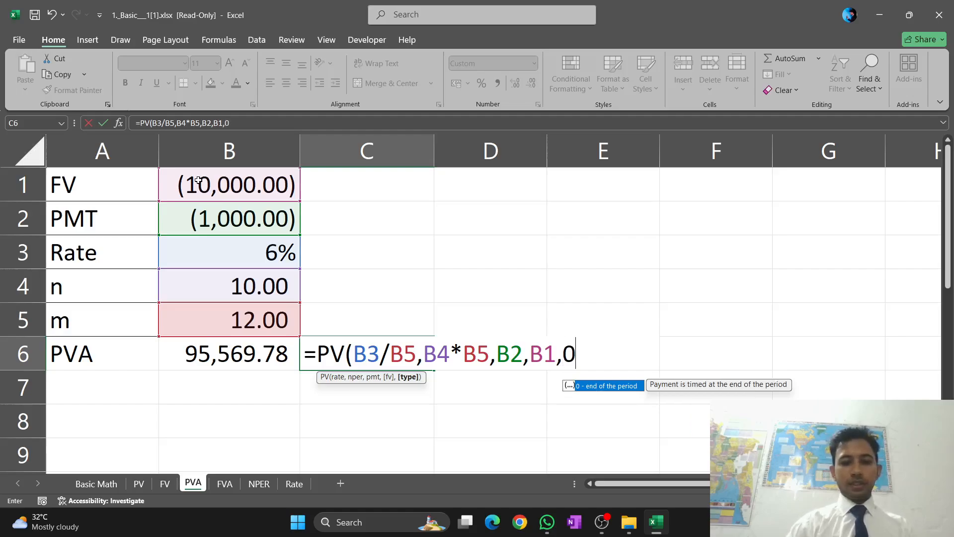
type(")")
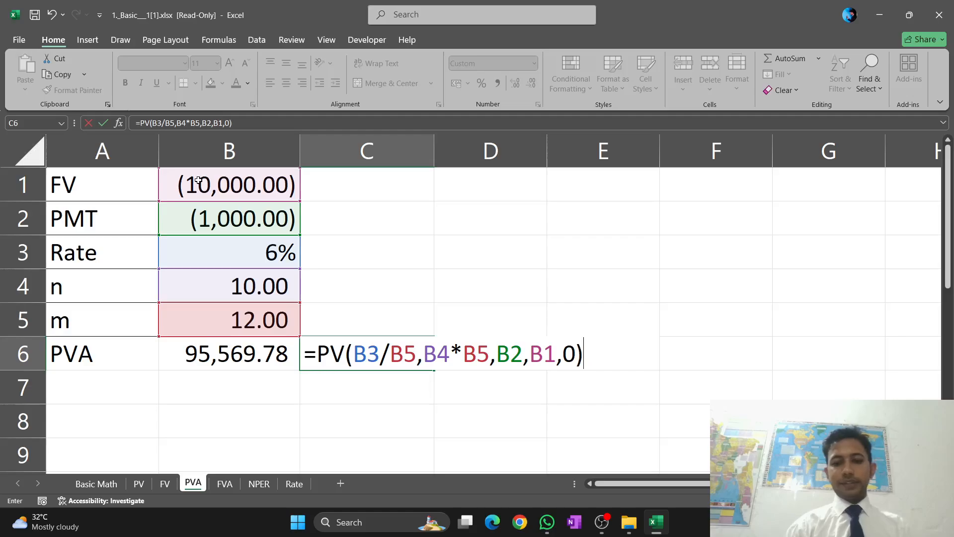
key("Return")
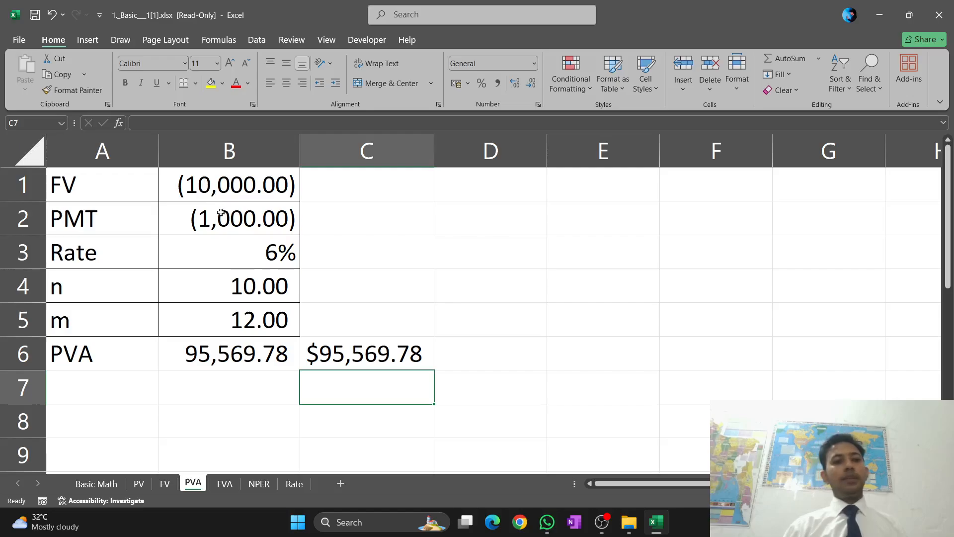
On the FVA sheet, start an FV formula in C5 with the rate in B2 as its first argument
left_click(224, 484)
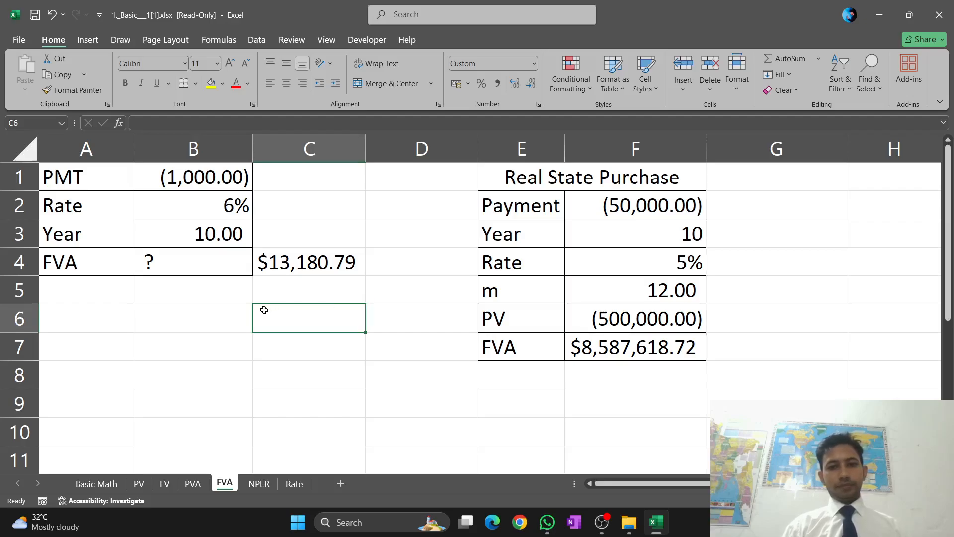
left_click(195, 294)
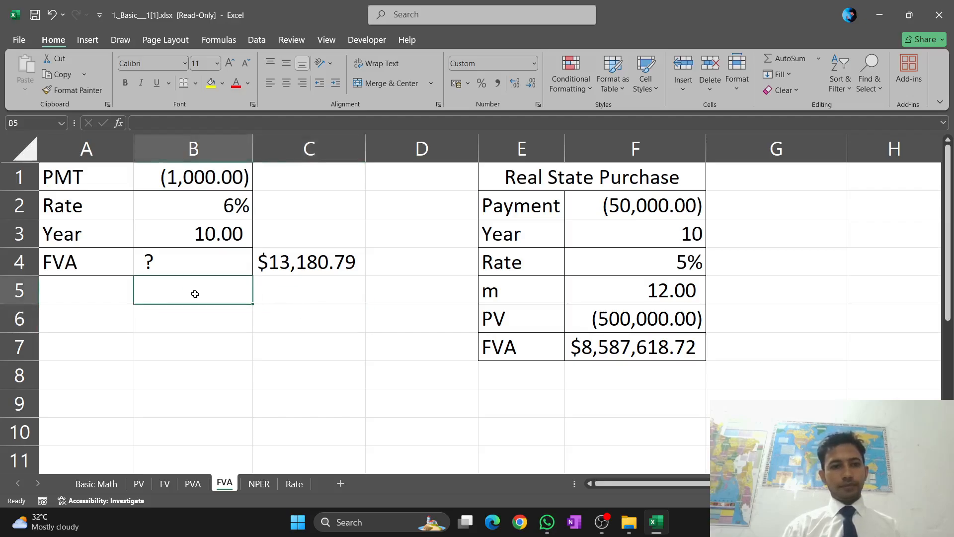
left_click(291, 296)
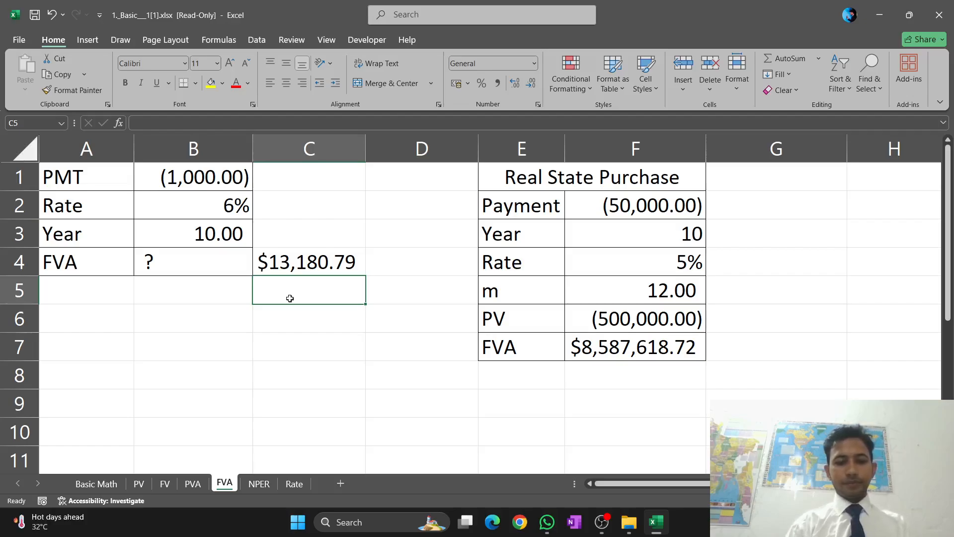
type("=")
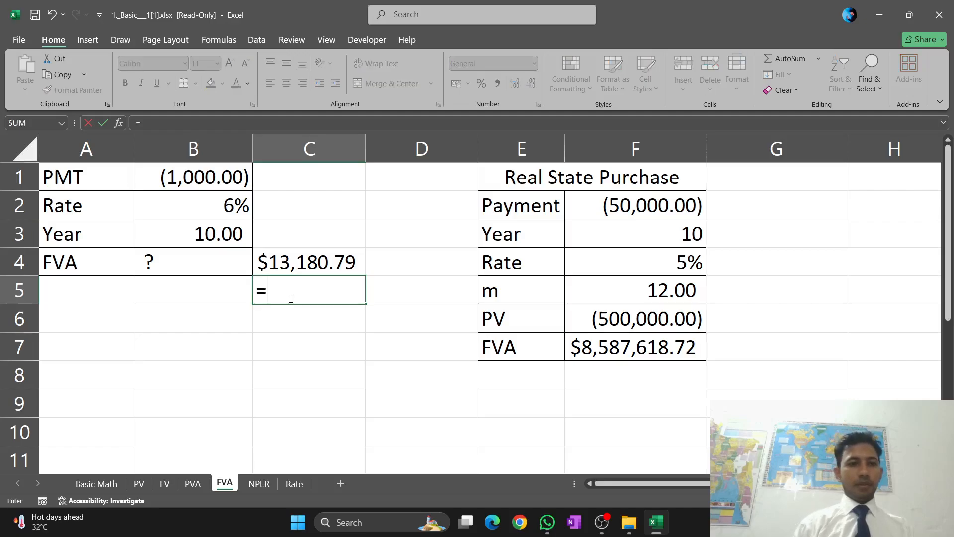
type("FV")
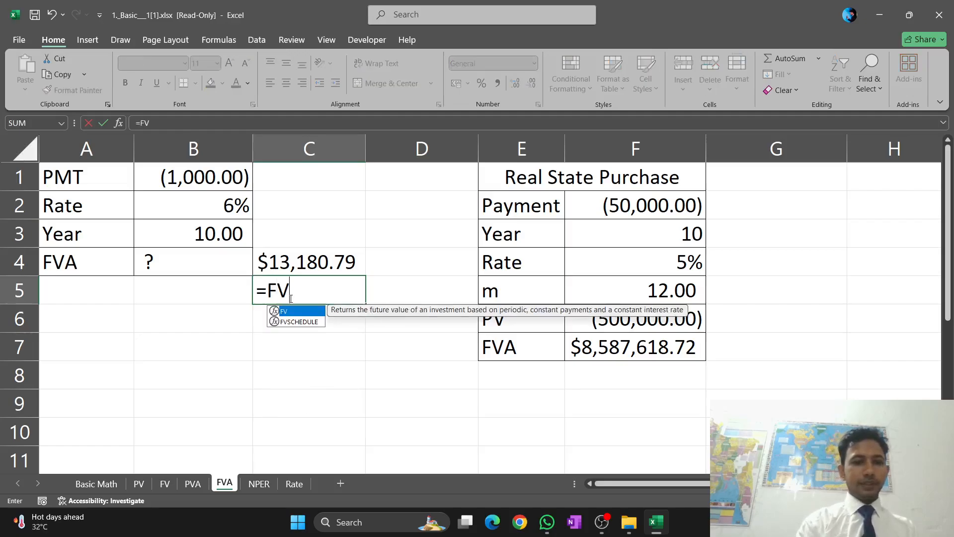
type("(")
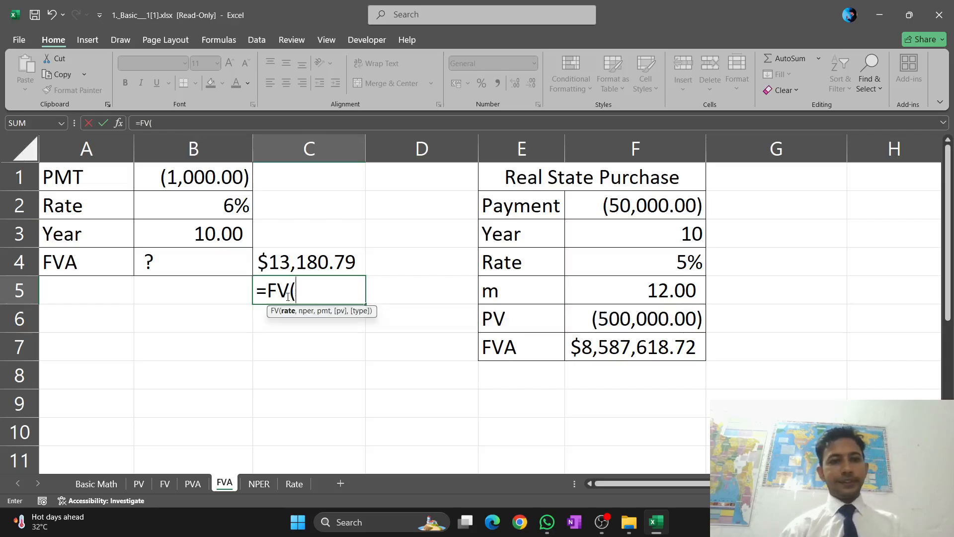
left_click(208, 213)
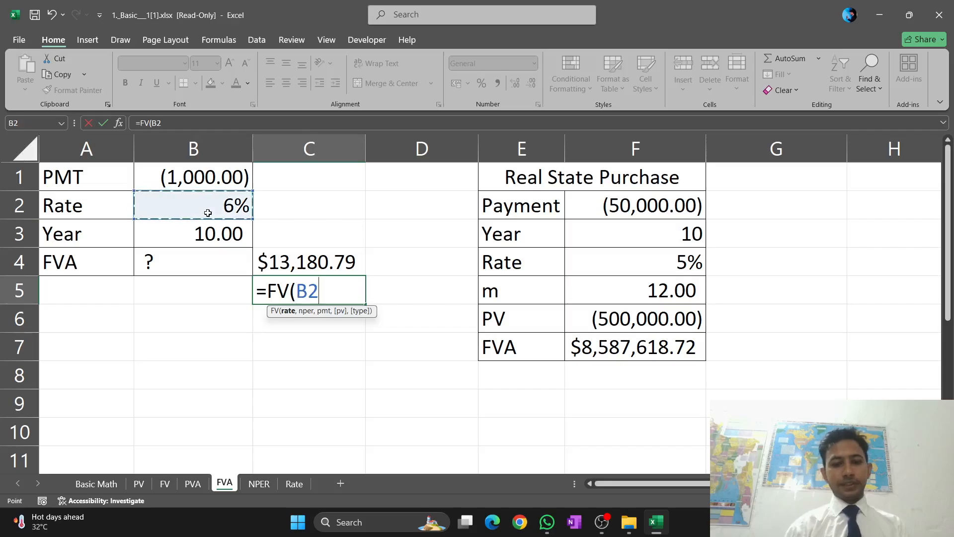
type(",")
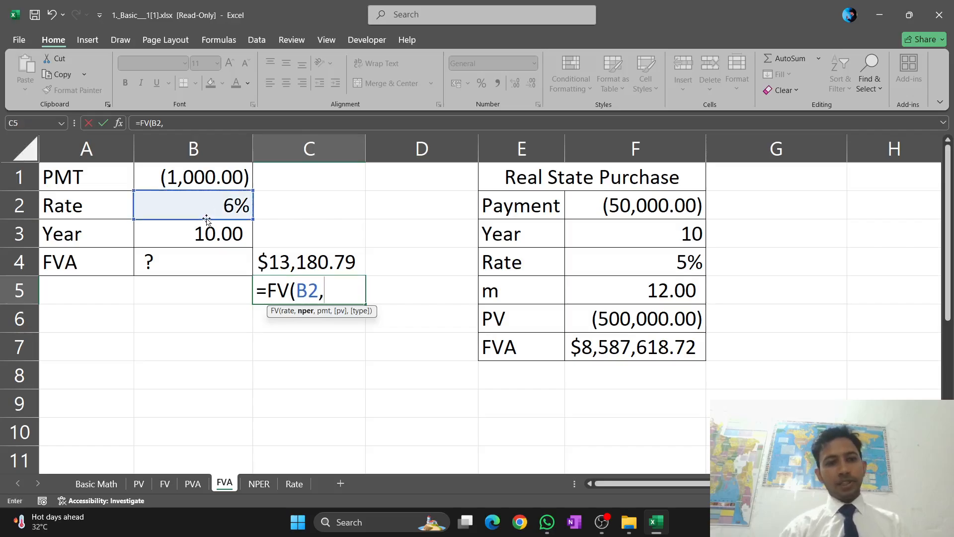
Complete the formula in C5 as =FV(B2,B3,B1,0,0), with zero present value and end-of-period timing
left_click(194, 239)
type(",")
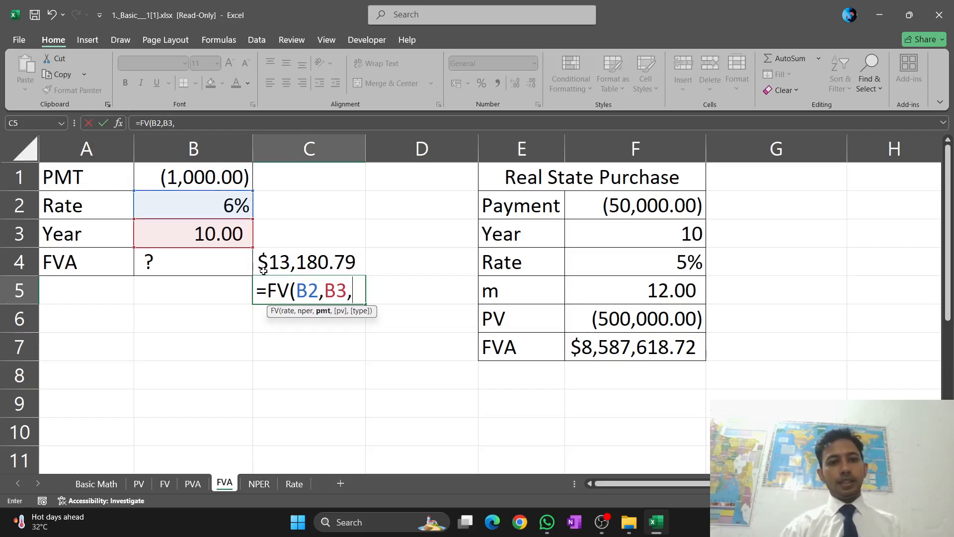
left_click(192, 179)
type(",")
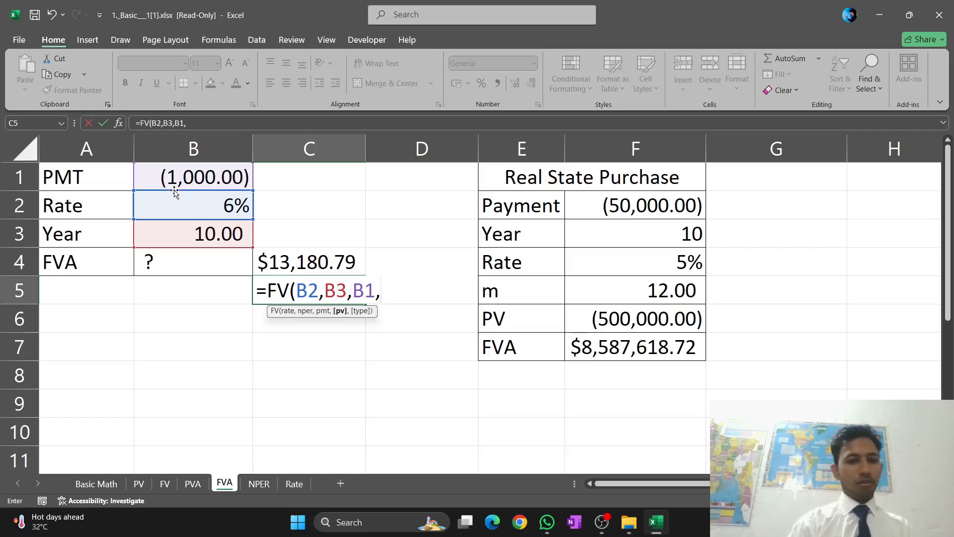
type("0,0")
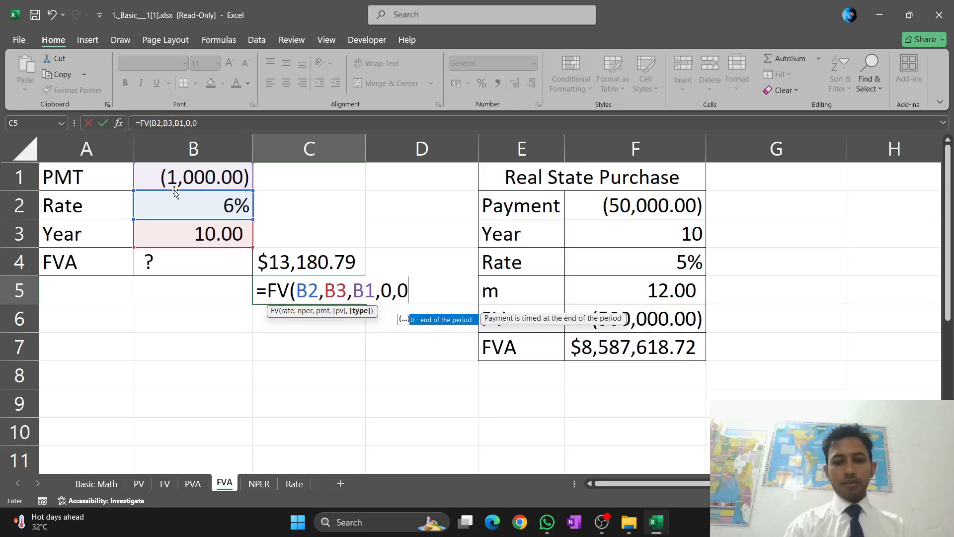
type(")")
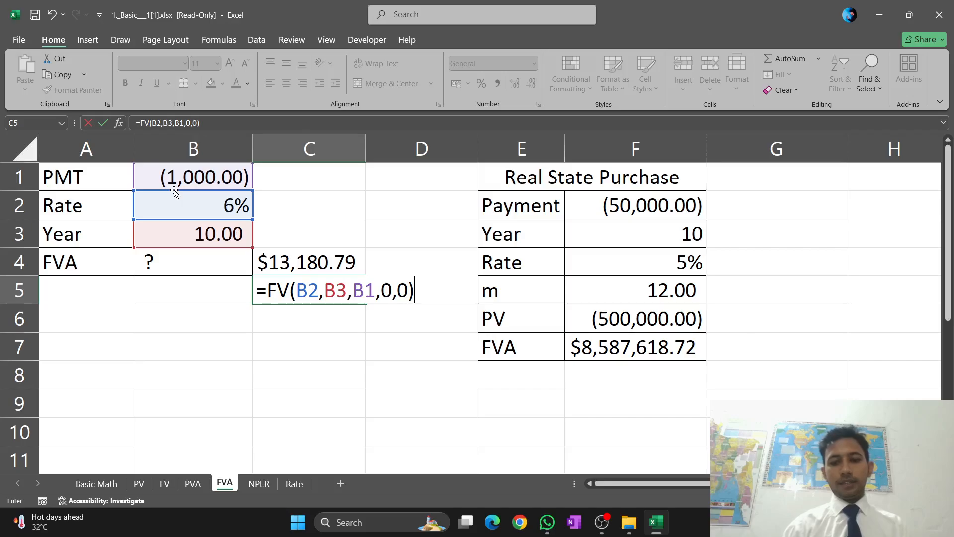
key("Return")
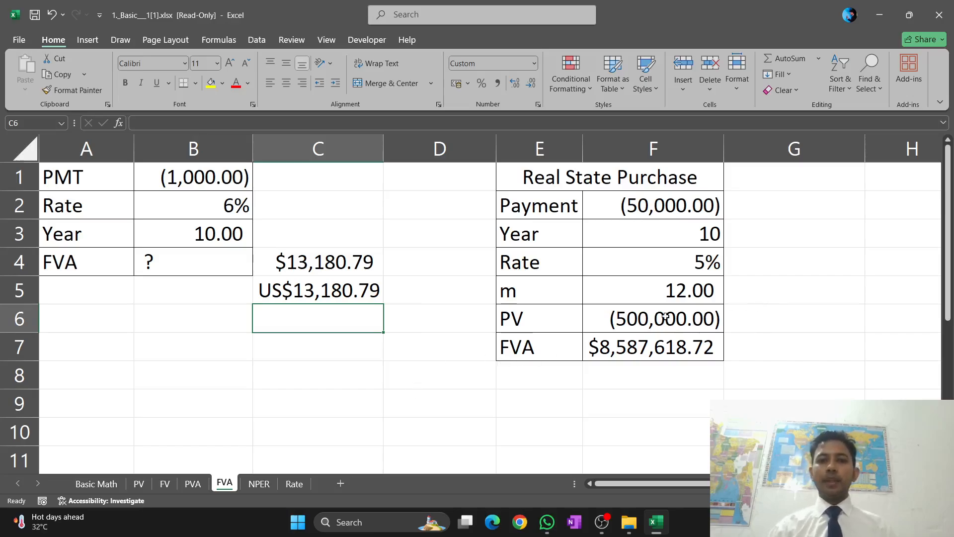
Start an FV formula in G7 beside the Real State Purchase FVA result, using F4/F5 as the monthly rate
left_click(788, 347)
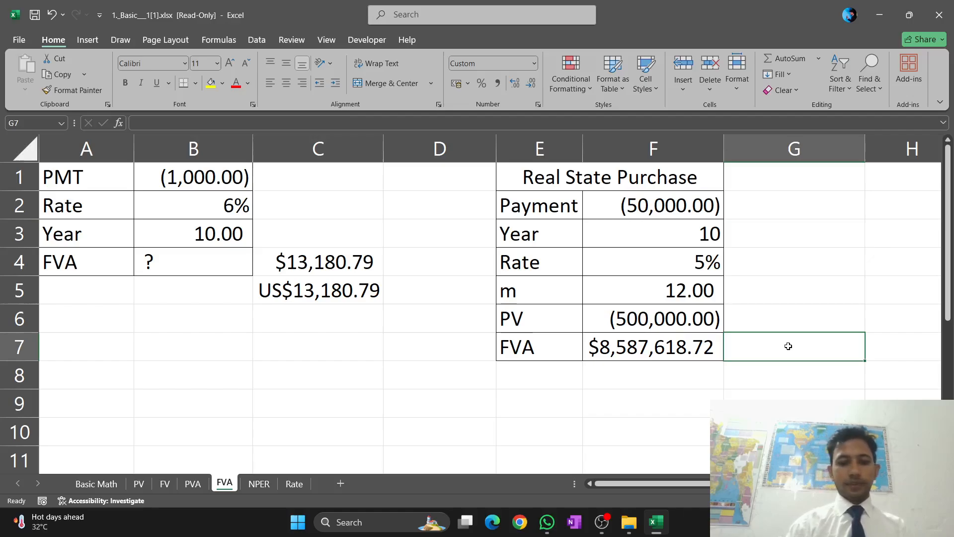
type("=")
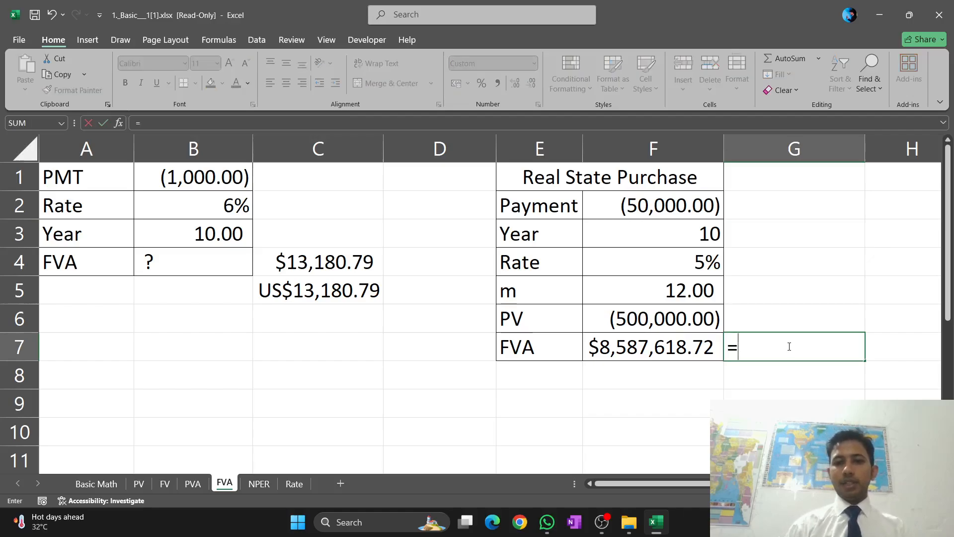
type("FV")
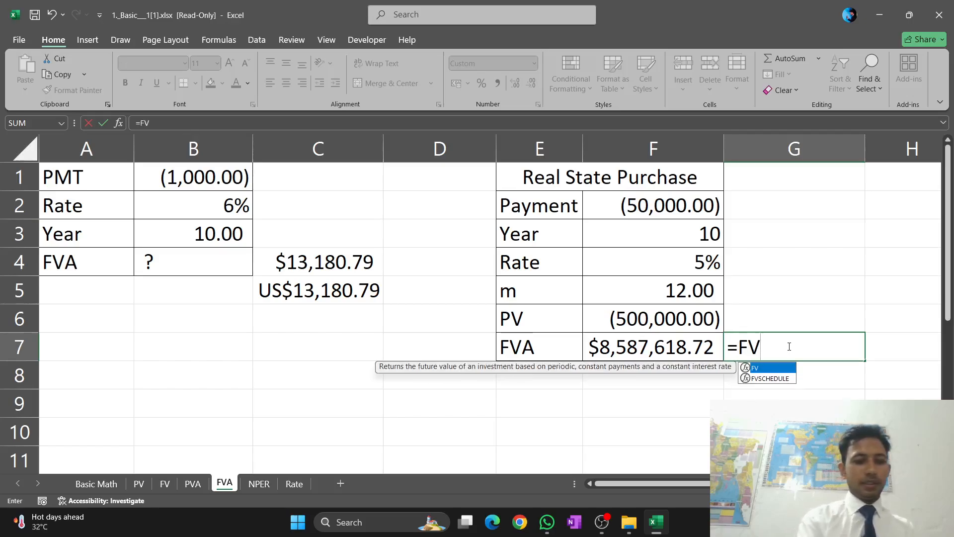
type("(")
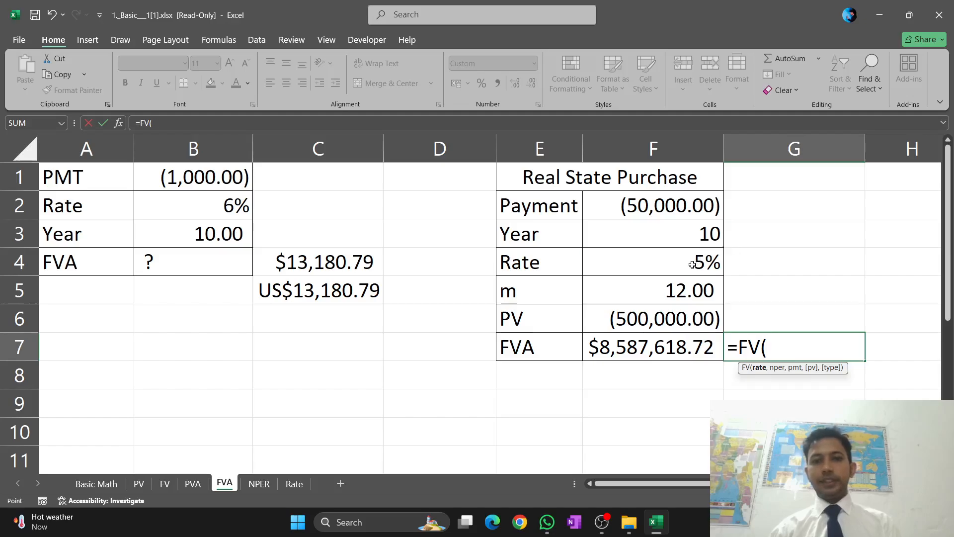
left_click(692, 261)
type("/")
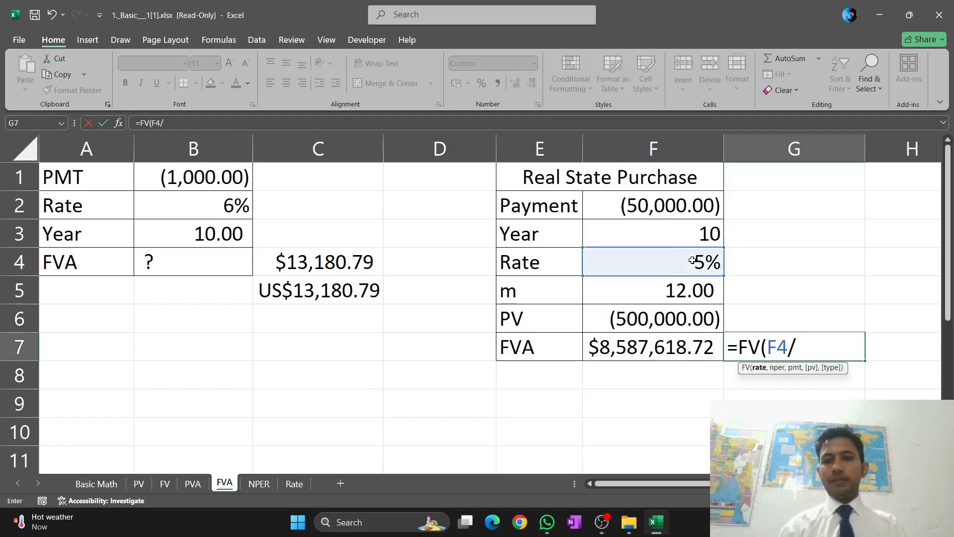
left_click(653, 300)
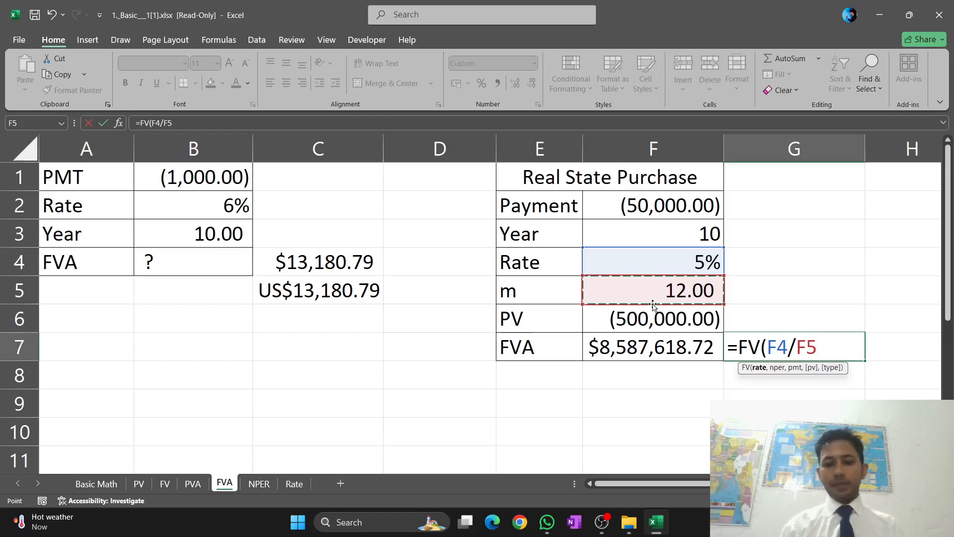
type(",")
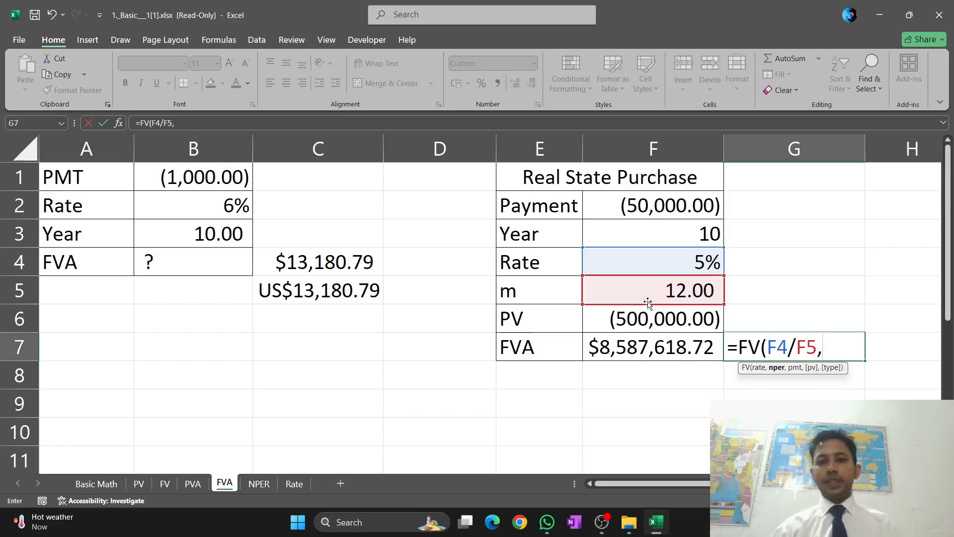
Add F3*F5 as the number of periods and F2 as the payment to the FV formula in G7
left_click(646, 238)
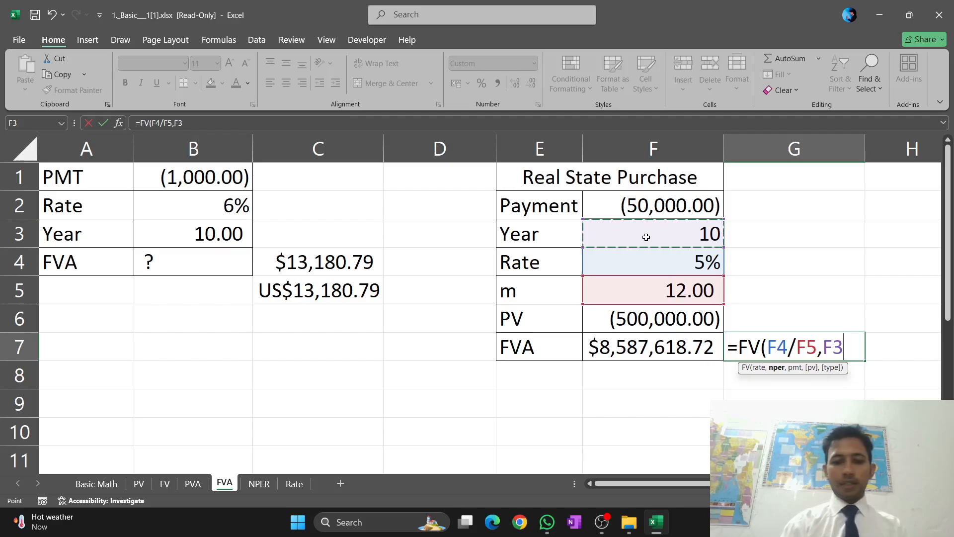
type("*")
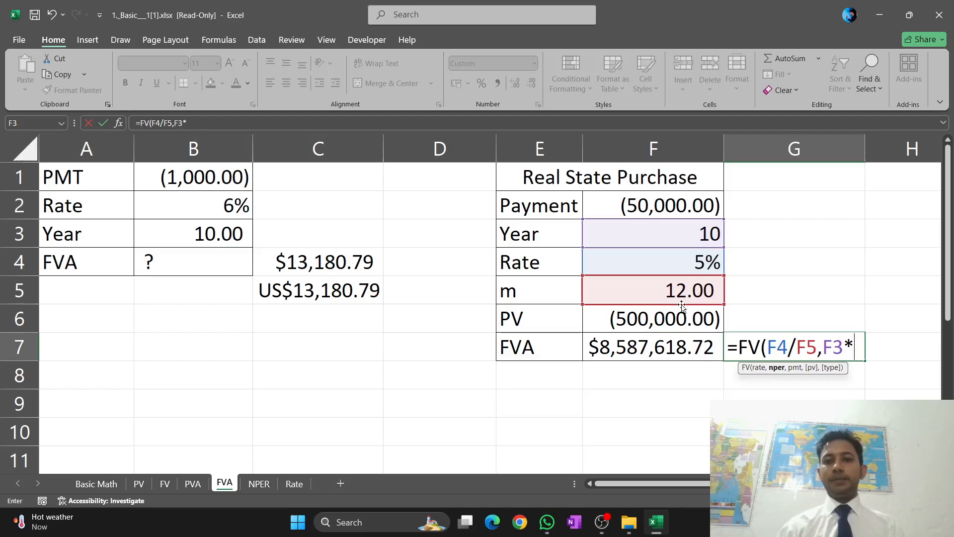
left_click(666, 294)
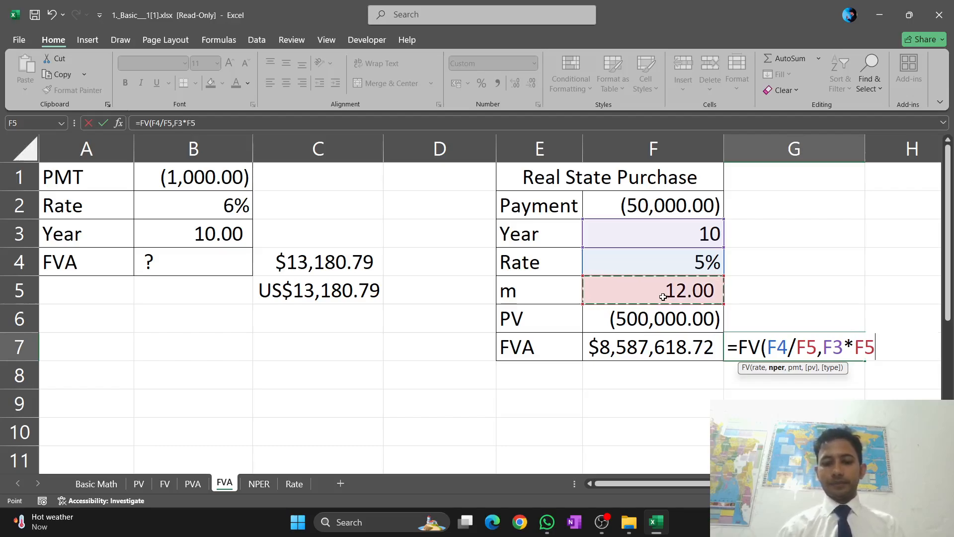
type(",")
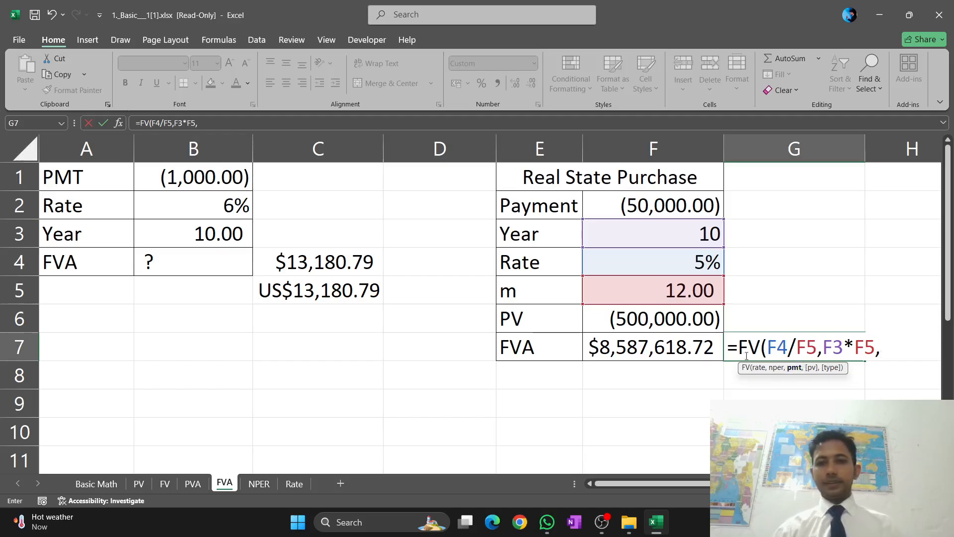
left_click(660, 209)
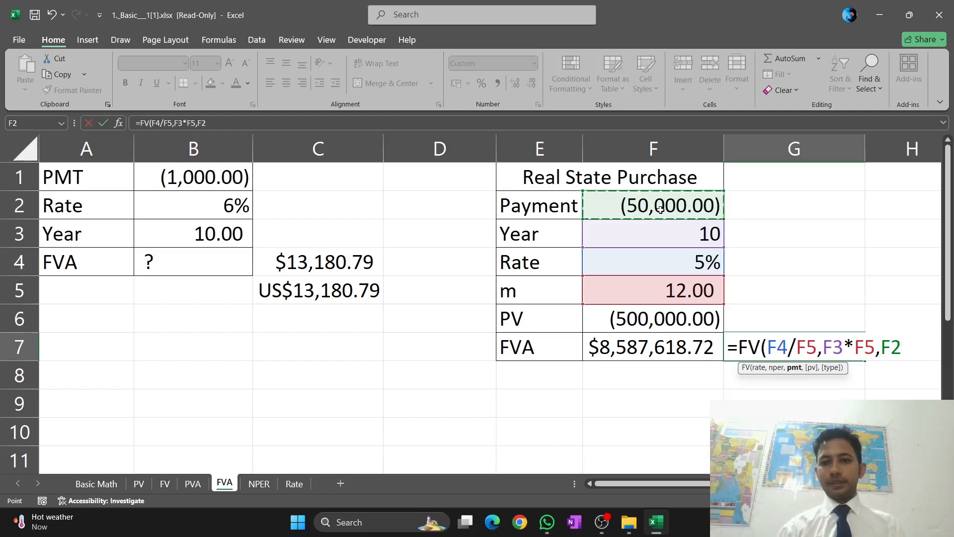
type(",-")
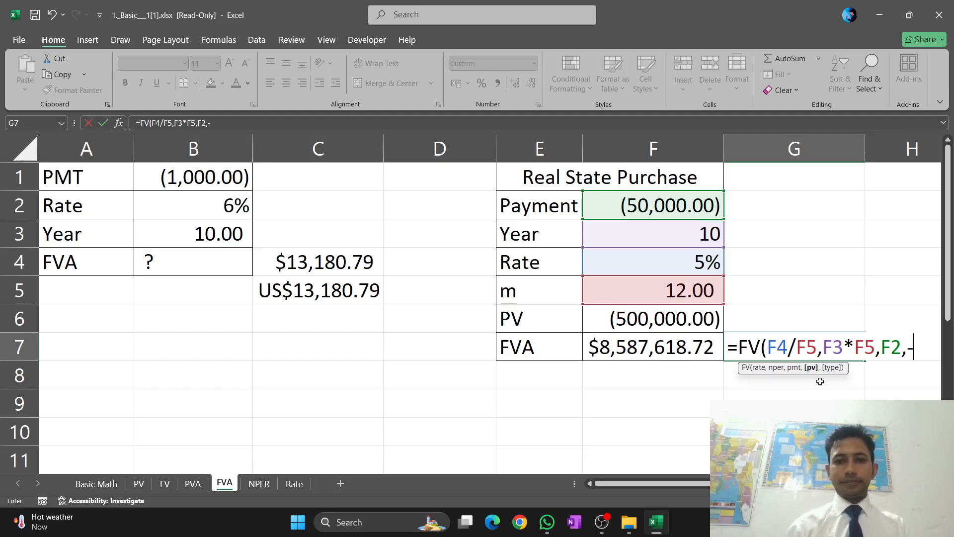
Complete the formula in G7 as =FV(F4/F5,F3*F5,F2,-F6,0), using negated F6 as present value and end-of-period timing
left_click(671, 320)
type(",")
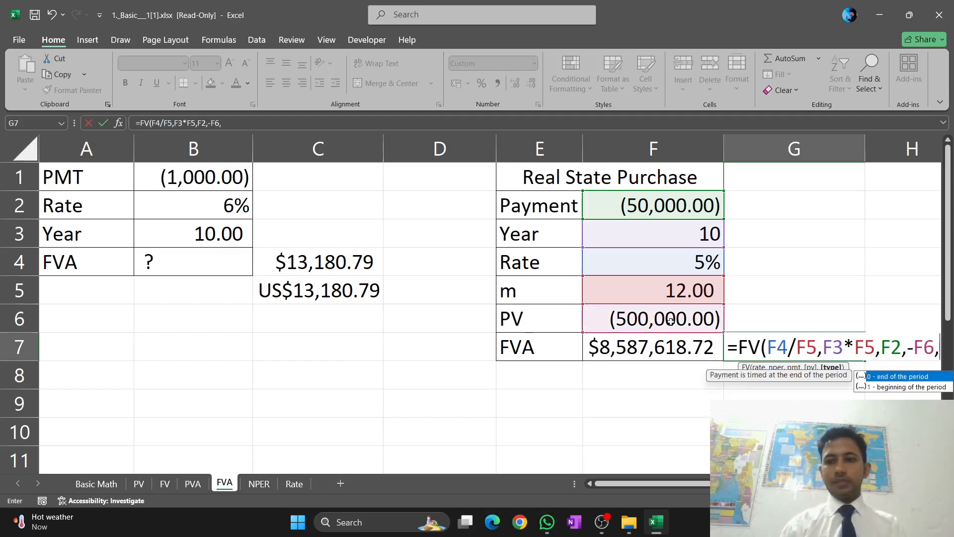
type("0")
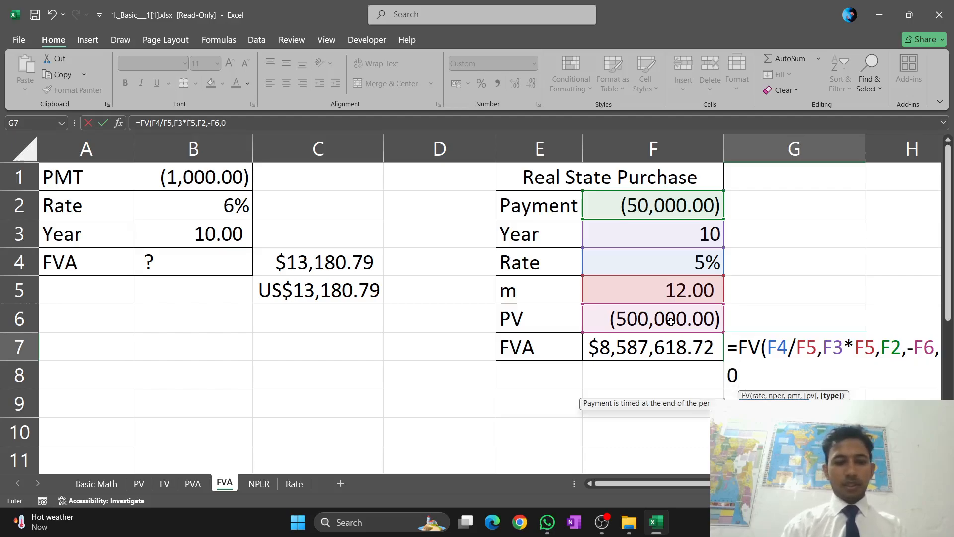
type(")")
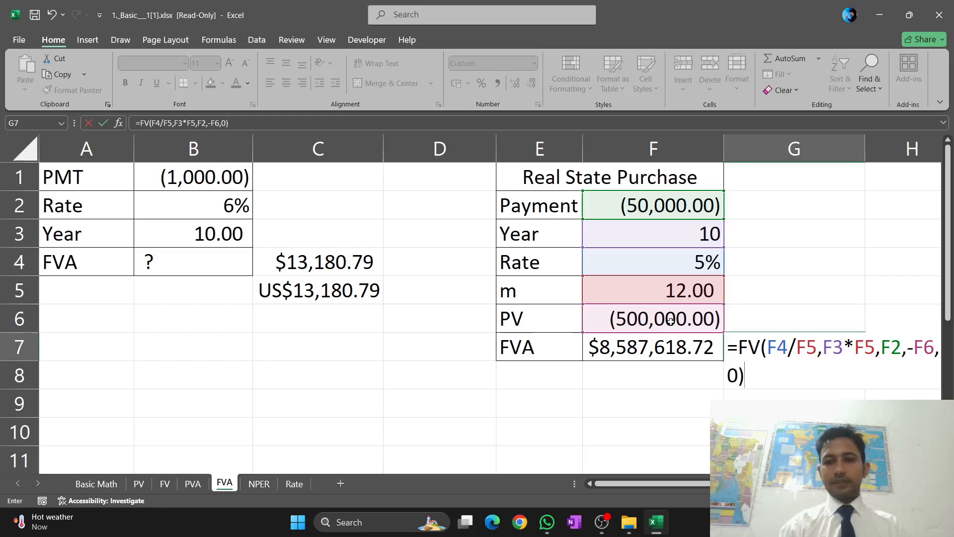
key("Return")
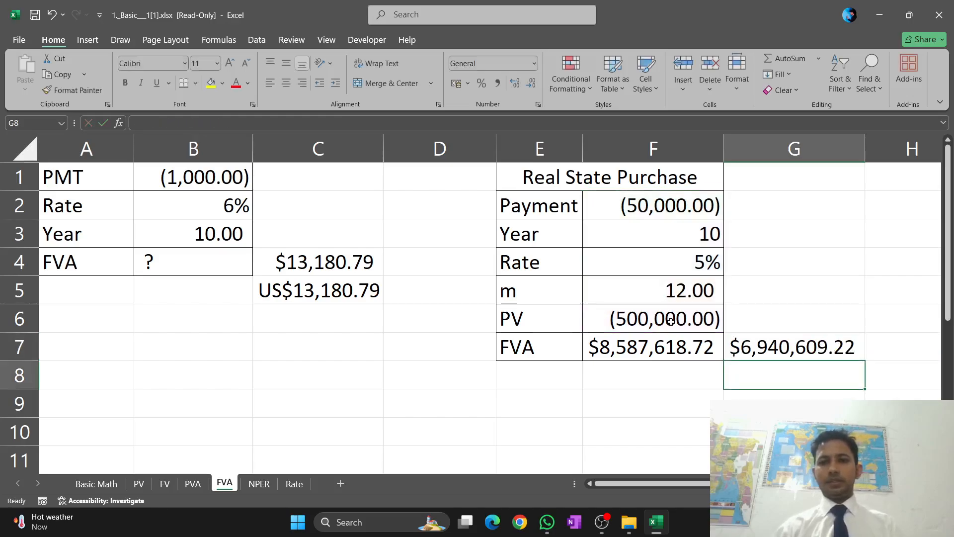
Remove the negation before F6 in the G7 formula so it reads =FV(F4/F5,F3*F5,F2,F6,0)
left_click(795, 347)
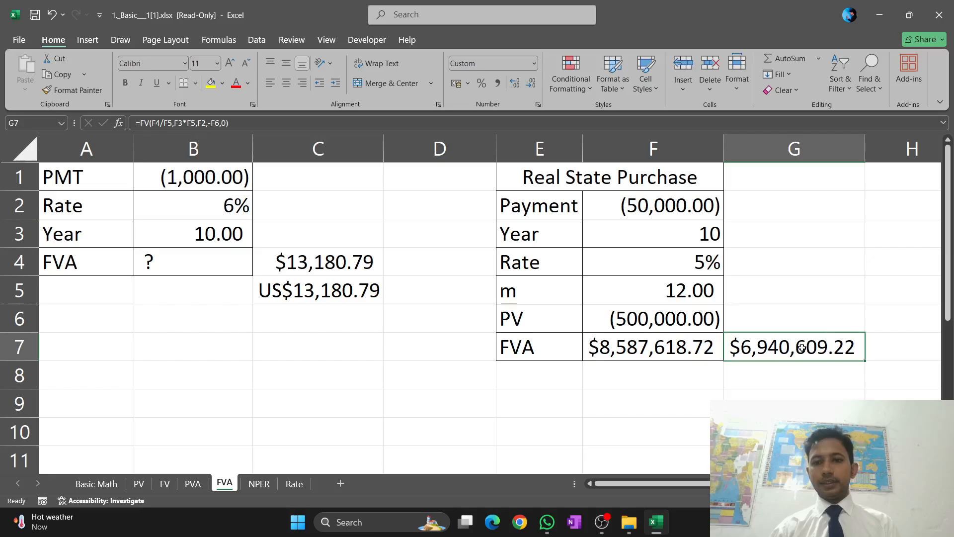
left_click(617, 352)
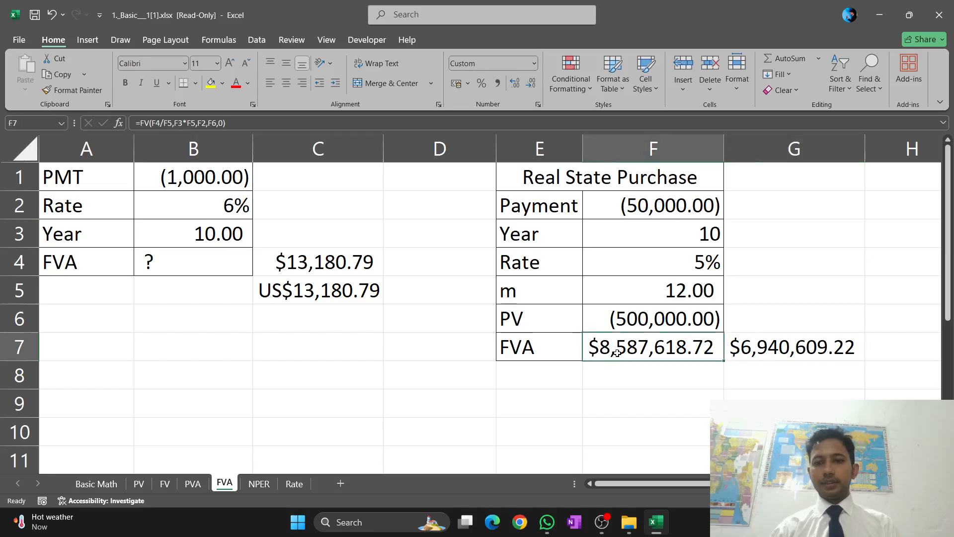
left_click(830, 349)
double_click(855, 347)
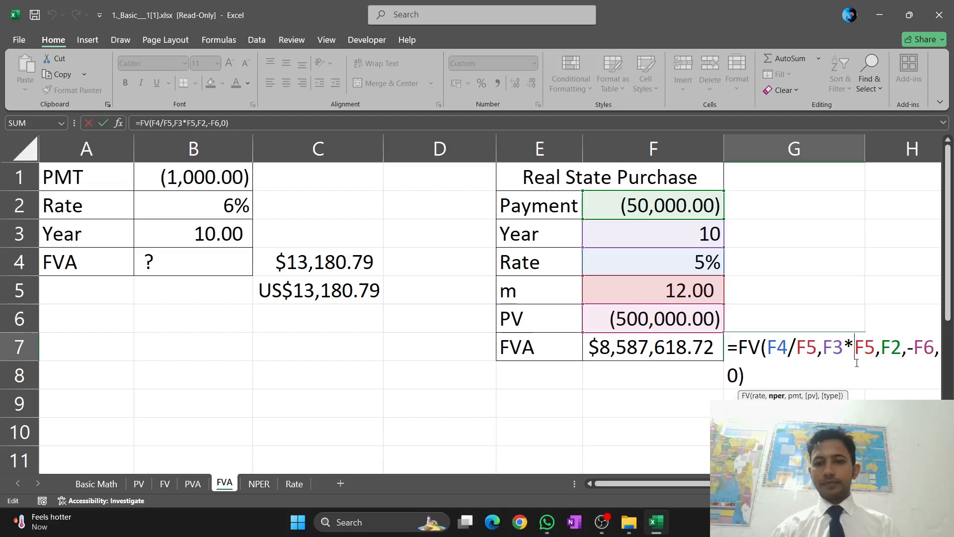
left_click(913, 348)
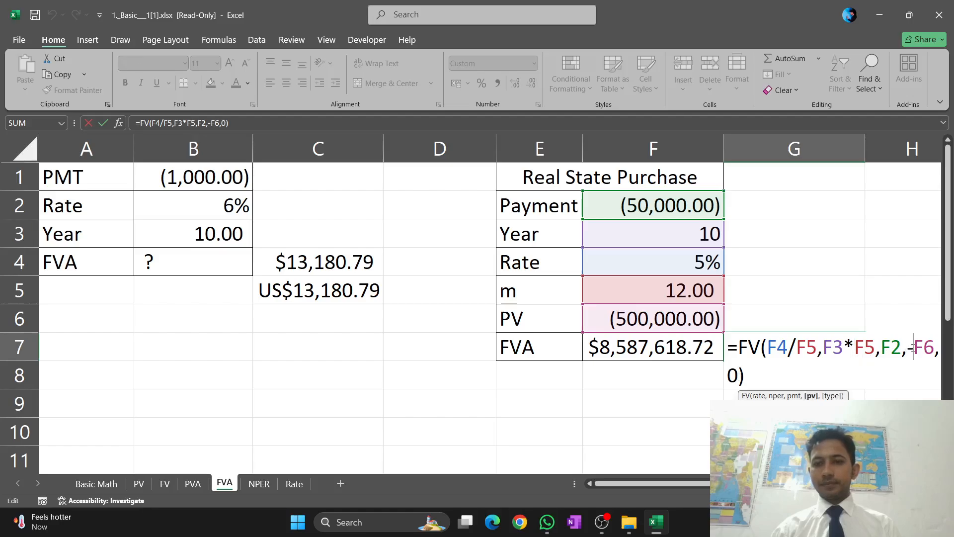
key("BackSpace")
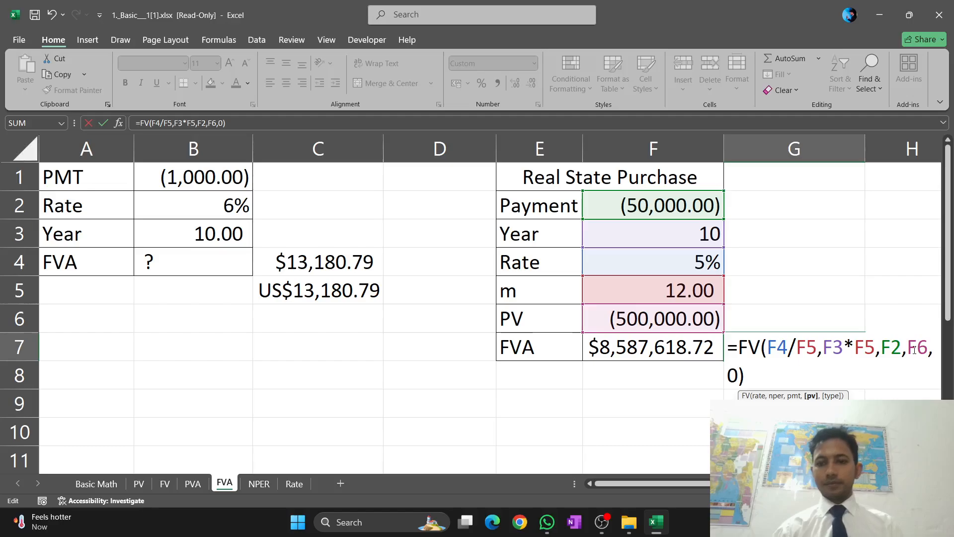
key("Return")
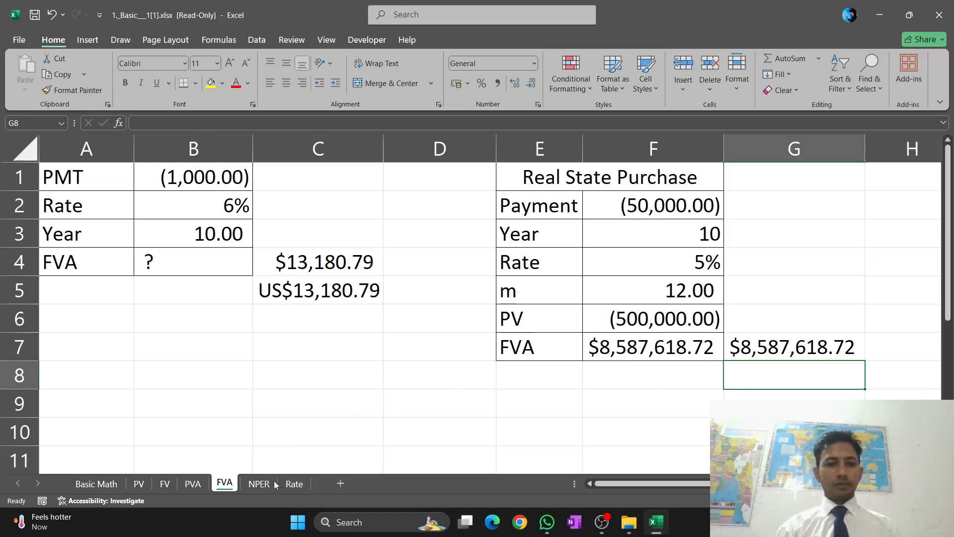
On the NPER sheet, start an NPER formula in B7 below the Year result, using B4 as the rate
left_click(258, 484)
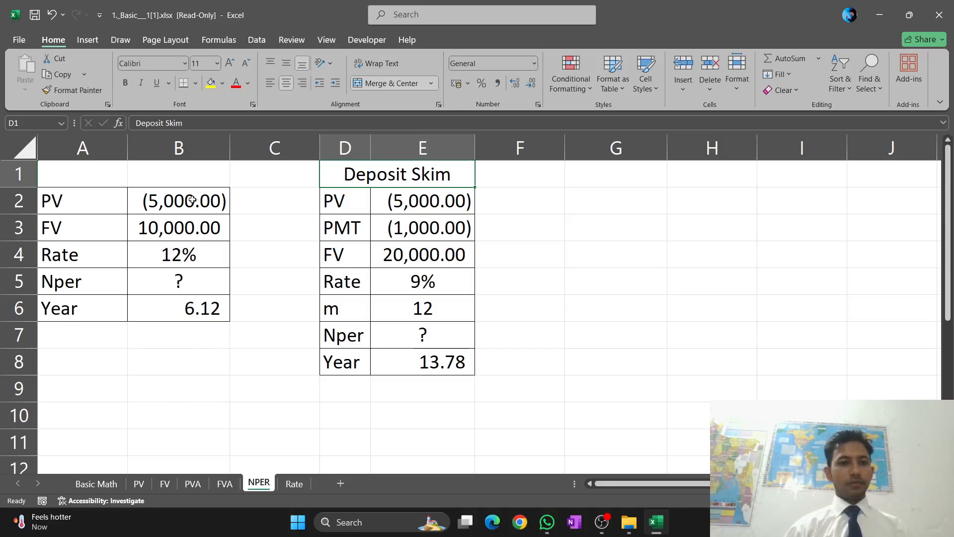
left_click(149, 343)
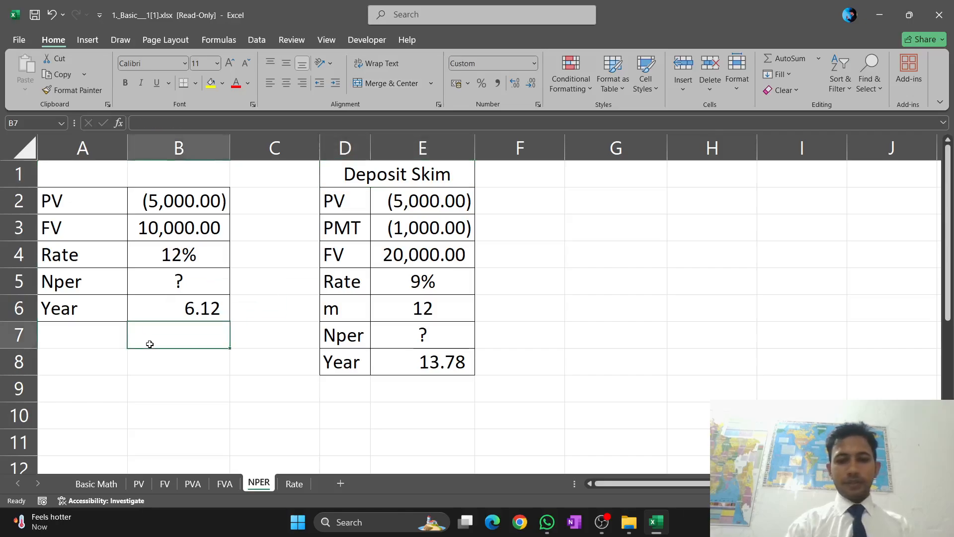
type("=")
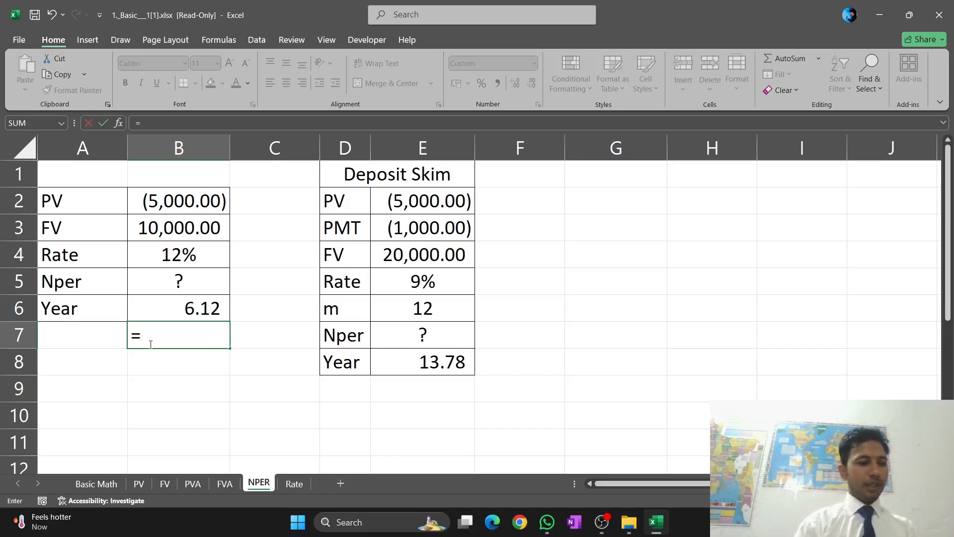
type("n")
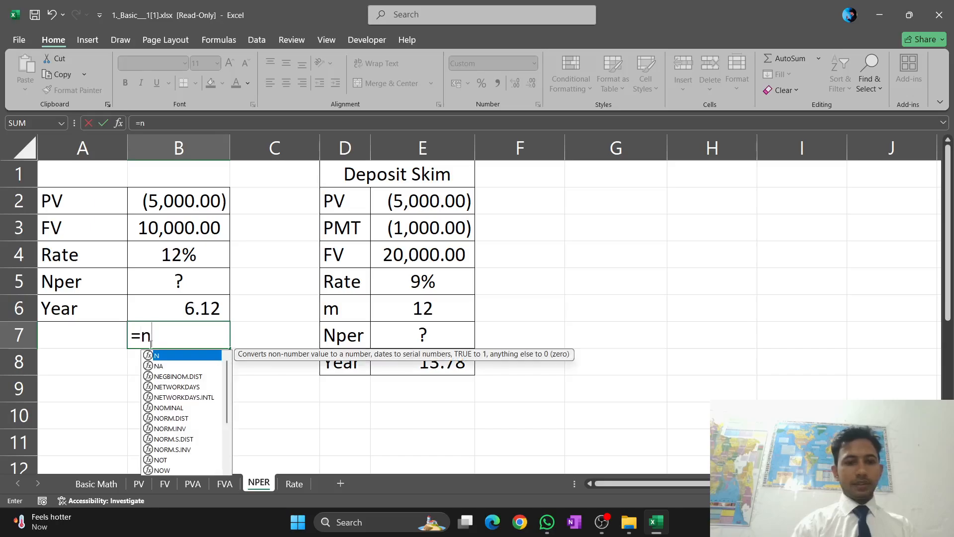
type("p")
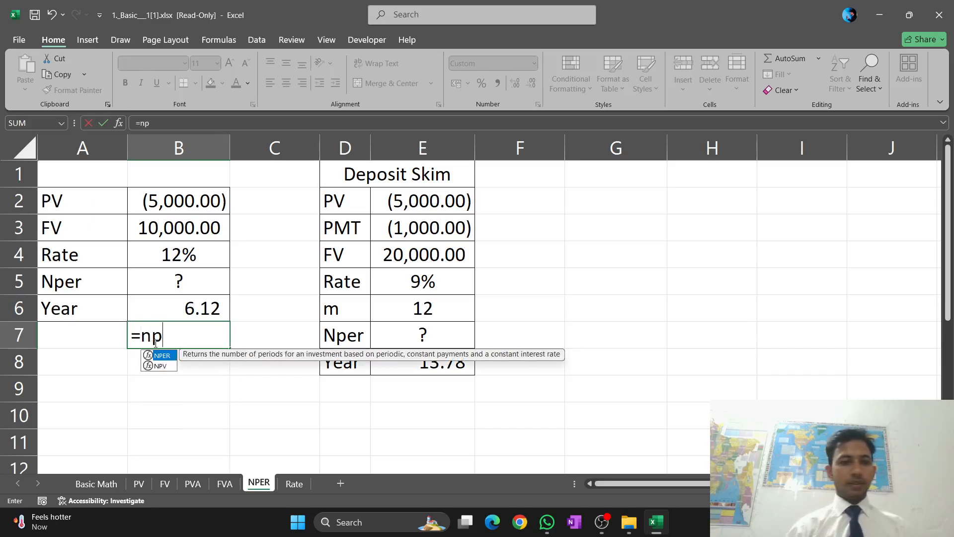
key("Tab")
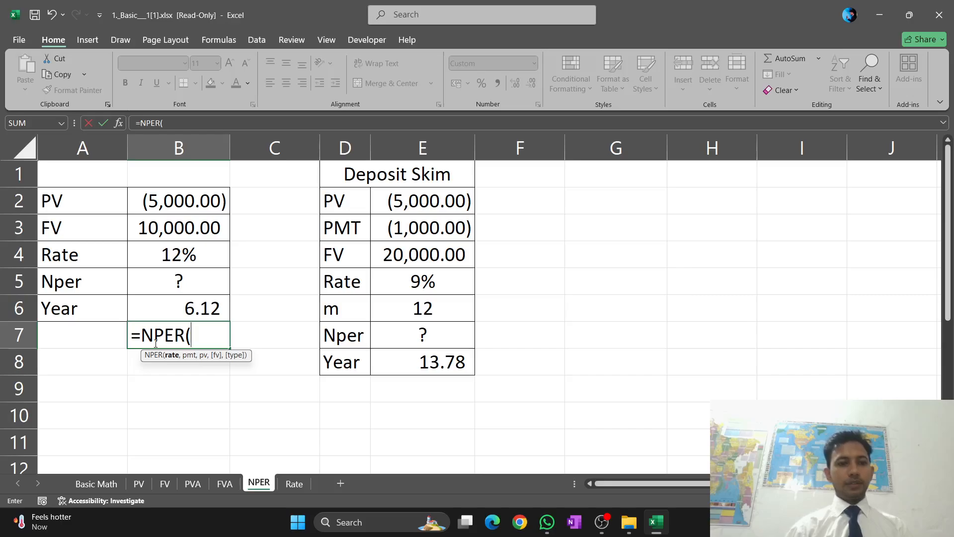
left_click(195, 256)
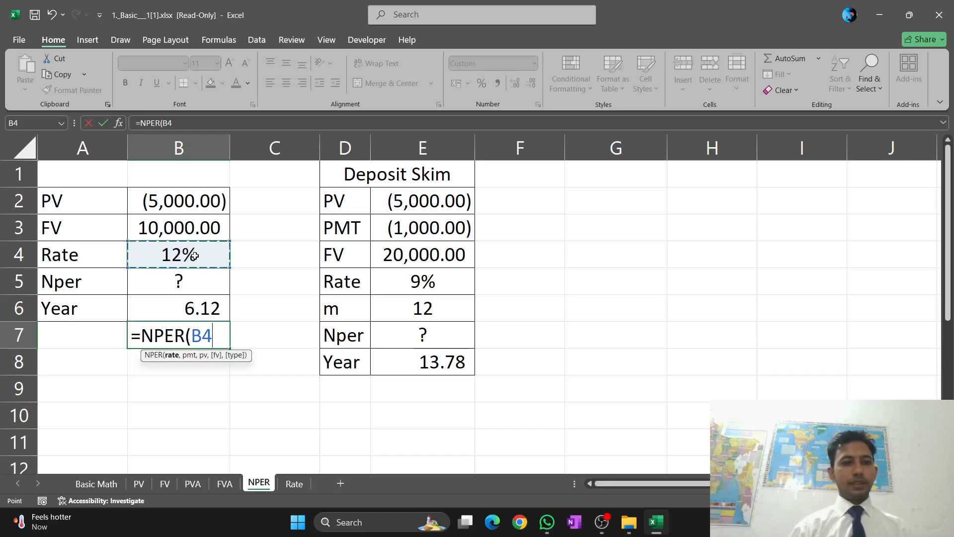
type(",")
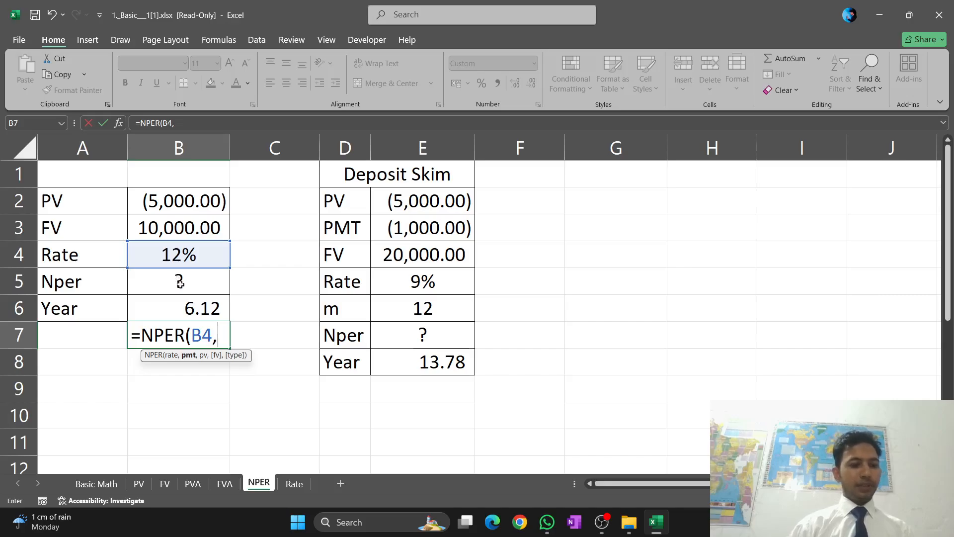
Complete the formula in B7 as =NPER(B4,0,B2,B3,0), with zero payment and end-of-period timing
type("0")
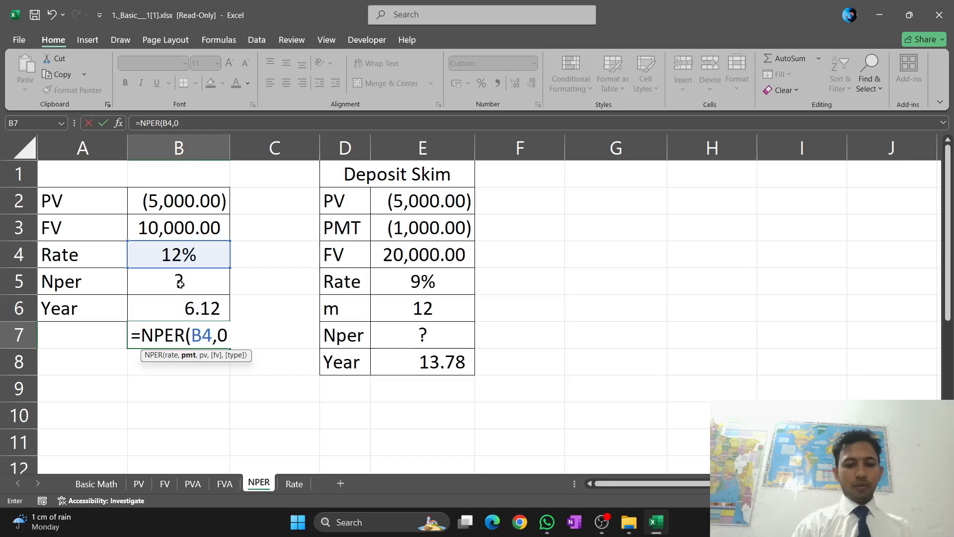
type(",")
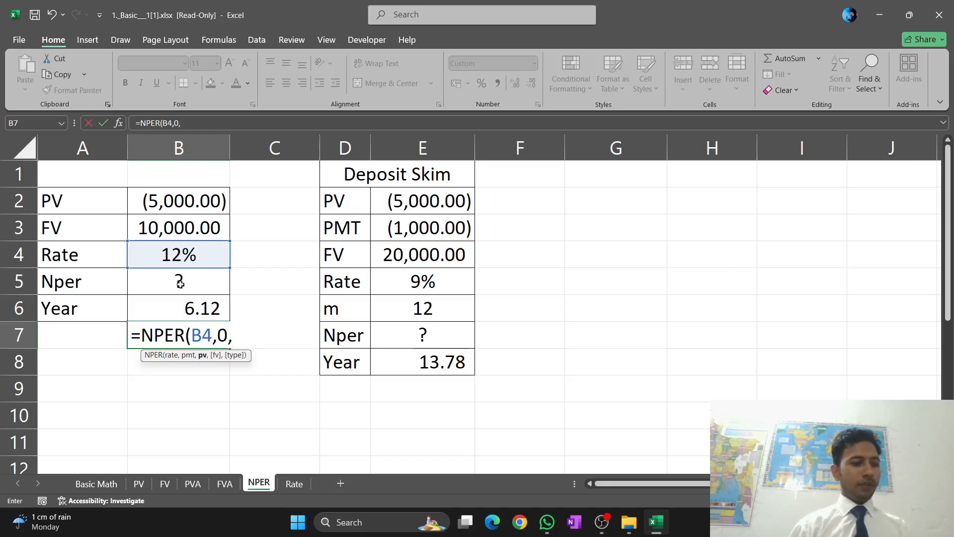
left_click(197, 203)
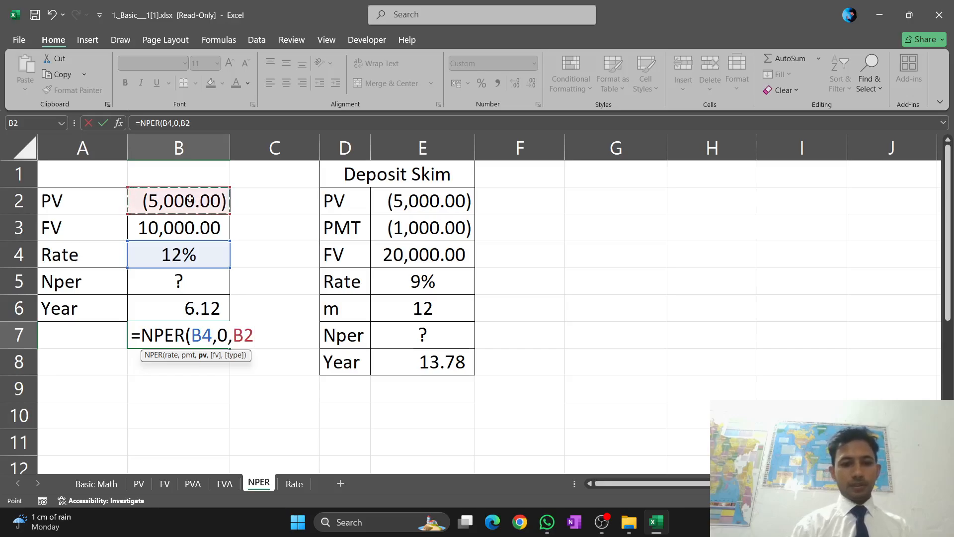
type(",")
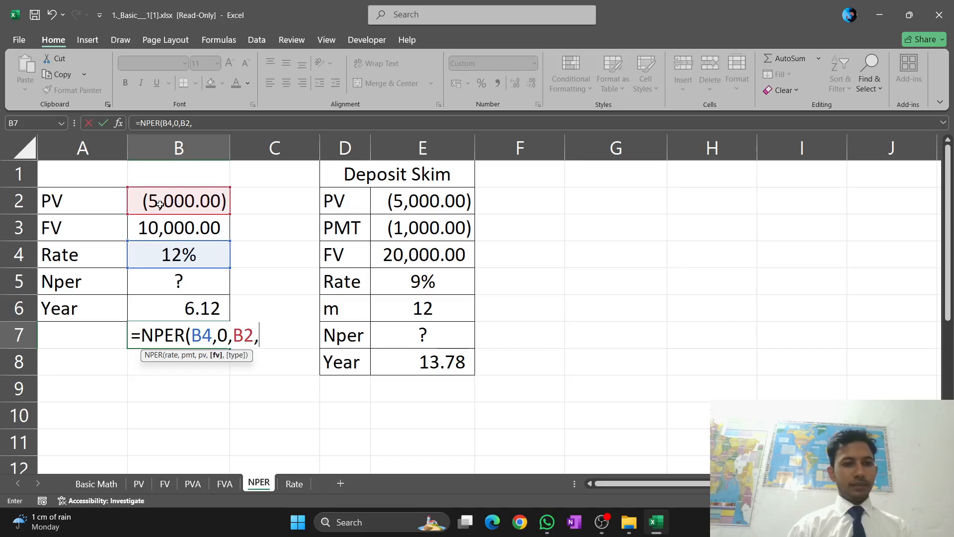
left_click(169, 222)
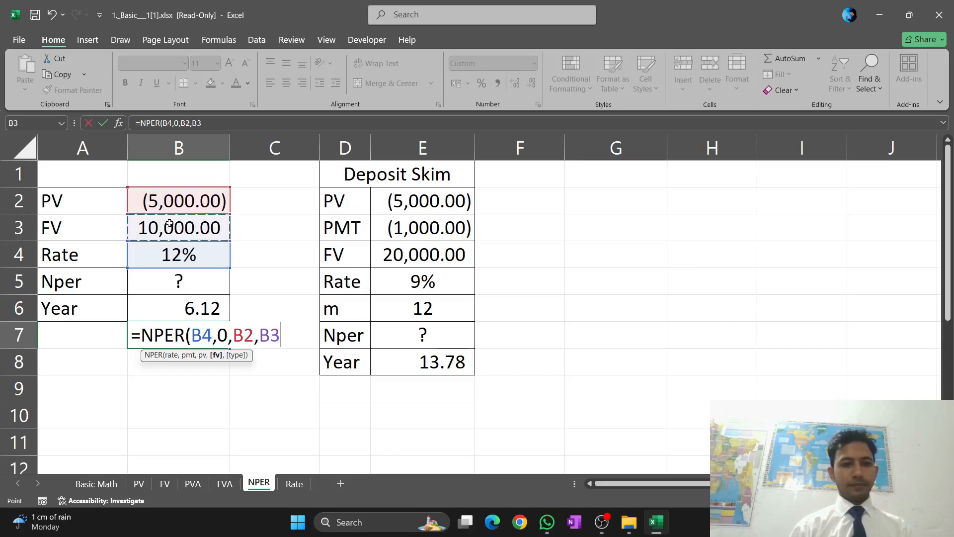
type(",")
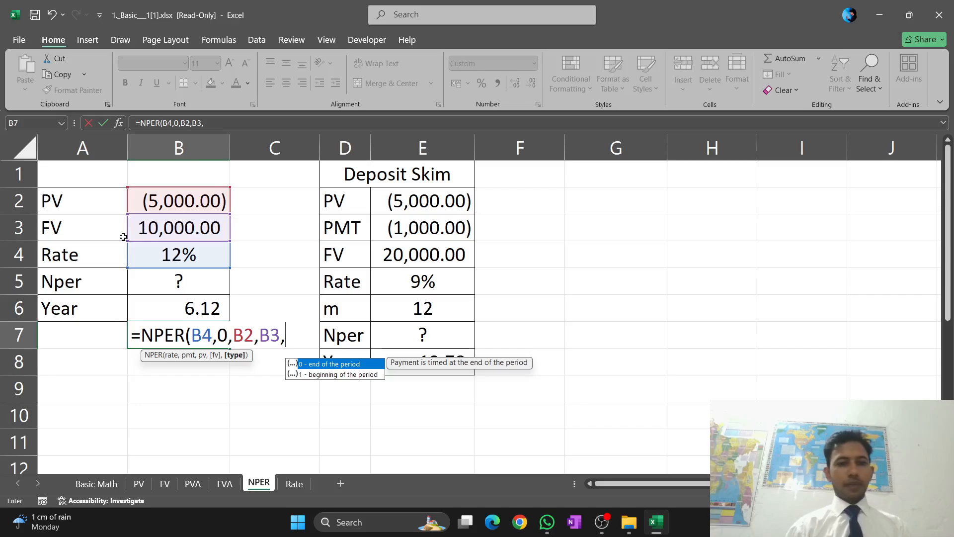
type("0")
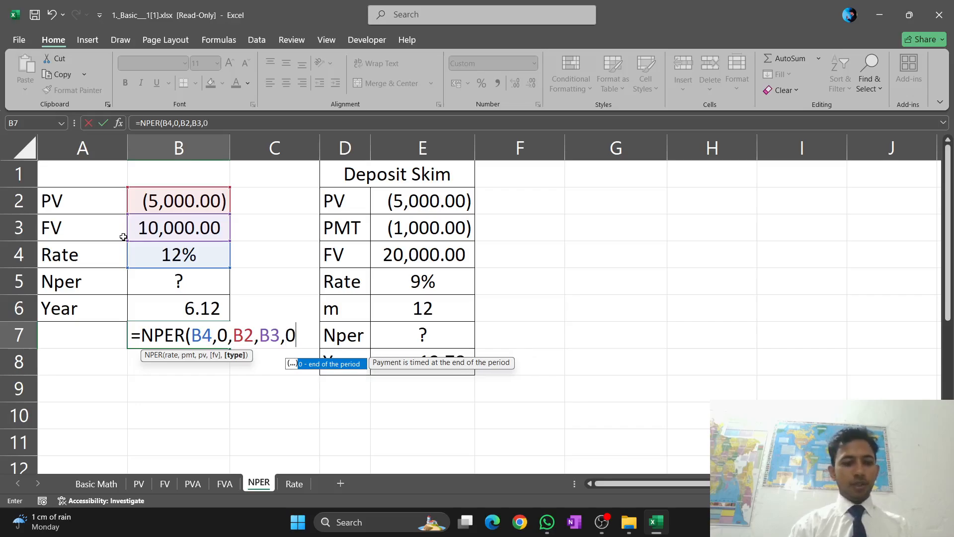
type(")")
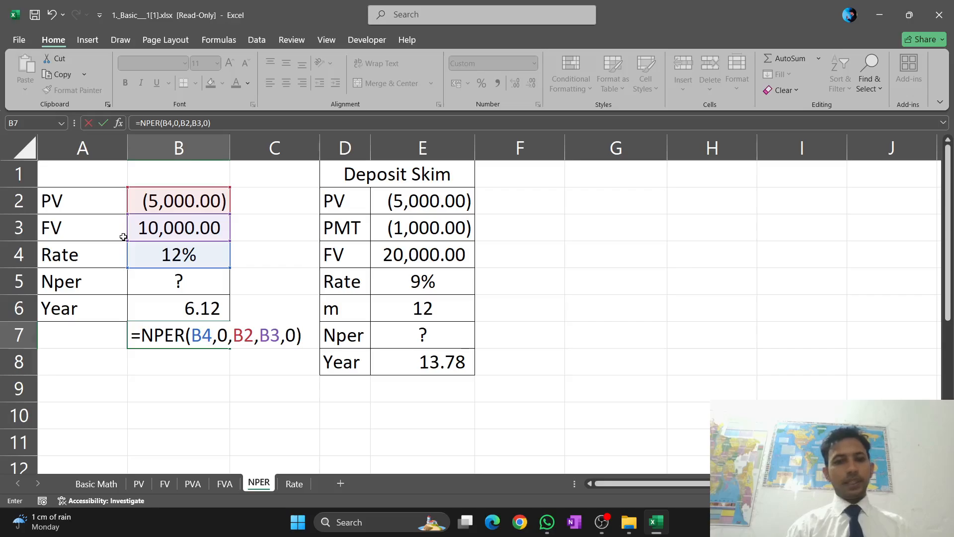
key("Return")
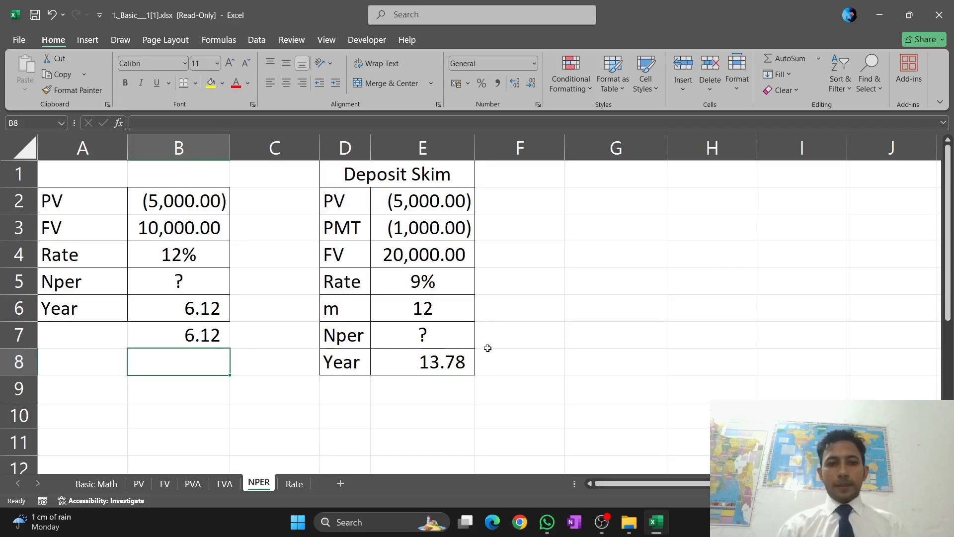
Begin a formula in F8 beside the Deposit Skim Year result
left_click(523, 365)
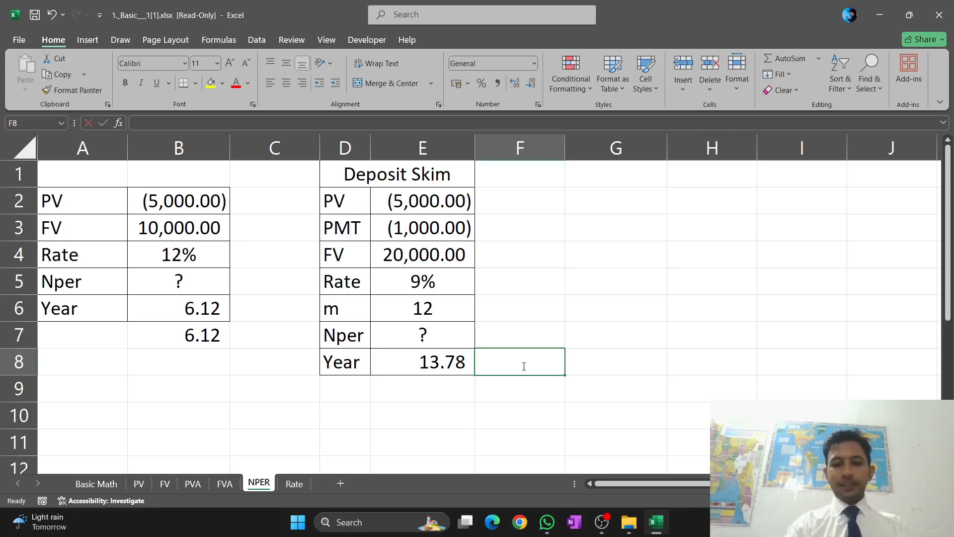
type("=")
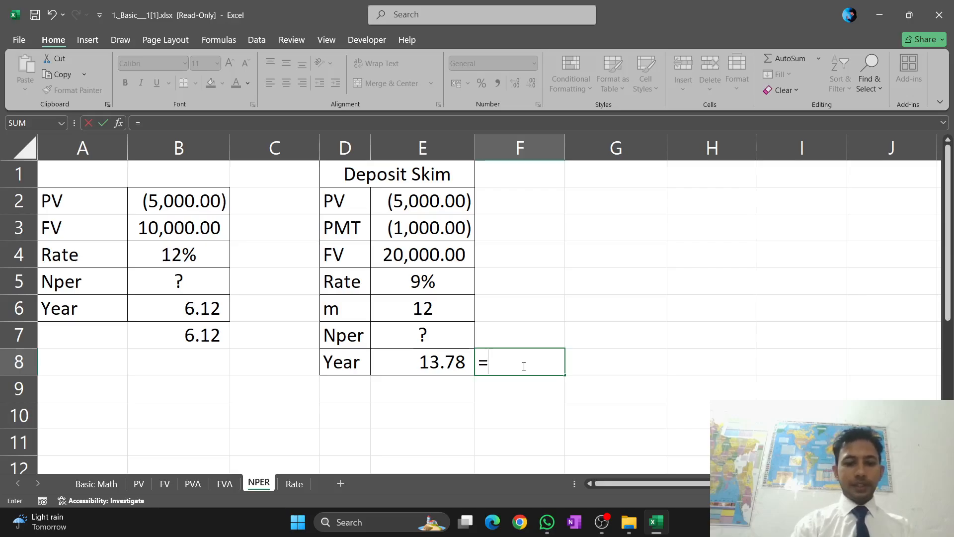
type("n")
key("BackSpace")
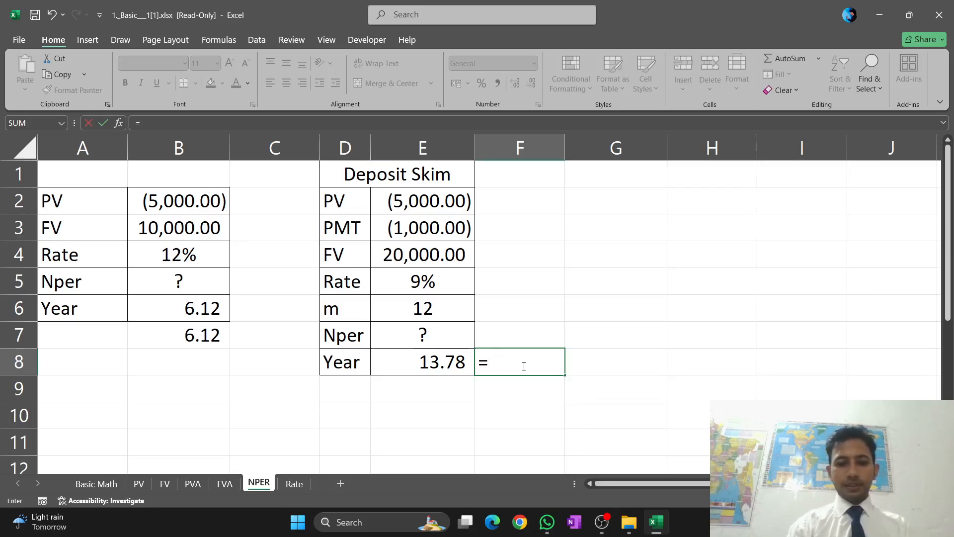
type("n/")
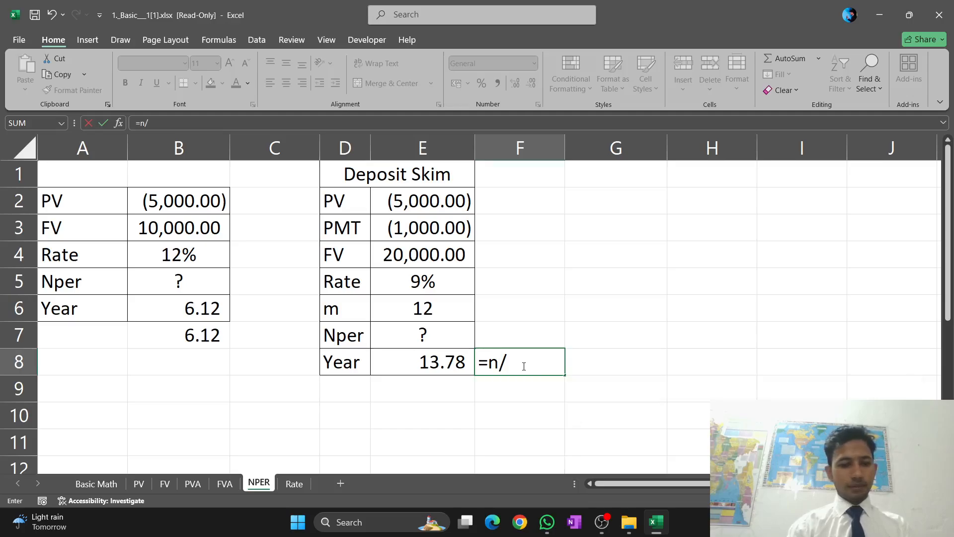
type("n")
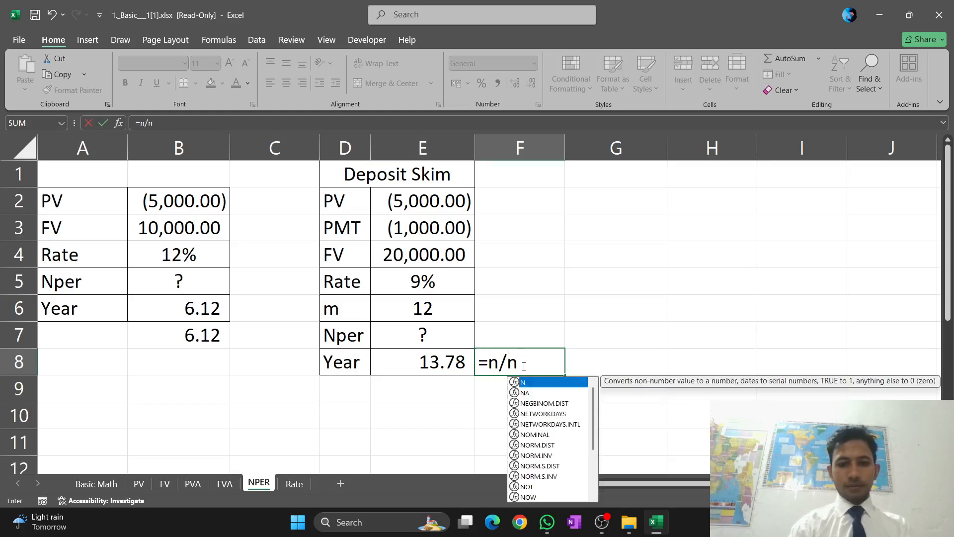
key("BackSpace")
key("BackSpace")
key("BackSpace")
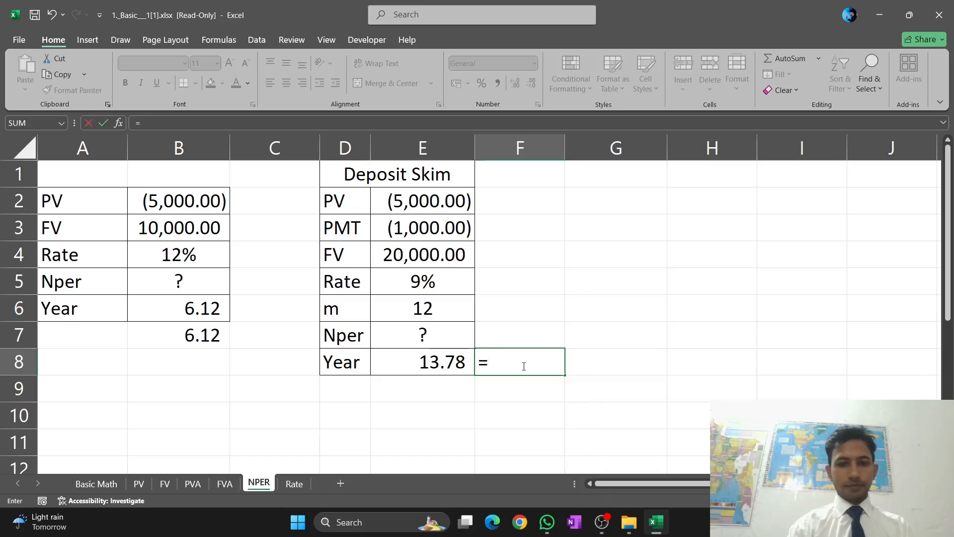
Enter the NPER function in F8 with E5/E6 as its periodic rate
type("N")
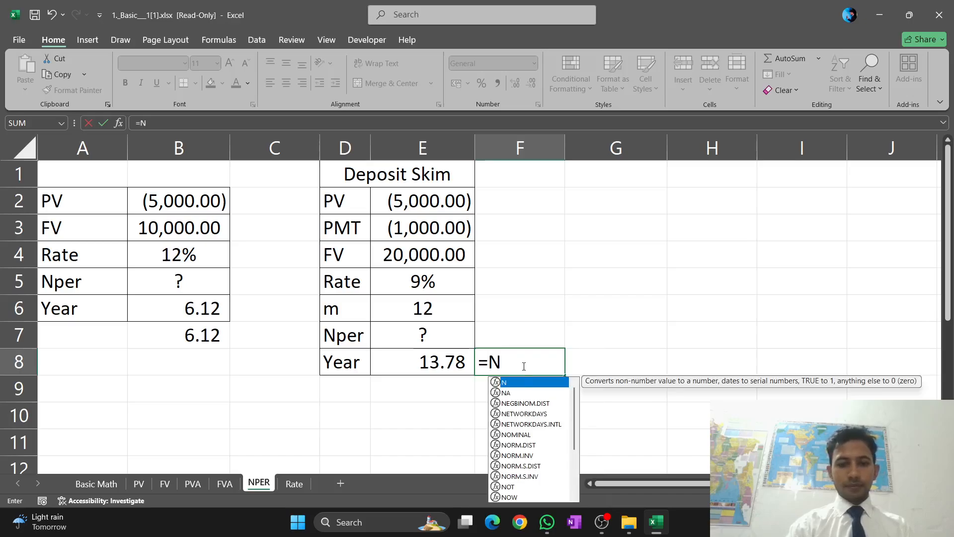
type("P")
key("Tab")
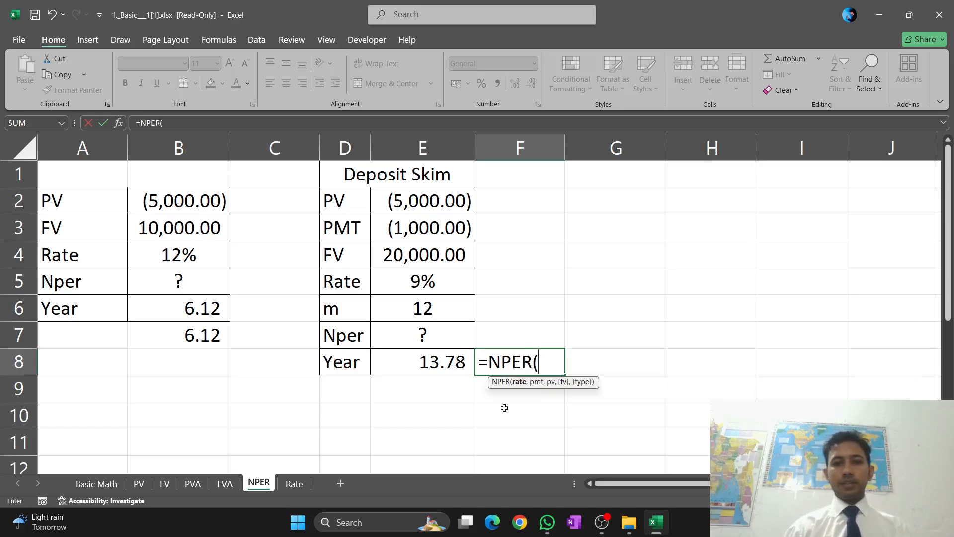
left_click(451, 279)
type("/")
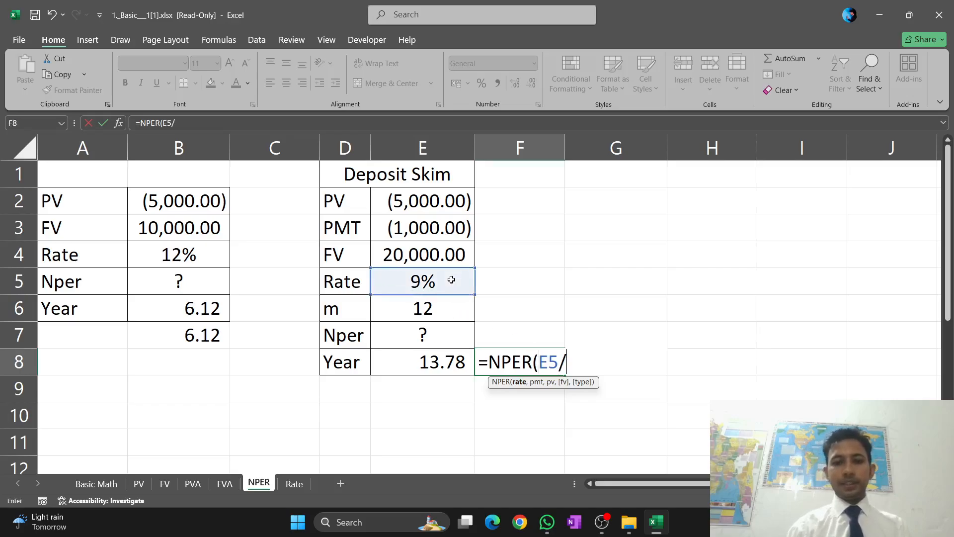
left_click(445, 313)
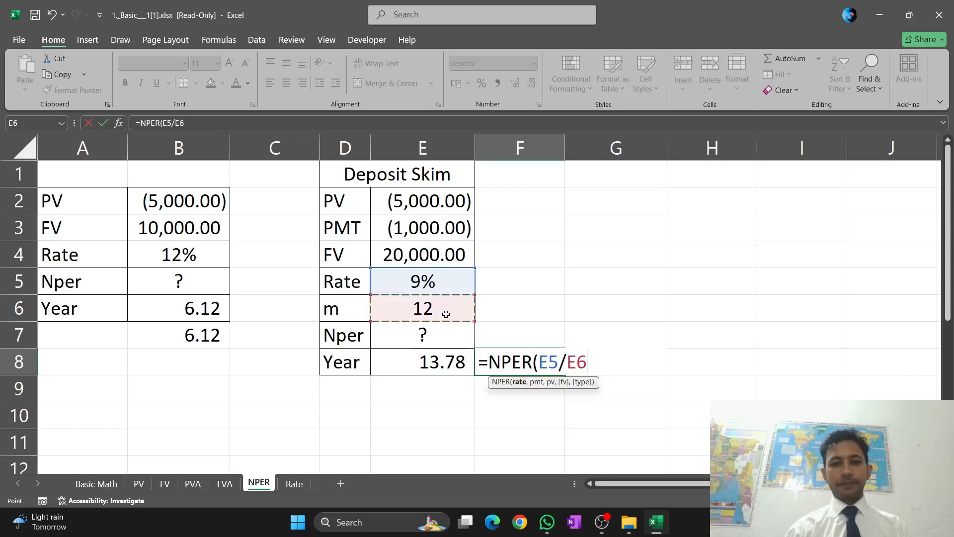
type(",")
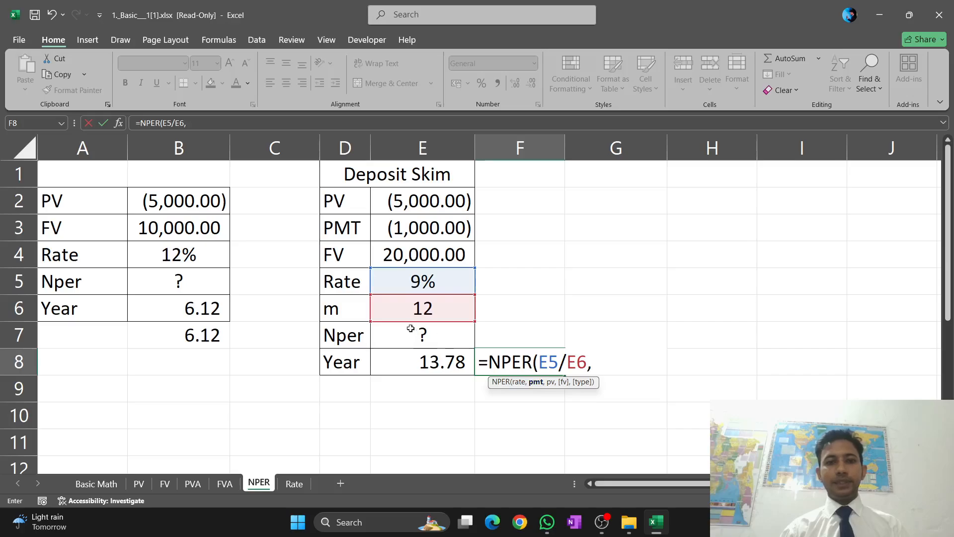
Complete the formula in F8 as =NPER(E5/E6,E3,E2,E4,0), with end-of-period timing
left_click(424, 227)
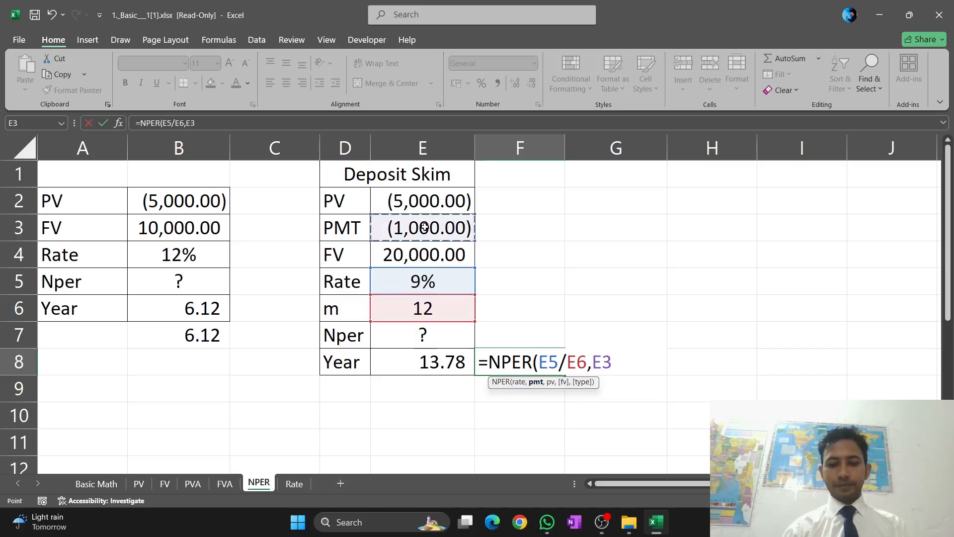
type(",")
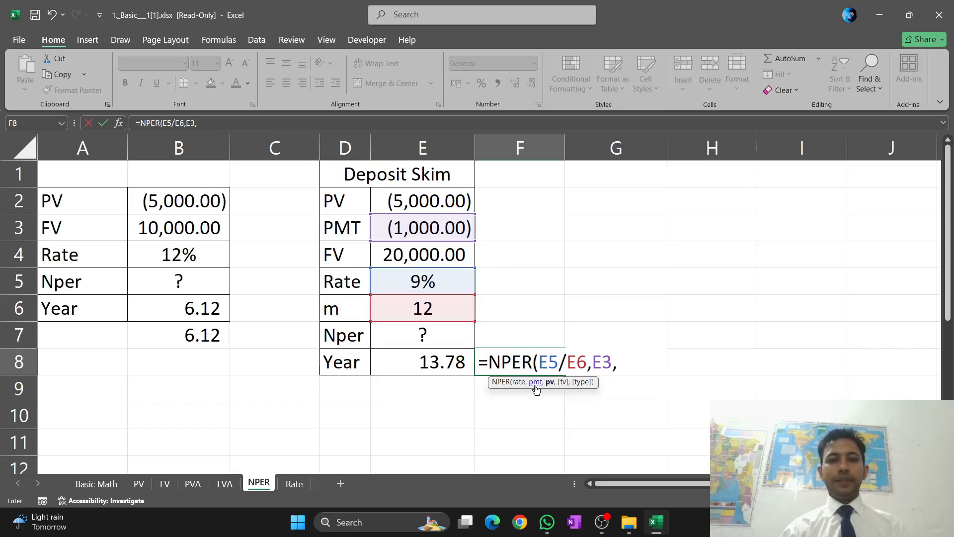
left_click(445, 208)
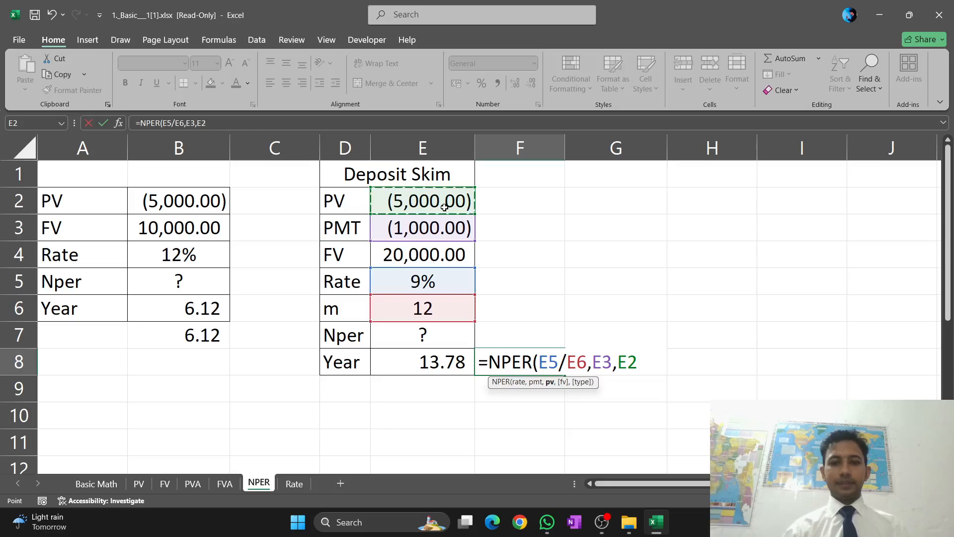
type(",")
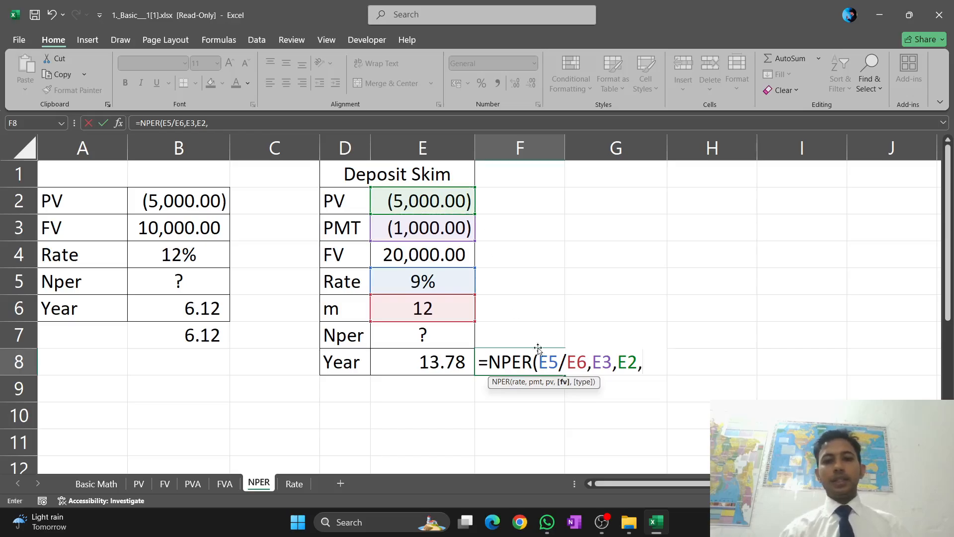
left_click(434, 263)
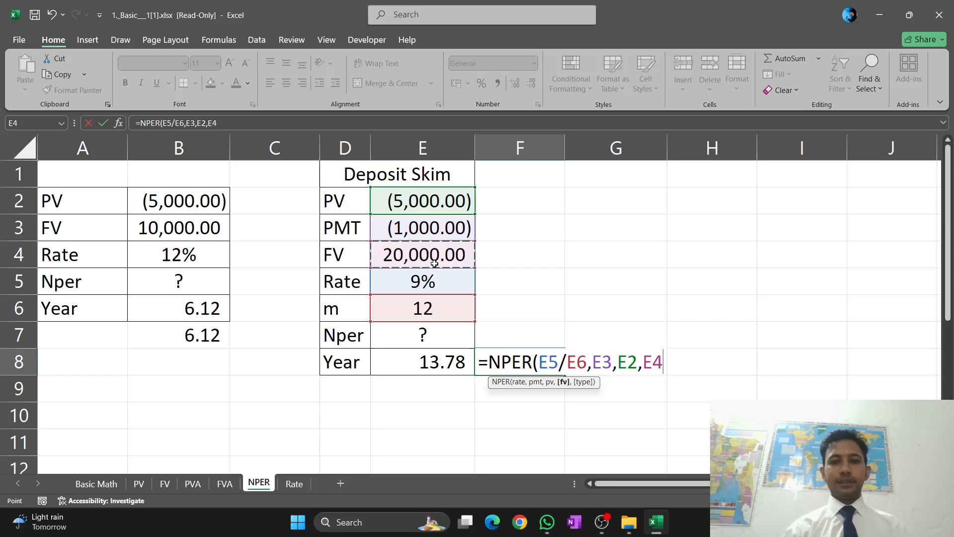
type(",")
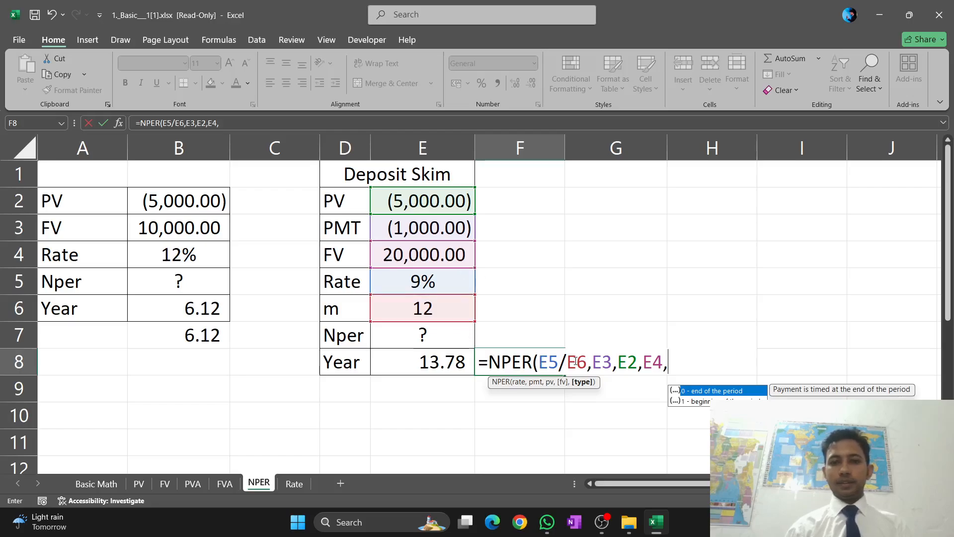
type("0")
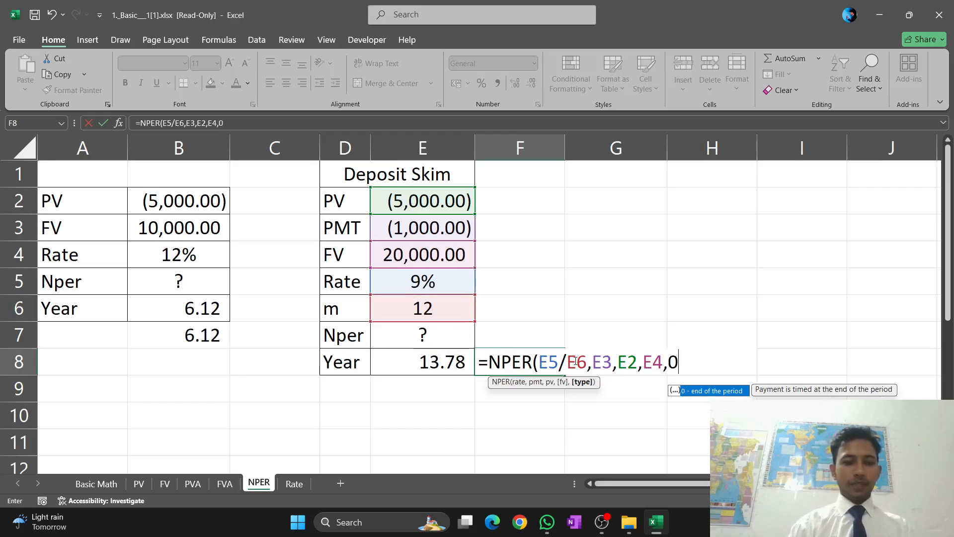
type(")")
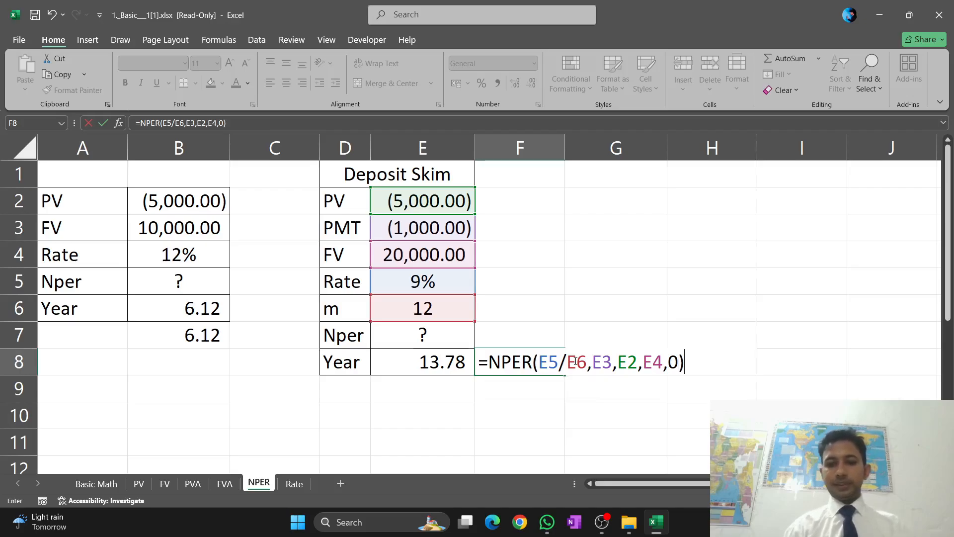
key("Return")
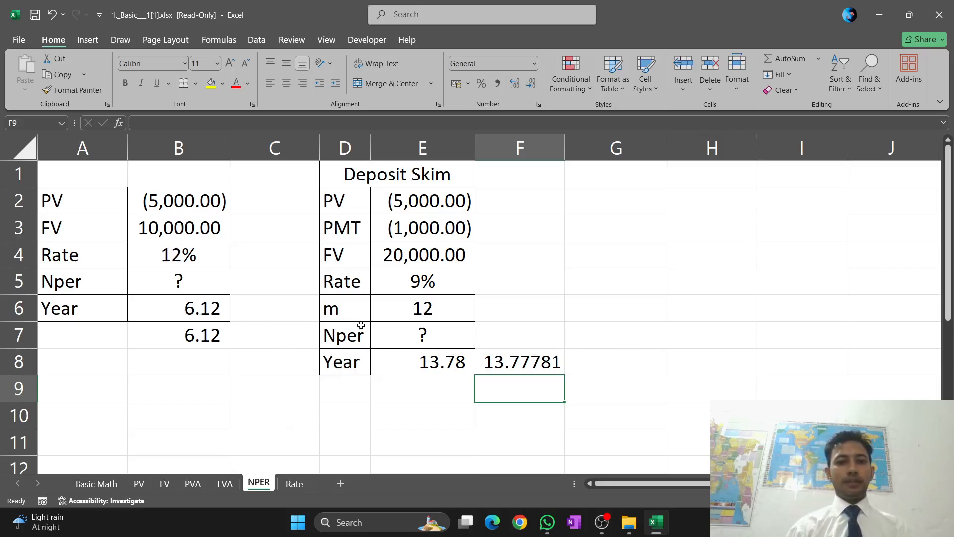
On the Rate sheet, start a RATE formula in C7 using the Year value in B5 as the number of periods
left_click(294, 484)
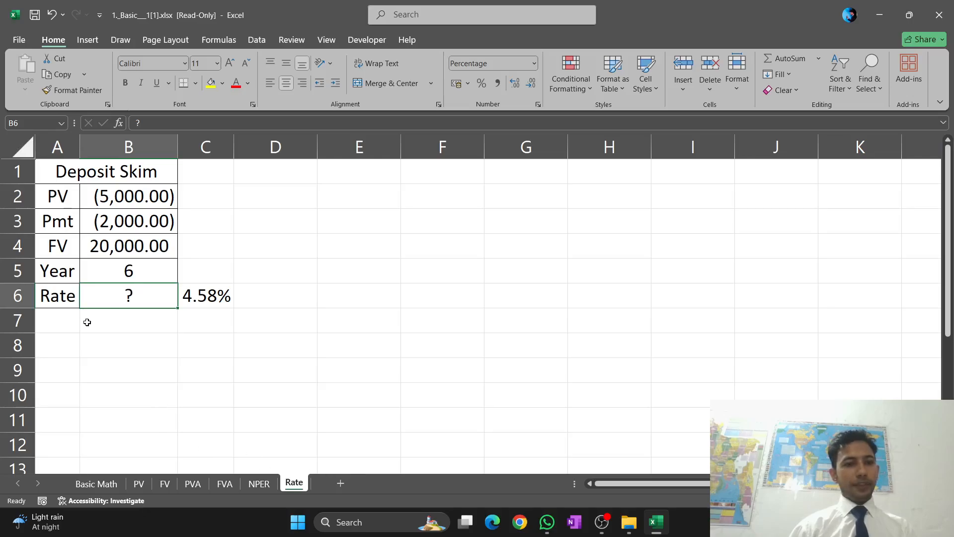
left_click(203, 329)
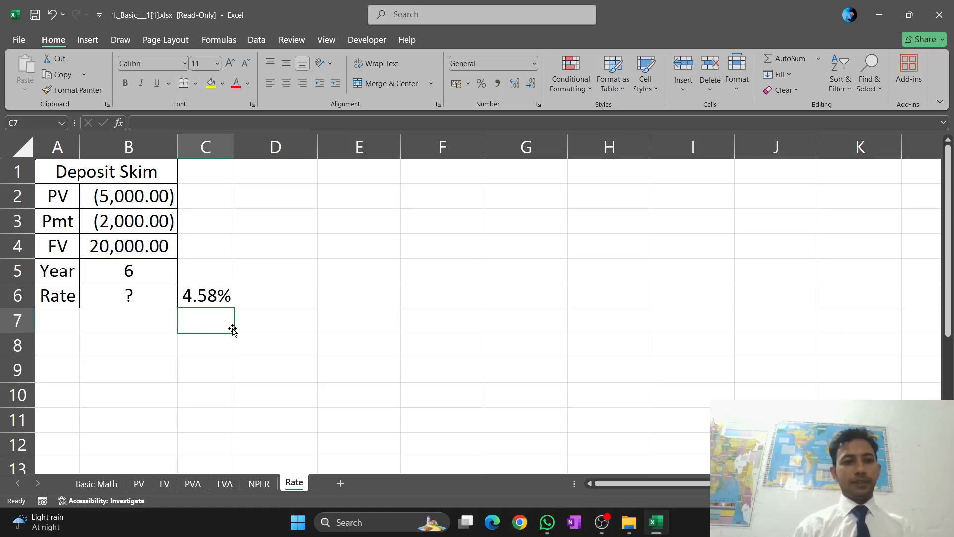
type("=")
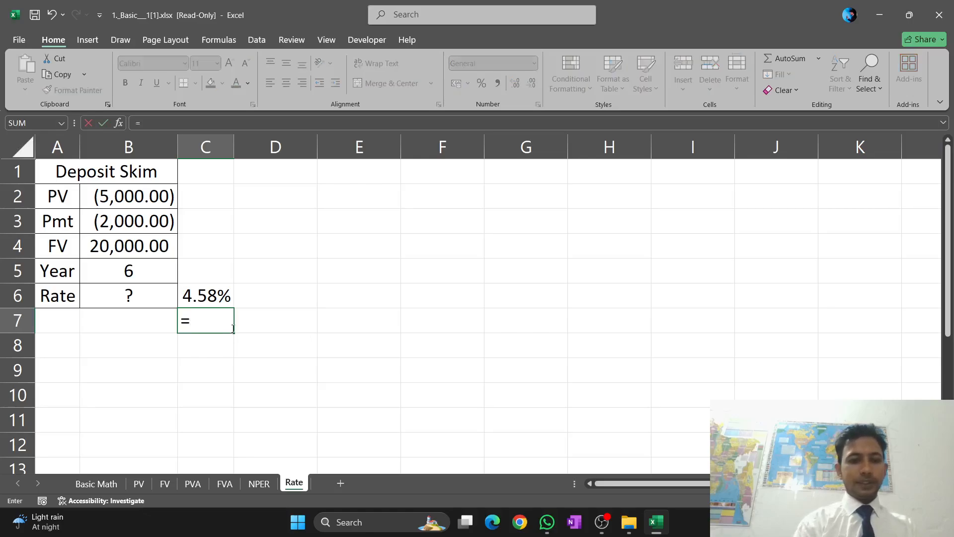
type("RA")
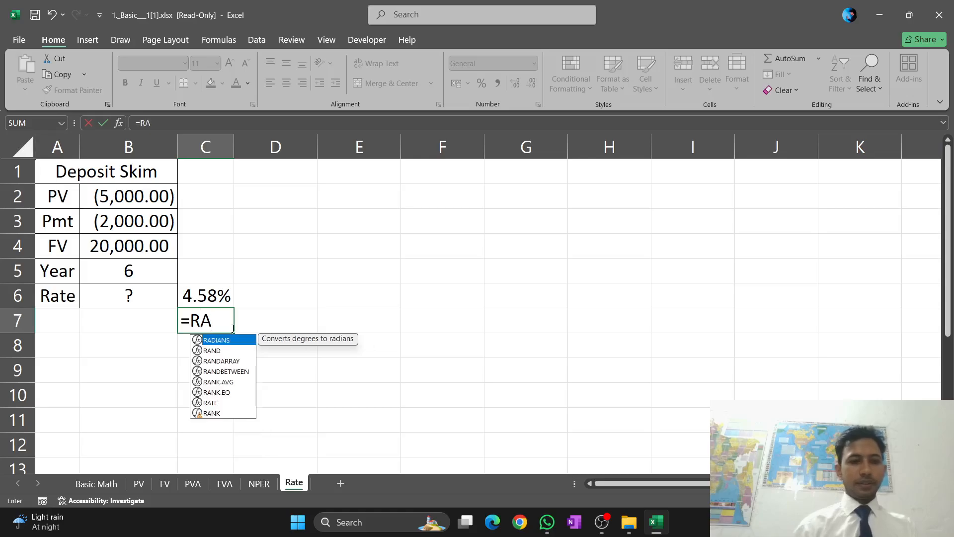
type("T")
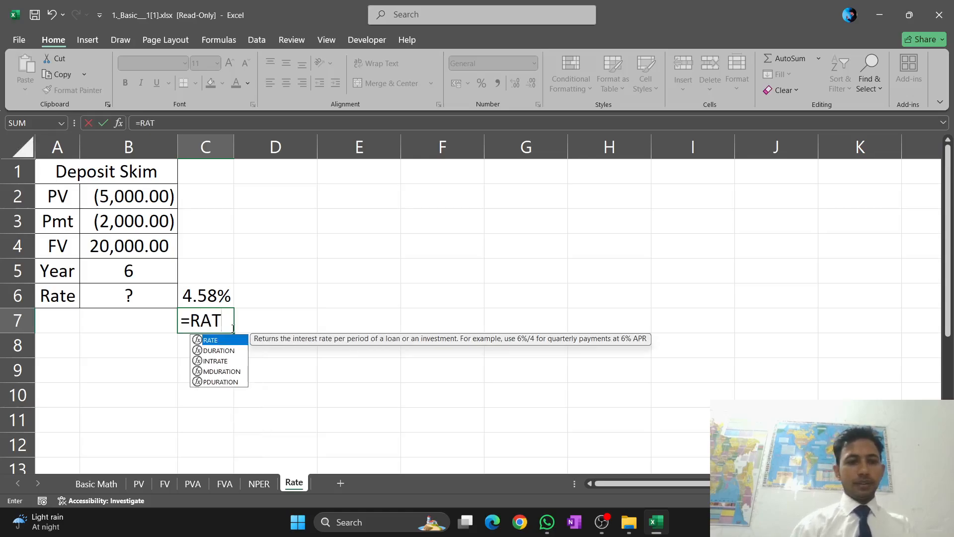
key("Tab")
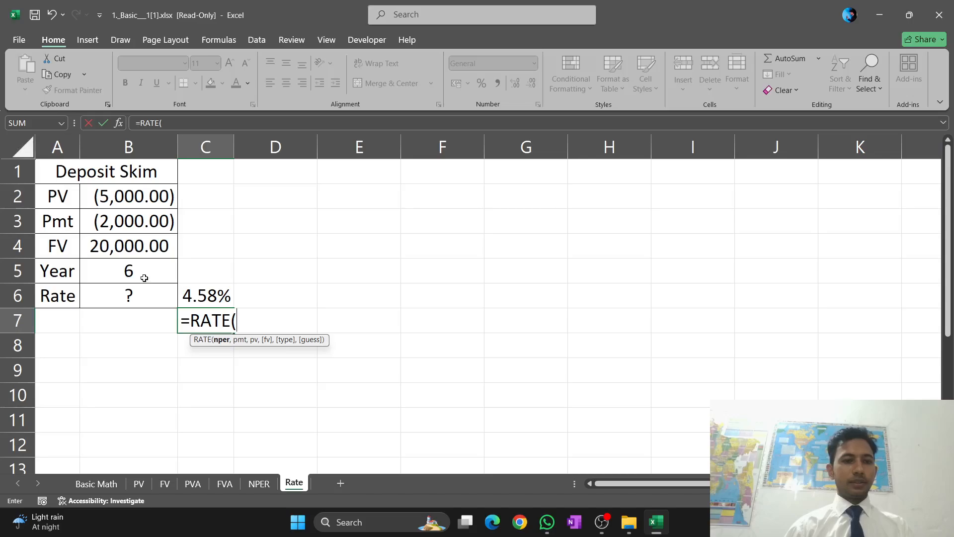
left_click(128, 273)
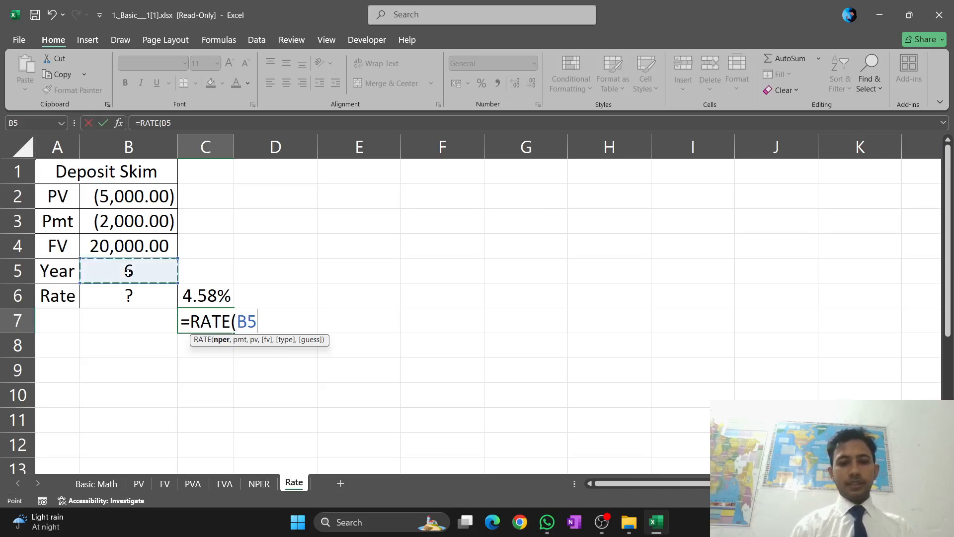
type(",")
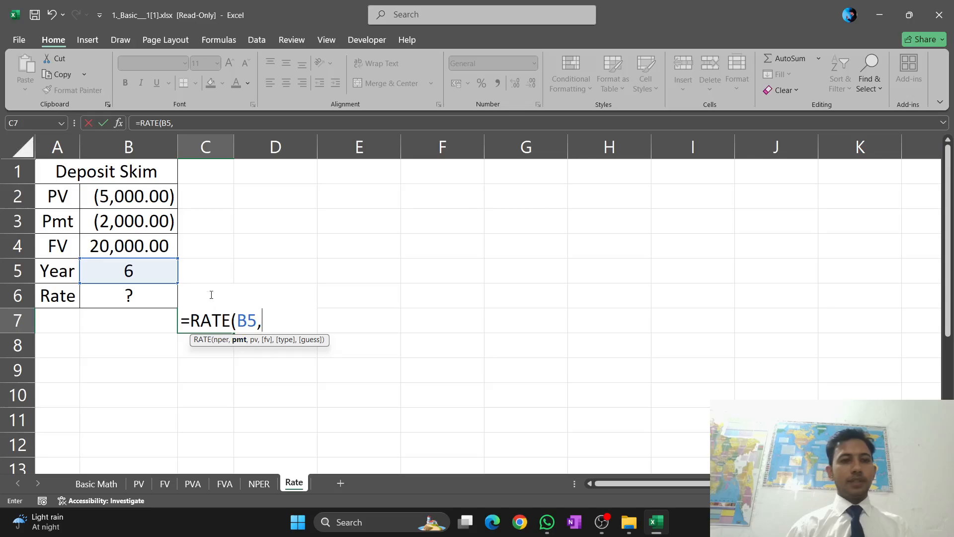
Complete the formula in C7 as =RATE(B5,B3,B2,B4,0,0), with end-of-period timing and a guess of 0
left_click(148, 221)
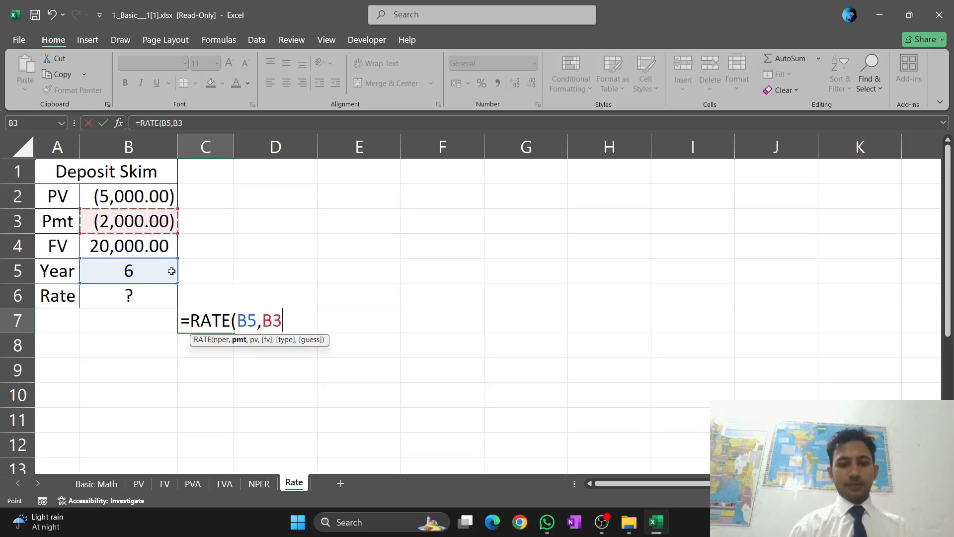
type(",")
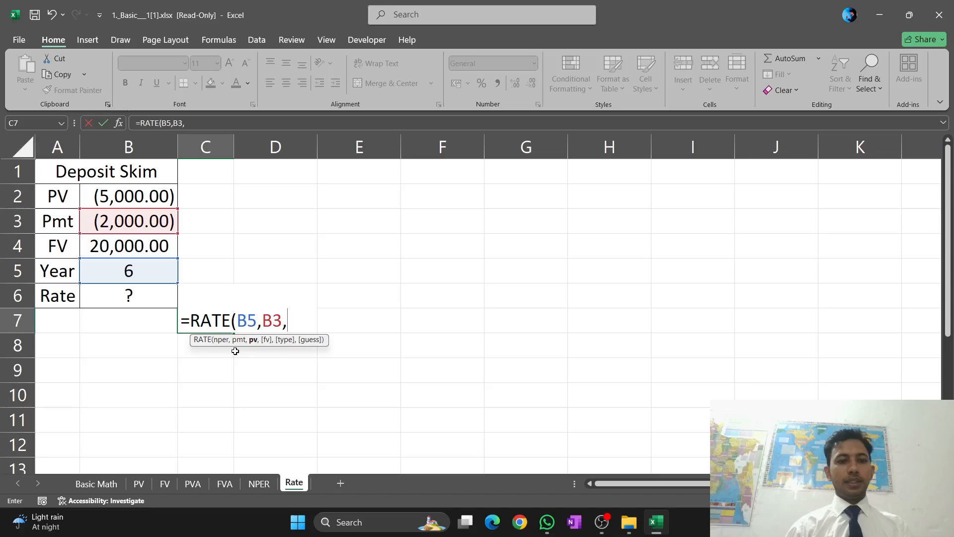
left_click(147, 199)
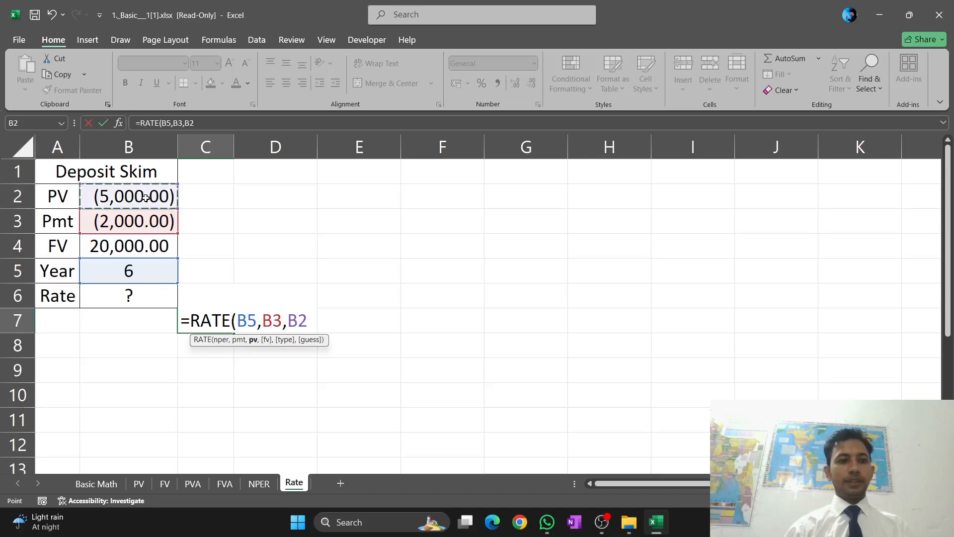
type(",")
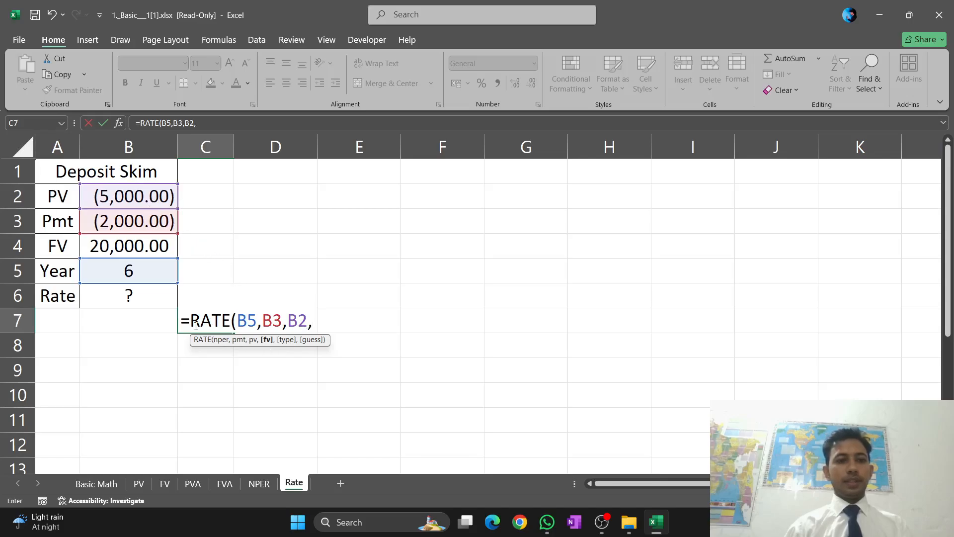
left_click(140, 249)
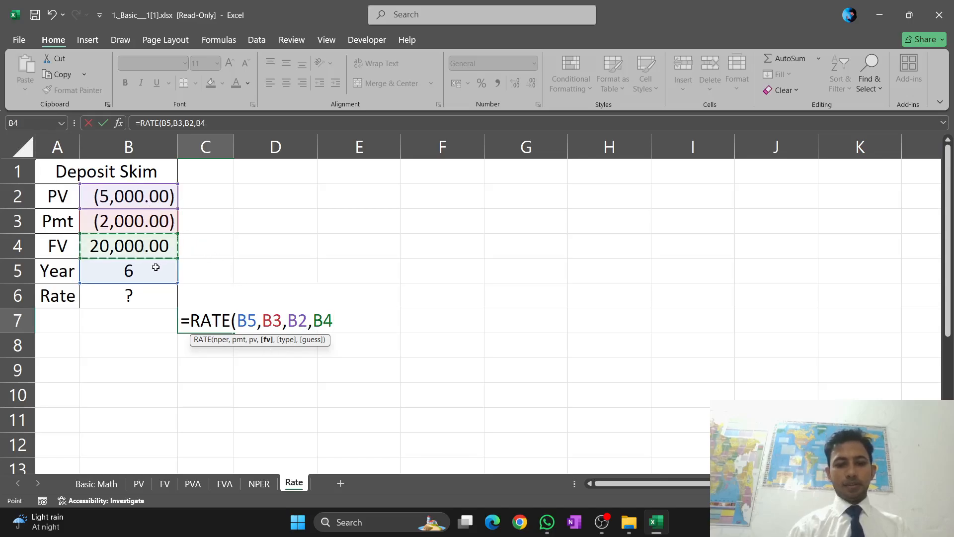
type(",")
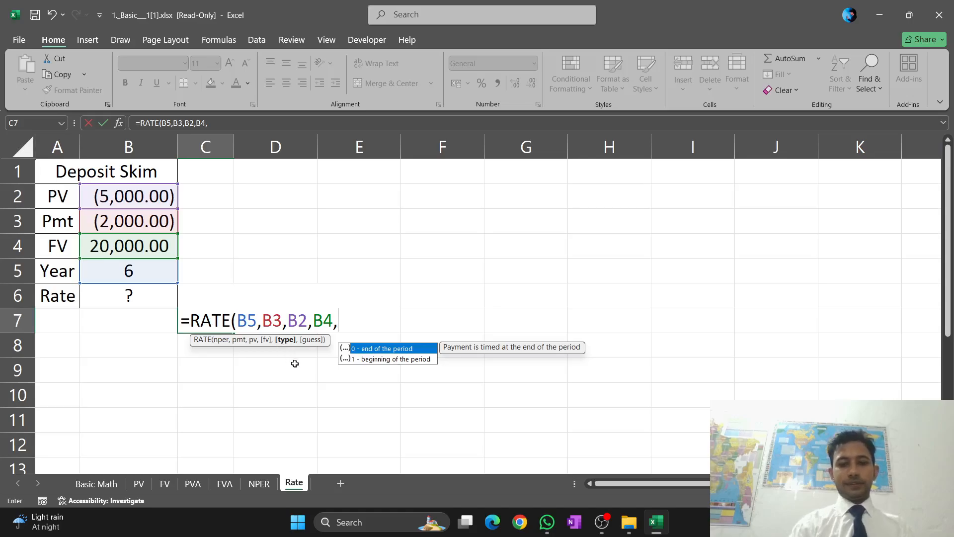
type("0")
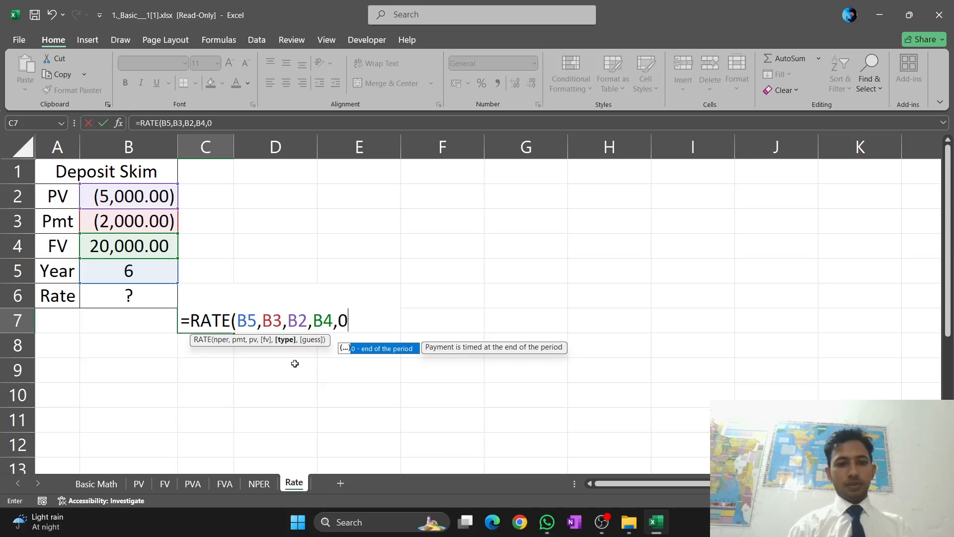
type(",0")
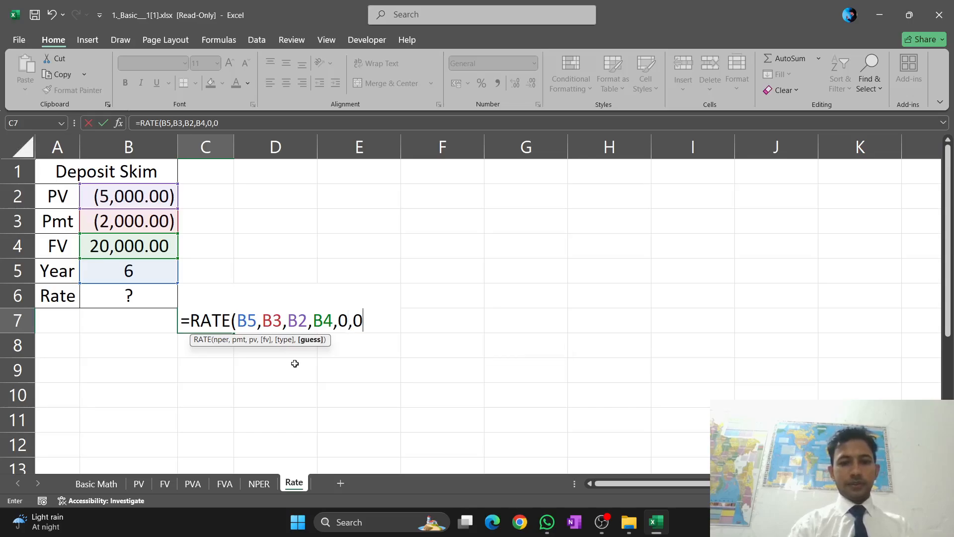
type(")")
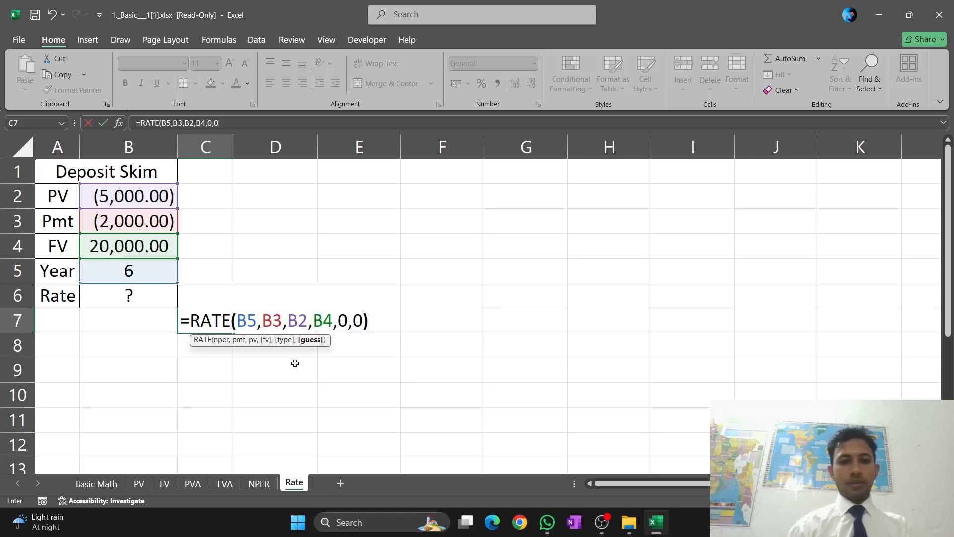
key("Return")
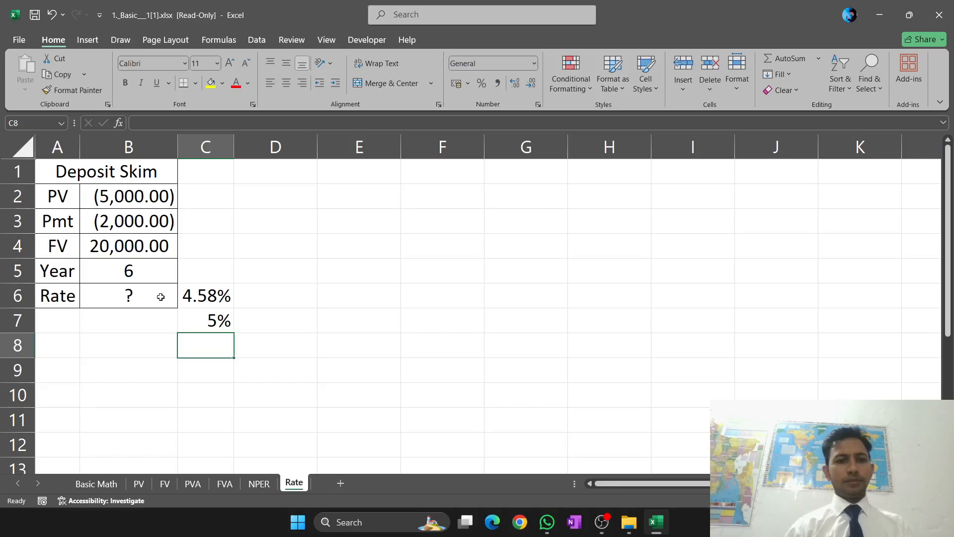
Check the RATE formula in C6 and remove the guess value 0 from the formula in C7
left_click(203, 297)
double_click(201, 297)
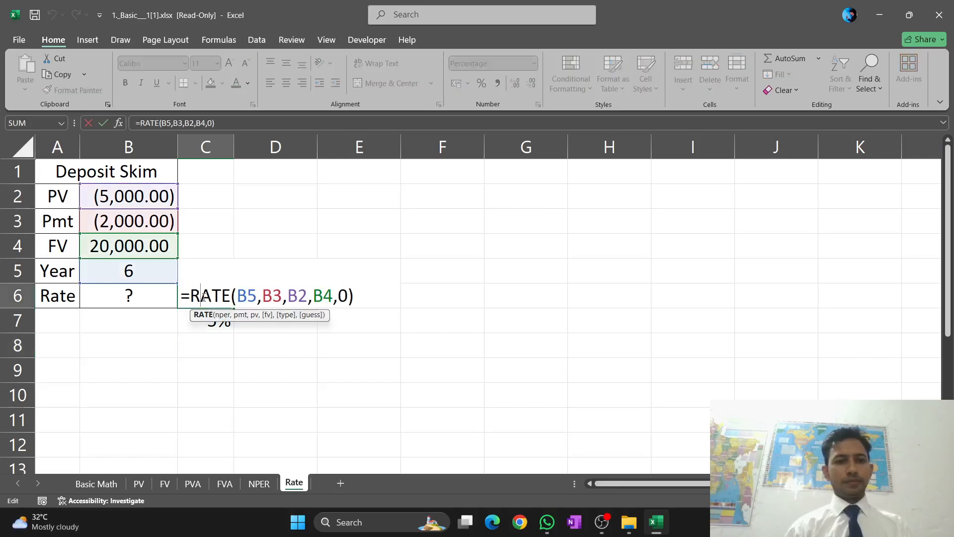
double_click(208, 324)
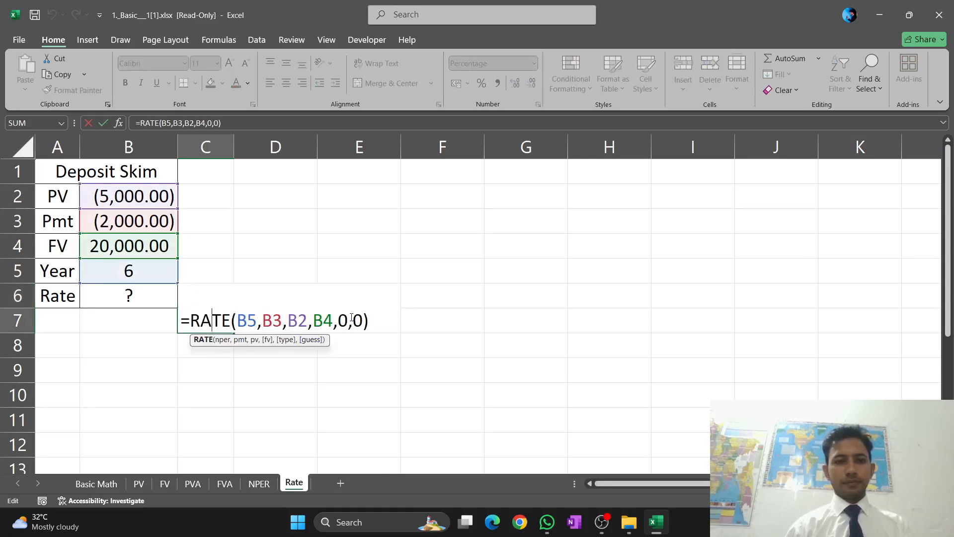
key("BackSpace")
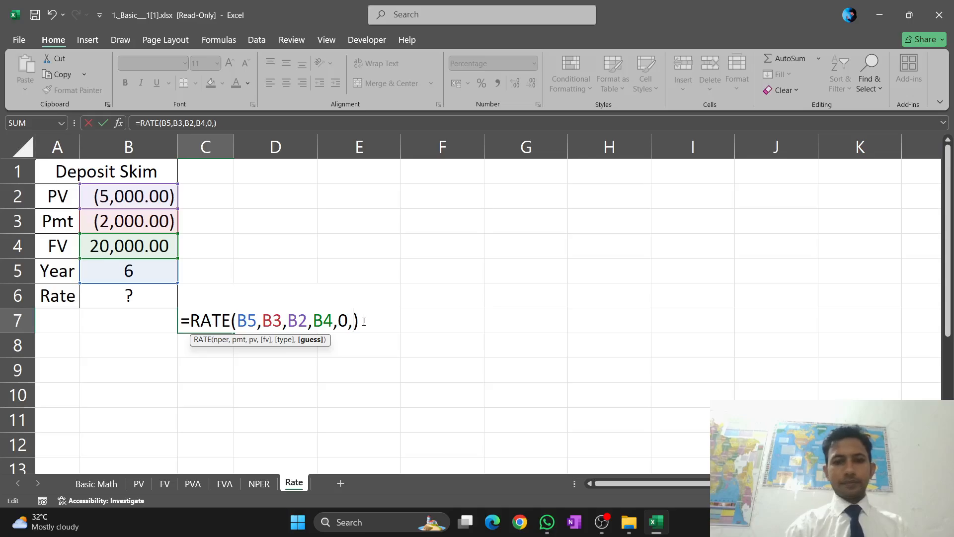
key("Return")
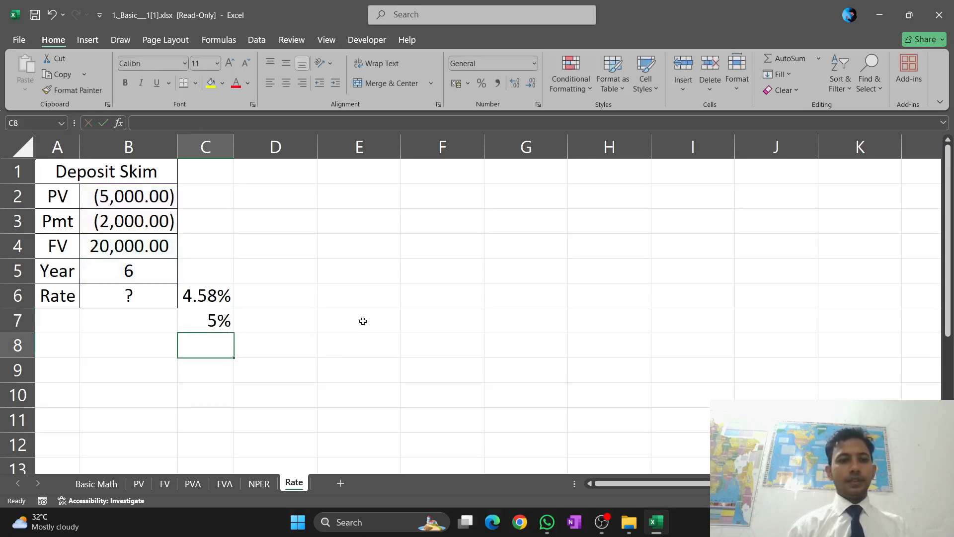
Compare the RATE formulas in C6 and C7, and erase the whole formula from C7
left_click(218, 324)
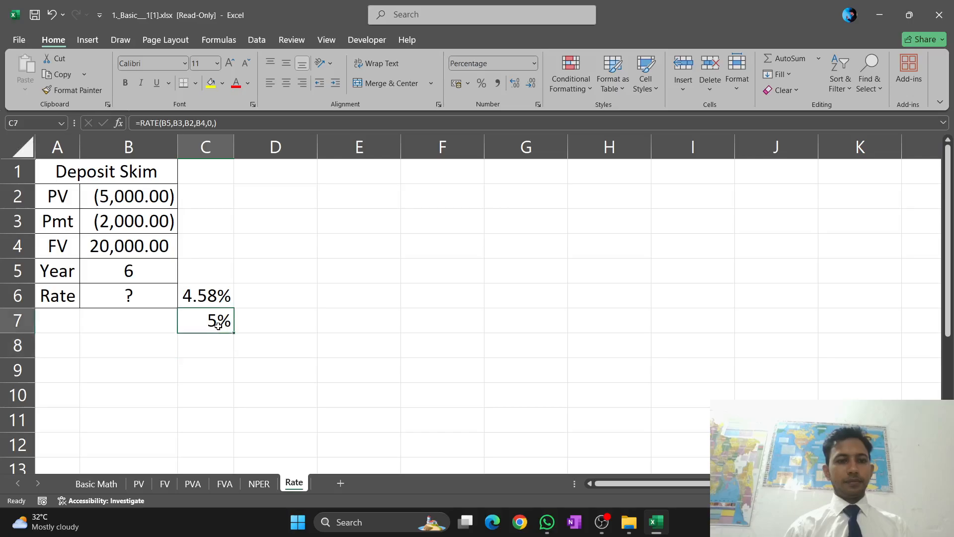
double_click(216, 297)
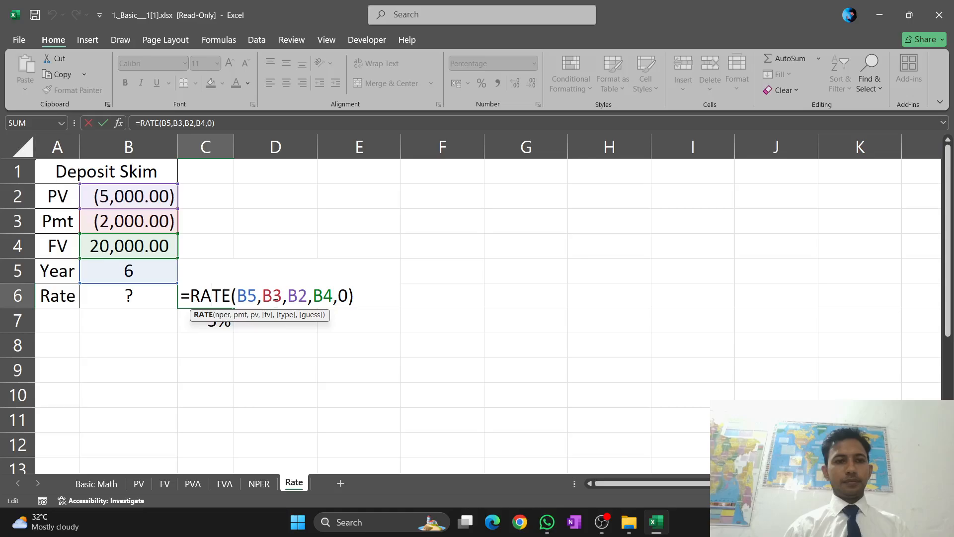
double_click(216, 326)
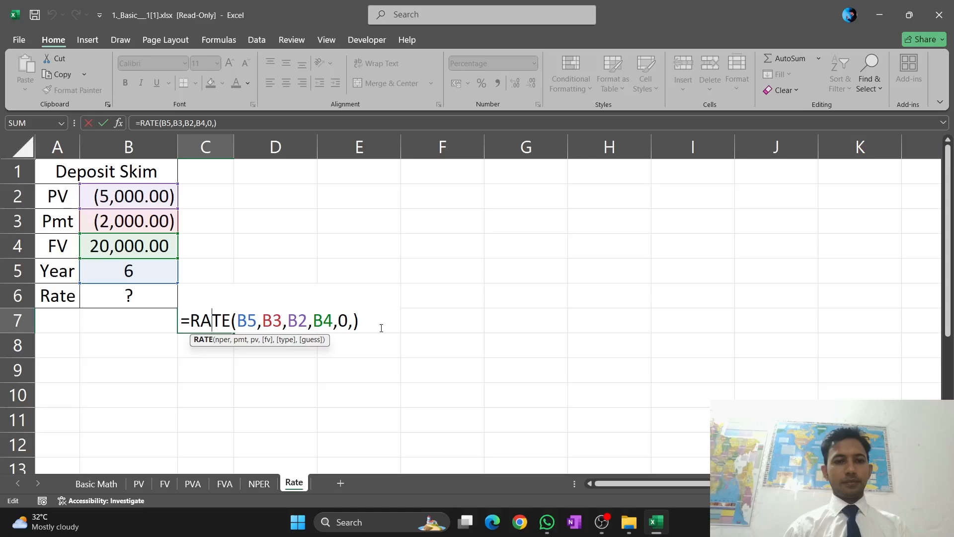
left_click(355, 323)
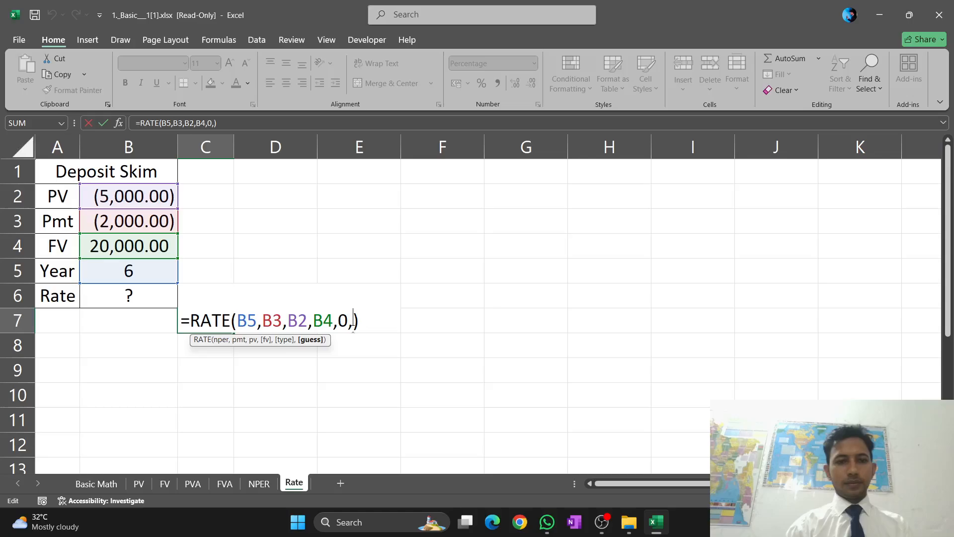
key("BackSpace")
key("BackSpace")
key("BackSpace")
key("BackSpace")
key("BackSpace")
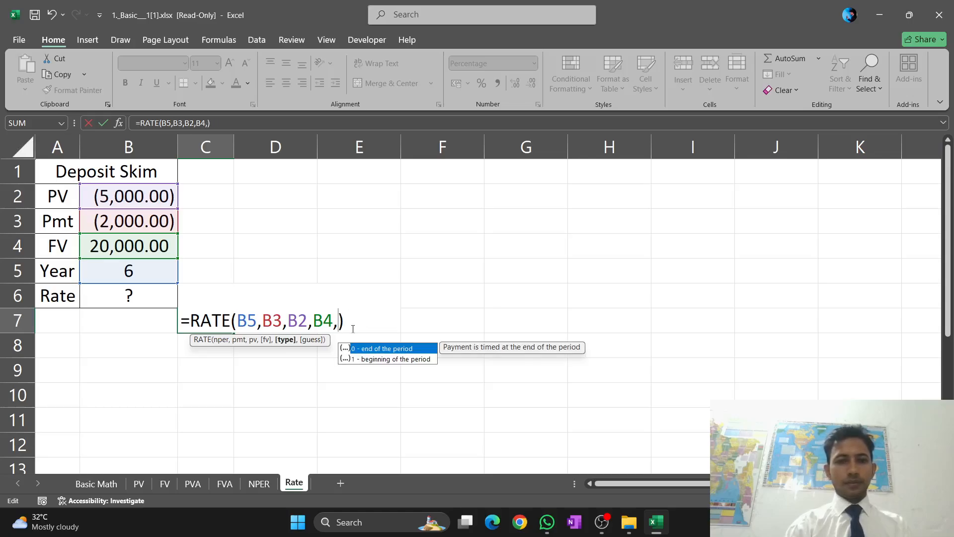
key("BackSpace")
key("BackSpace")
key("BackSpace")
key("BackSpace")
key("BackSpace")
key("BackSpace")
key("BackSpace")
key("BackSpace")
key("BackSpace")
key("BackSpace")
key("BackSpace")
key("BackSpace")
key("BackSpace")
key("BackSpace")
key("BackSpace")
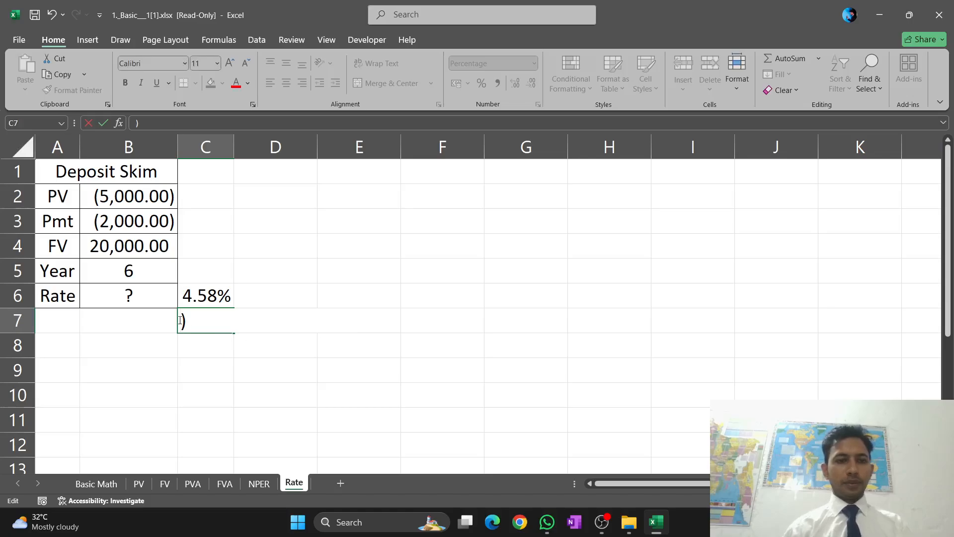
key("Delete")
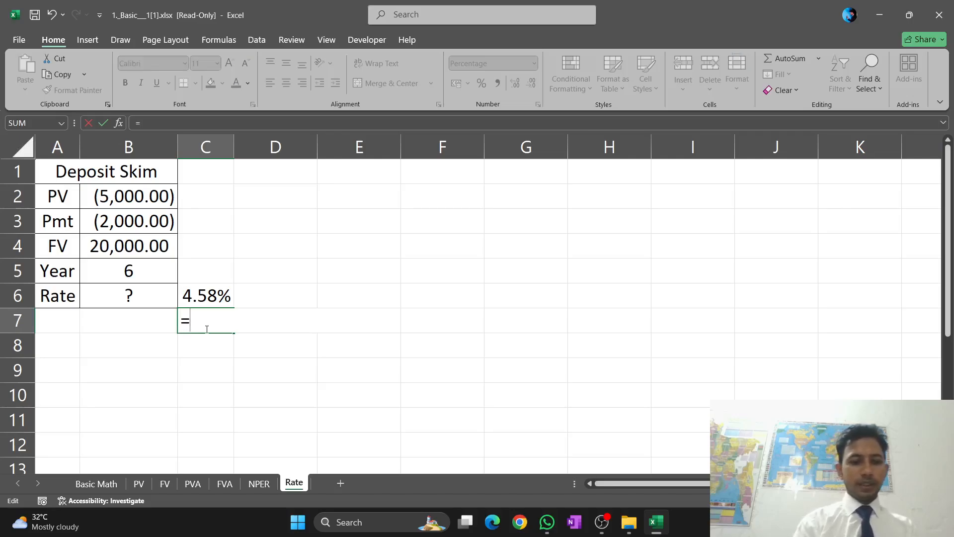
Start a new RATE formula in C7 with the Year value in B5 as the number of periods
type("RA")
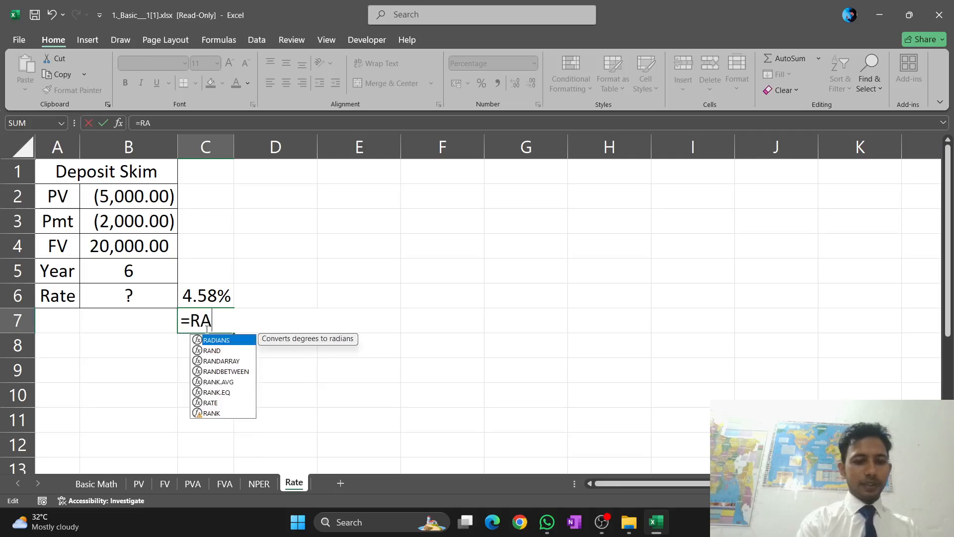
type("TE")
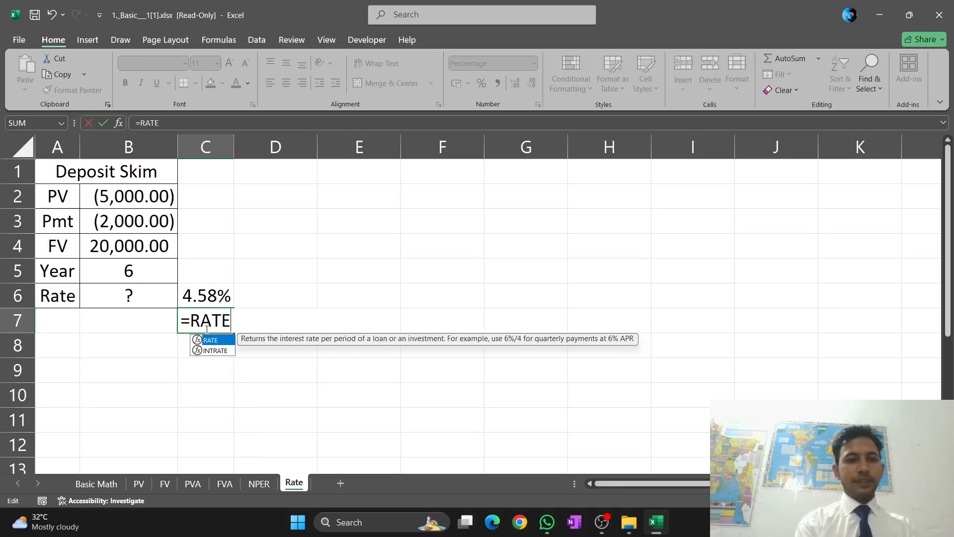
type("(")
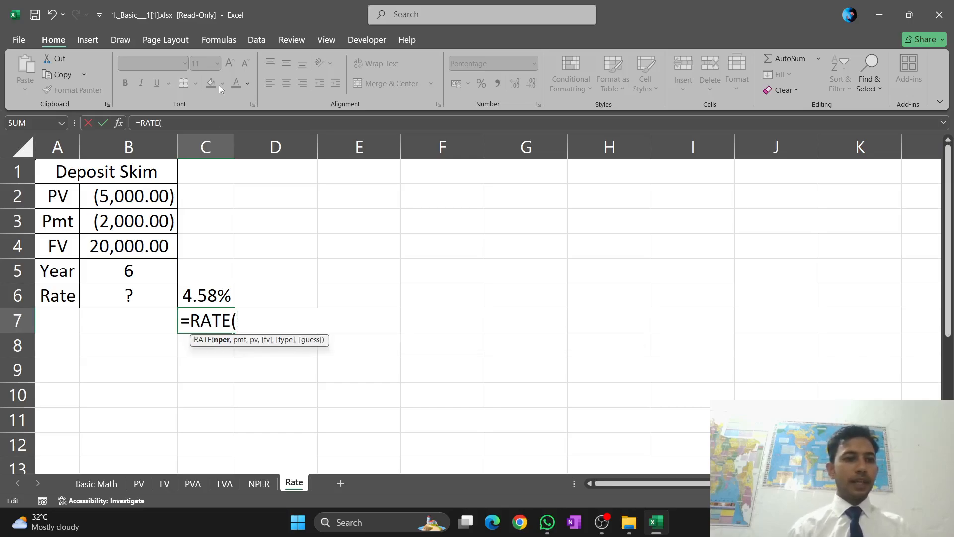
left_click(154, 271)
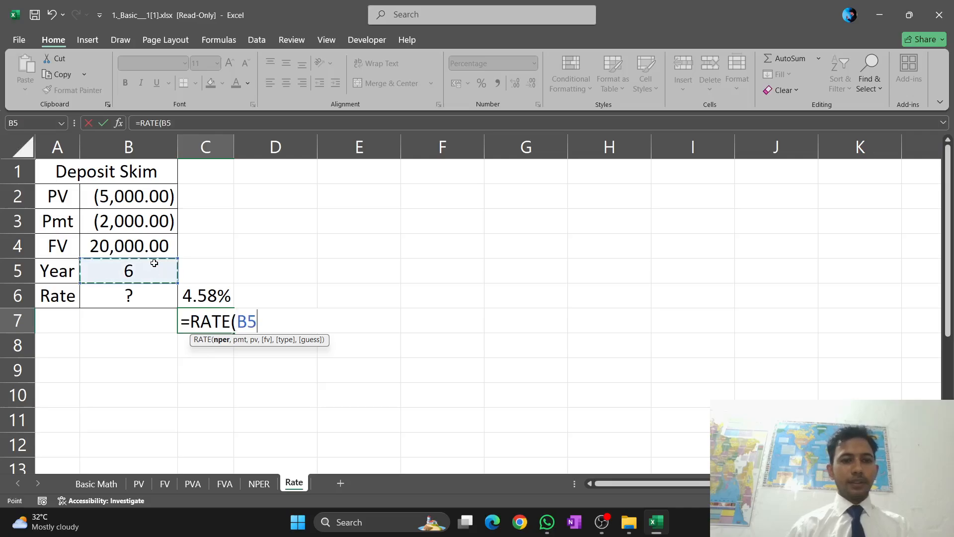
type(",")
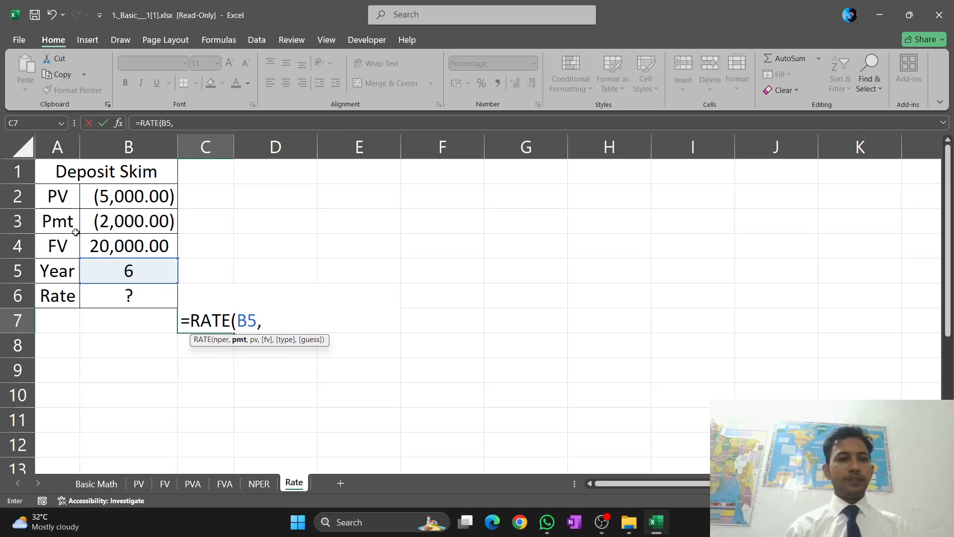
Complete the formula in C7 as =RATE(B5,B3,B2,B4,0), with end-of-period timing and no guess argument
left_click(130, 217)
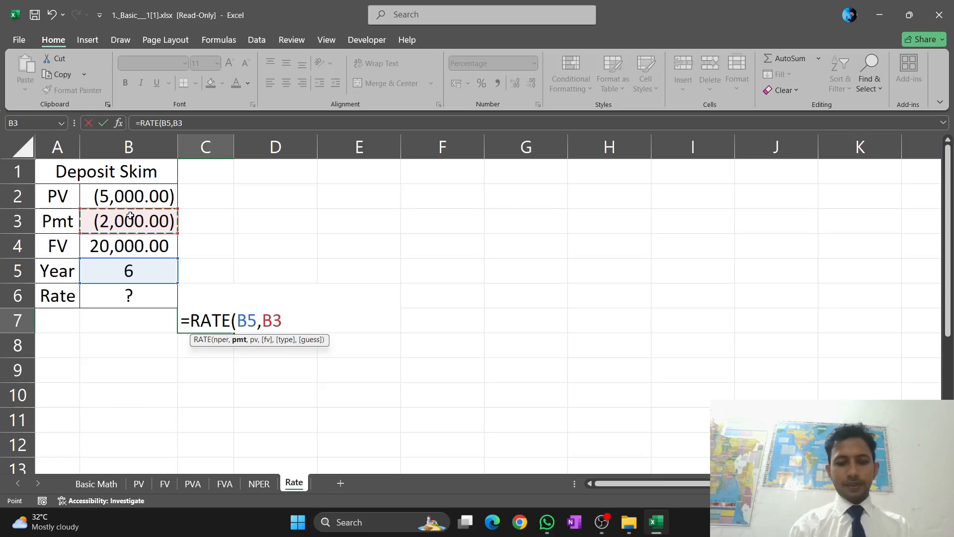
type(",")
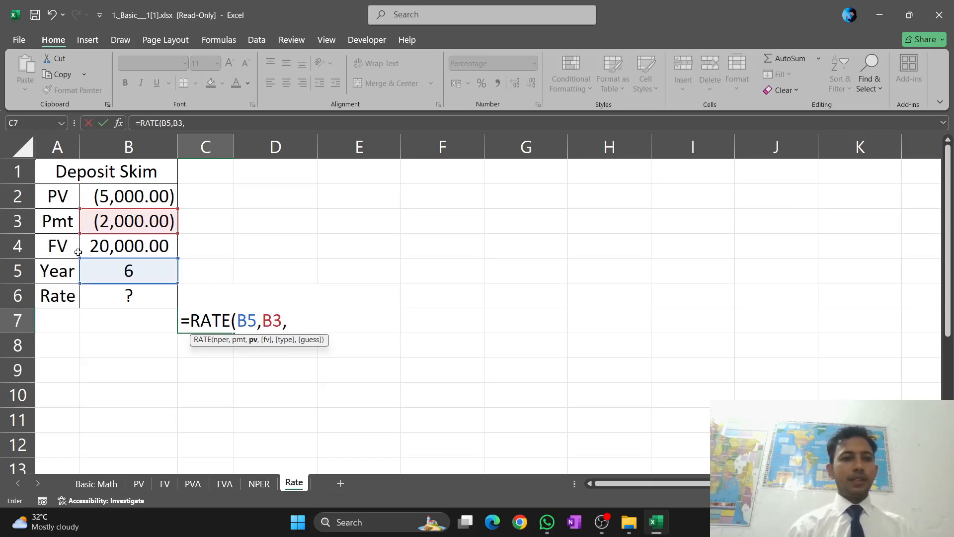
left_click(97, 196)
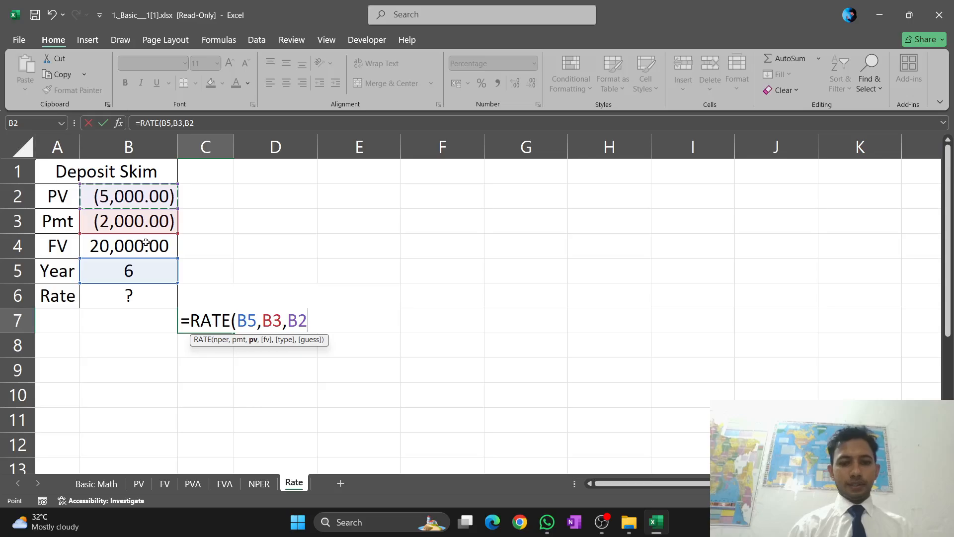
type(",")
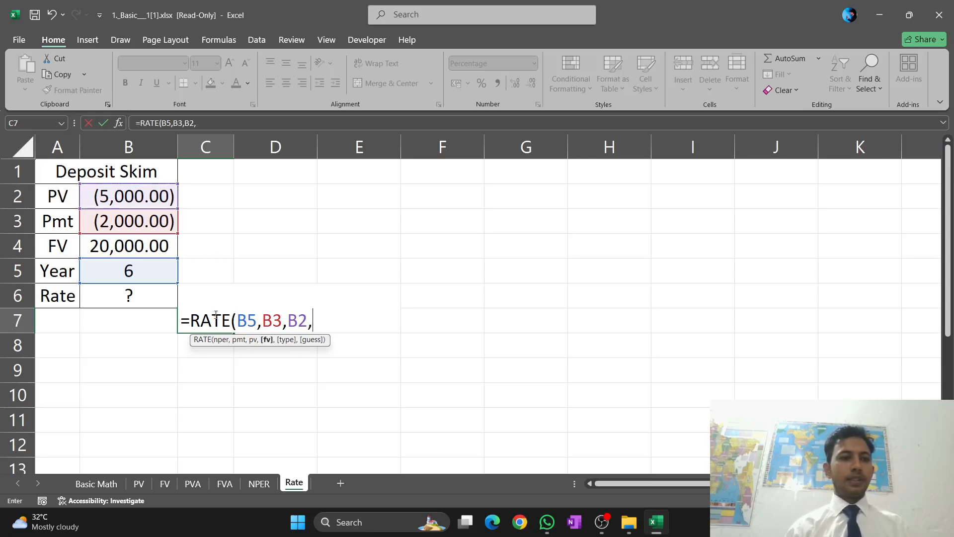
left_click(126, 246)
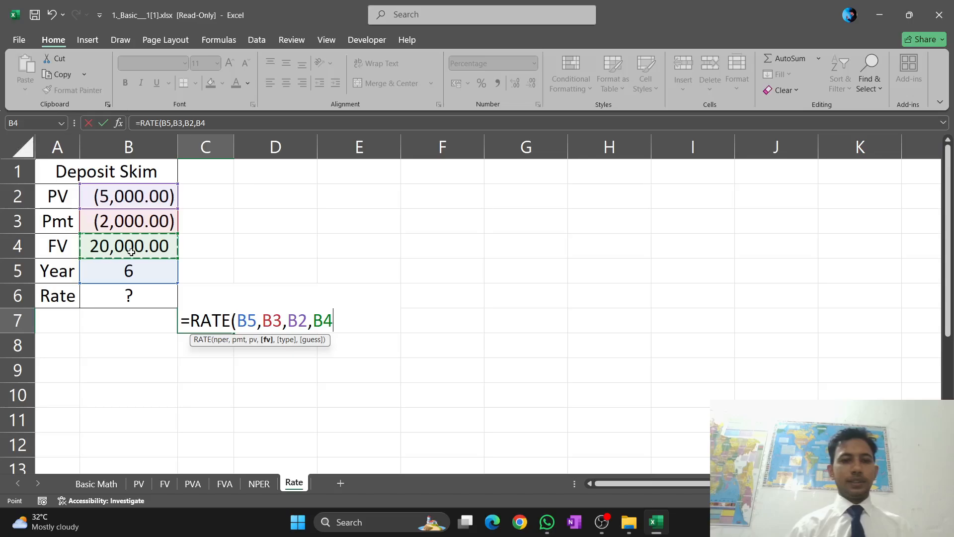
type(",0")
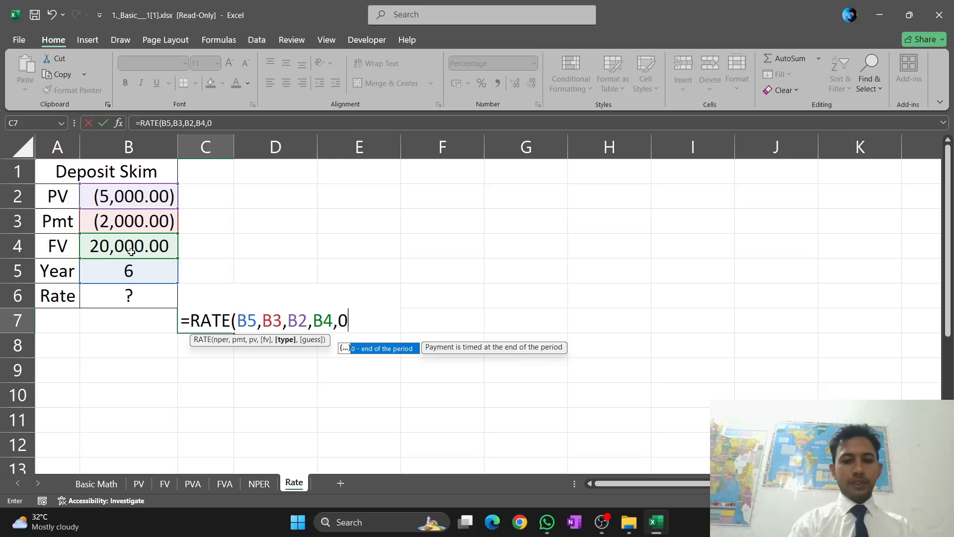
type(")")
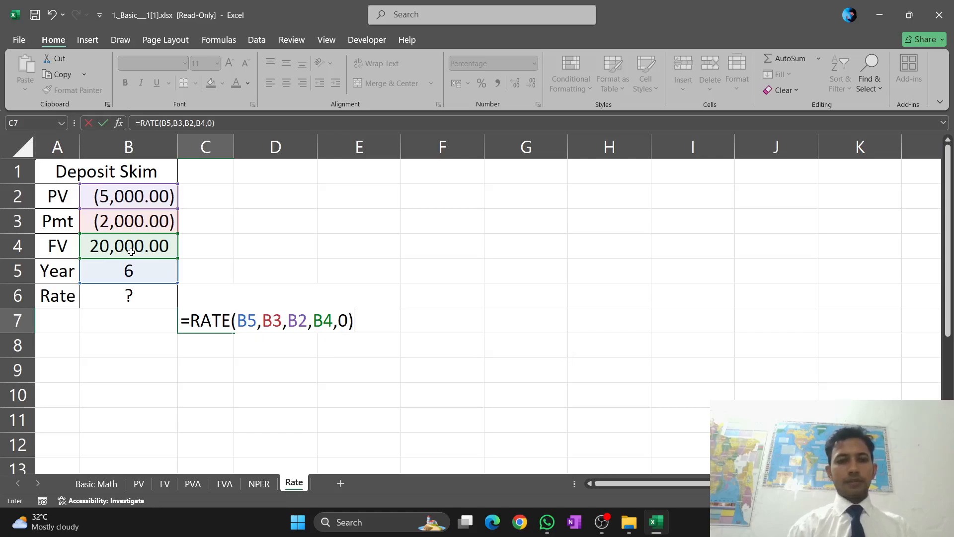
key("Return")
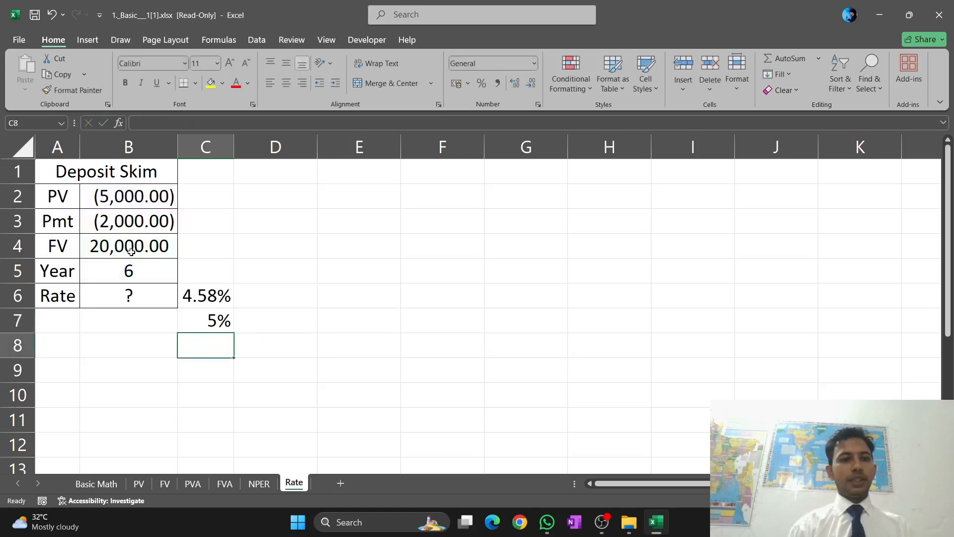
Examine the RATE formulas in C6 and C7 to compare their arguments
left_click(211, 289)
double_click(210, 289)
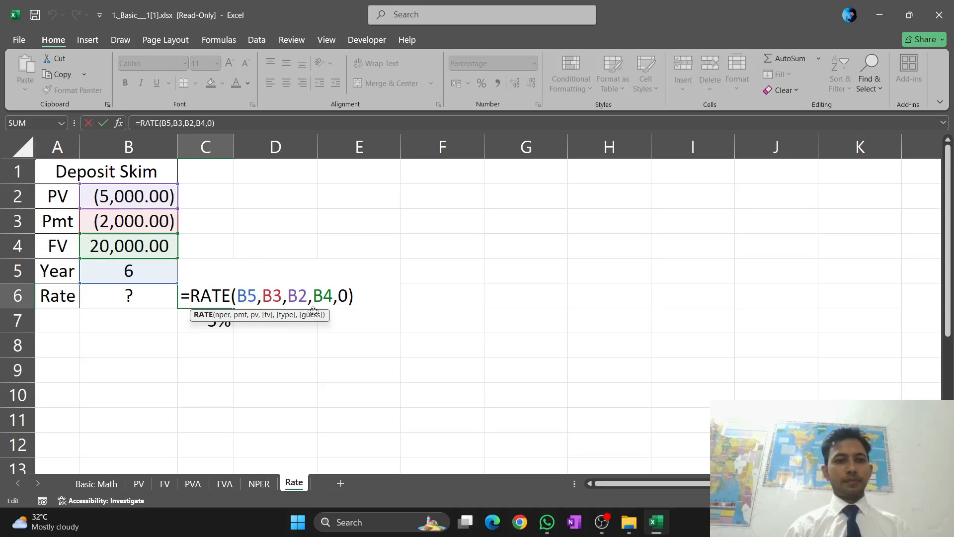
key("Return")
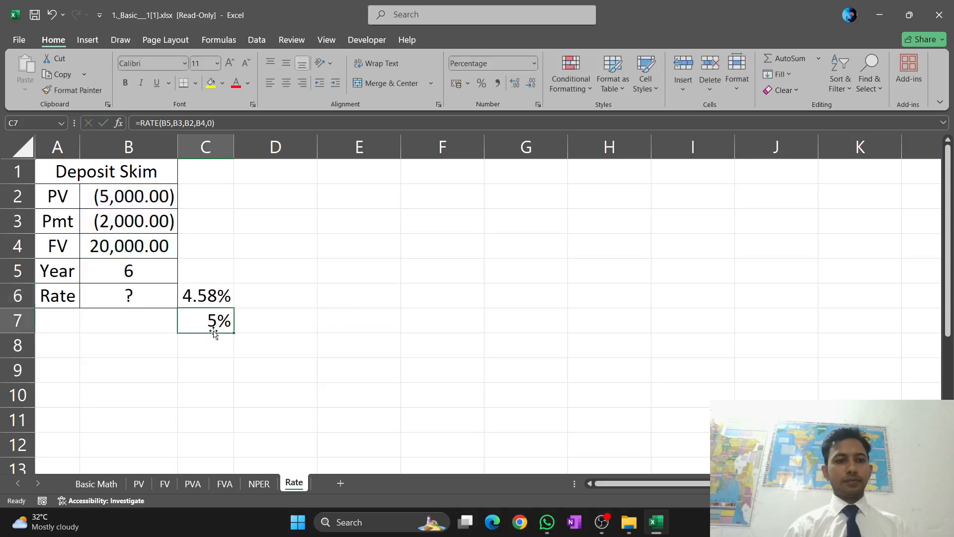
left_click(212, 288)
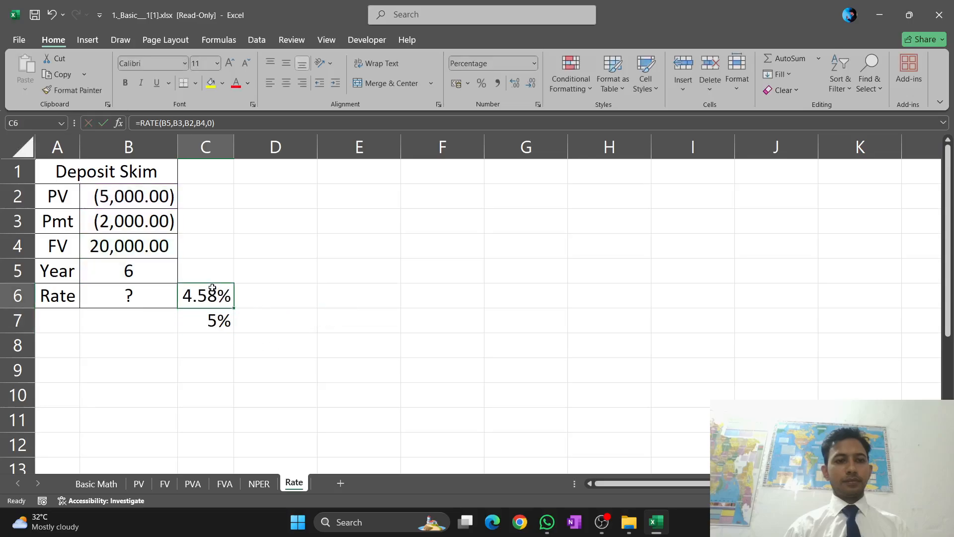
left_click(229, 329)
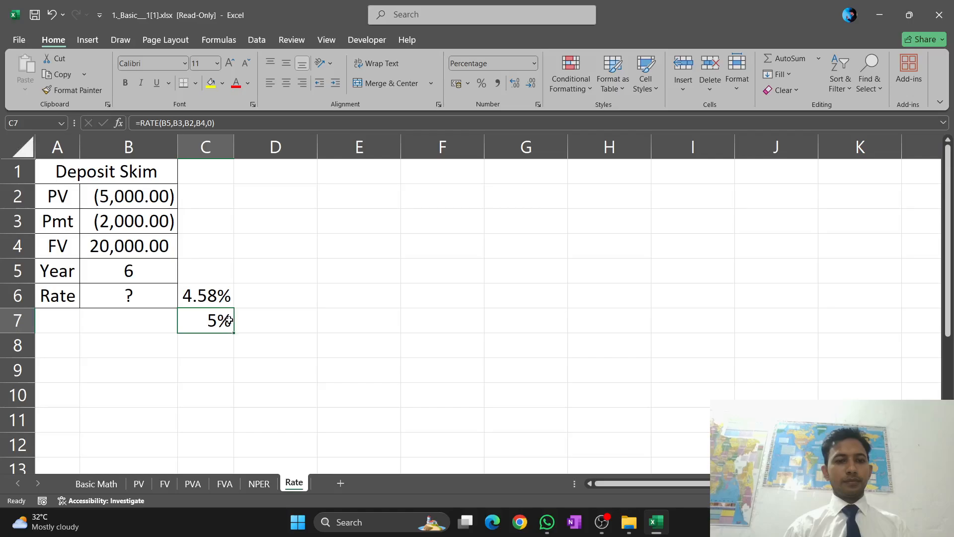
double_click(229, 320)
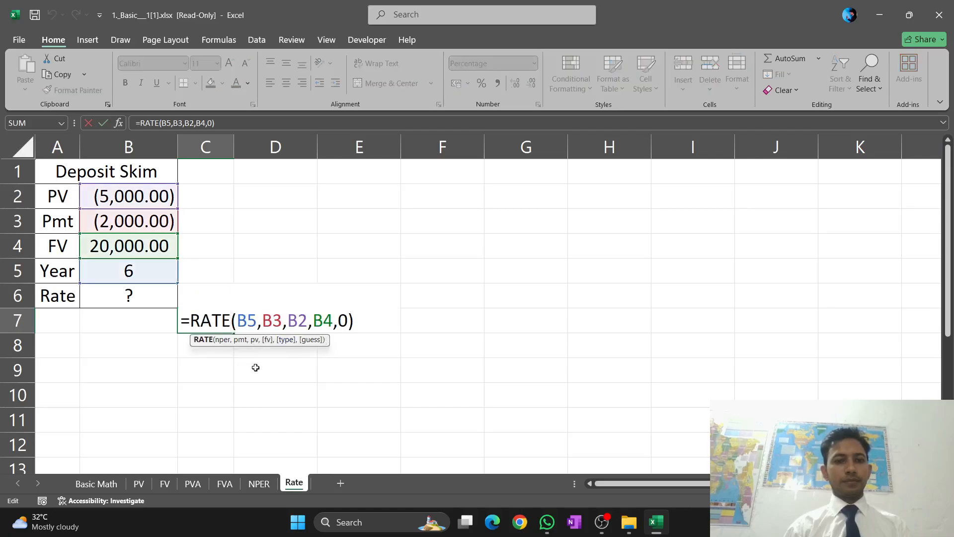
key("Return")
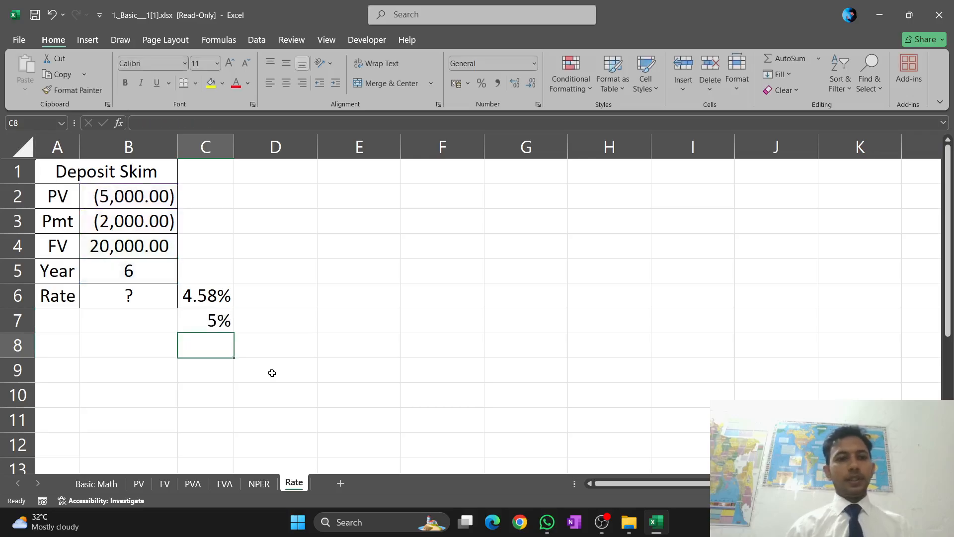
Erase the entire RATE formula from cell C6
left_click(226, 298)
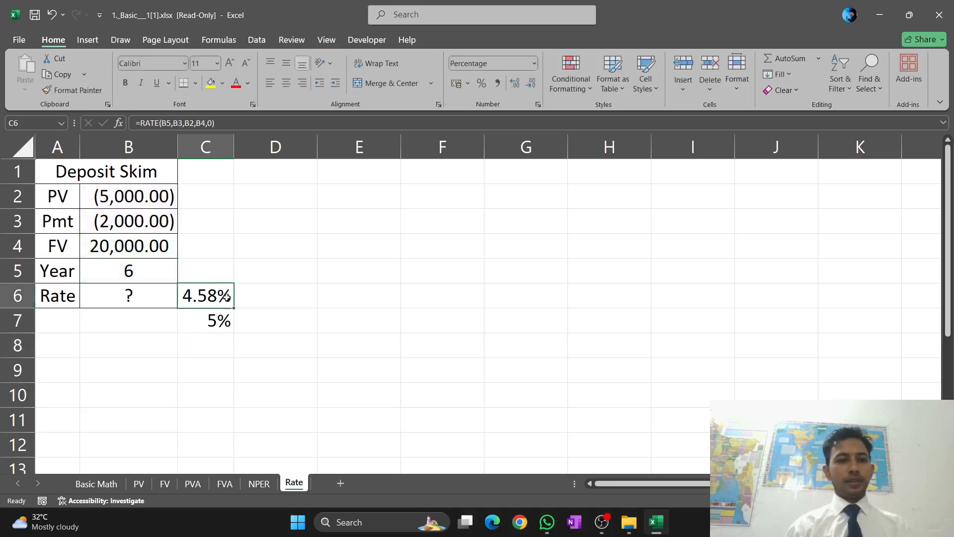
double_click(226, 296)
left_click(356, 295)
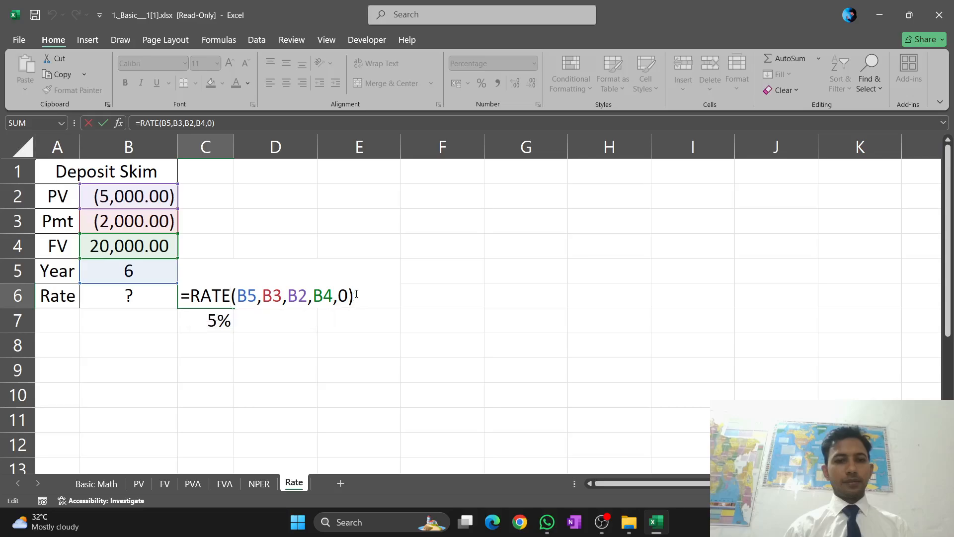
key("BackSpace")
key("BackSpace")
key("BackSpace")
key("BackSpace")
key("BackSpace")
key("BackSpace")
key("BackSpace")
key("BackSpace")
key("BackSpace")
key("BackSpace")
key("BackSpace")
key("BackSpace")
key("BackSpace")
key("BackSpace")
key("BackSpace")
key("BackSpace")
key("BackSpace")
key("BackSpace")
key("BackSpace")
key("BackSpace")
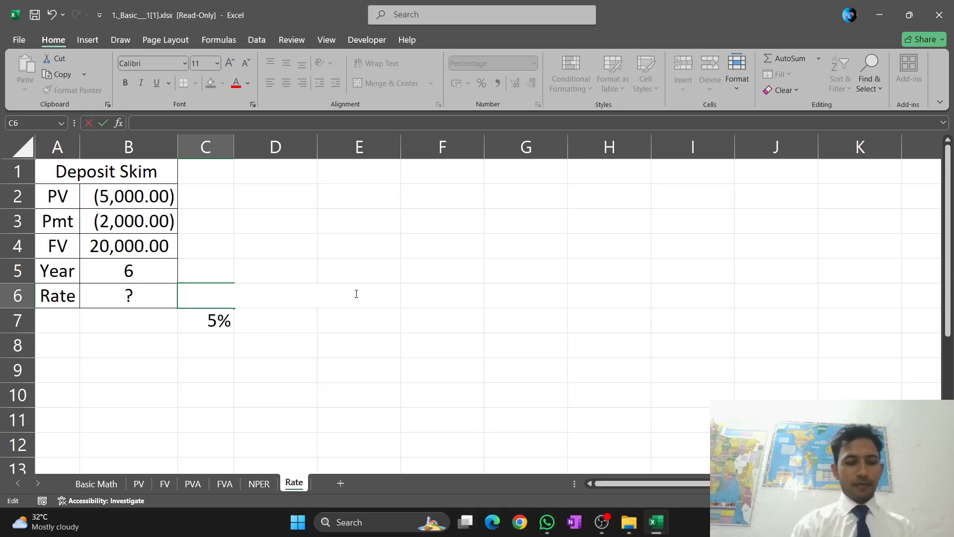
Start a new RATE formula in C6 with the Year value in B5 as the number of periods
type("=R")
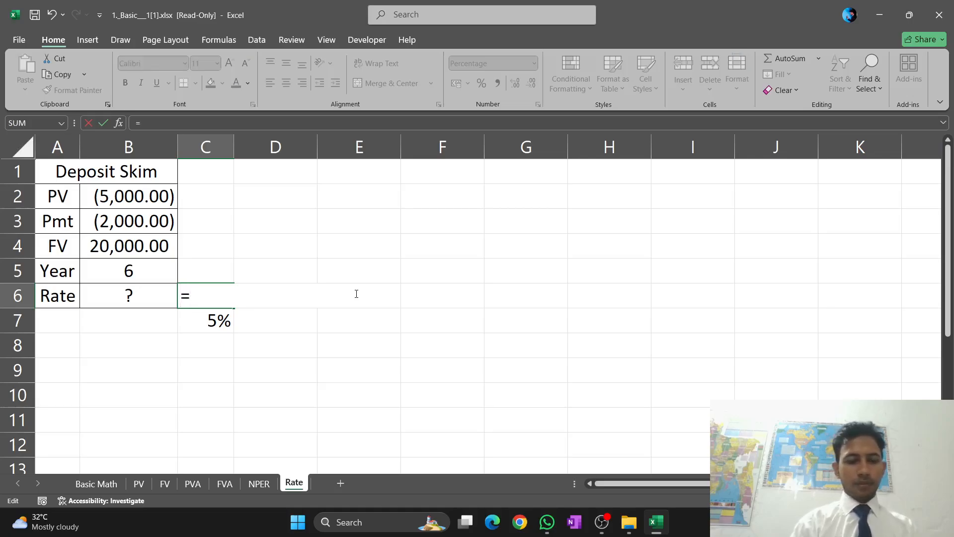
type("Y")
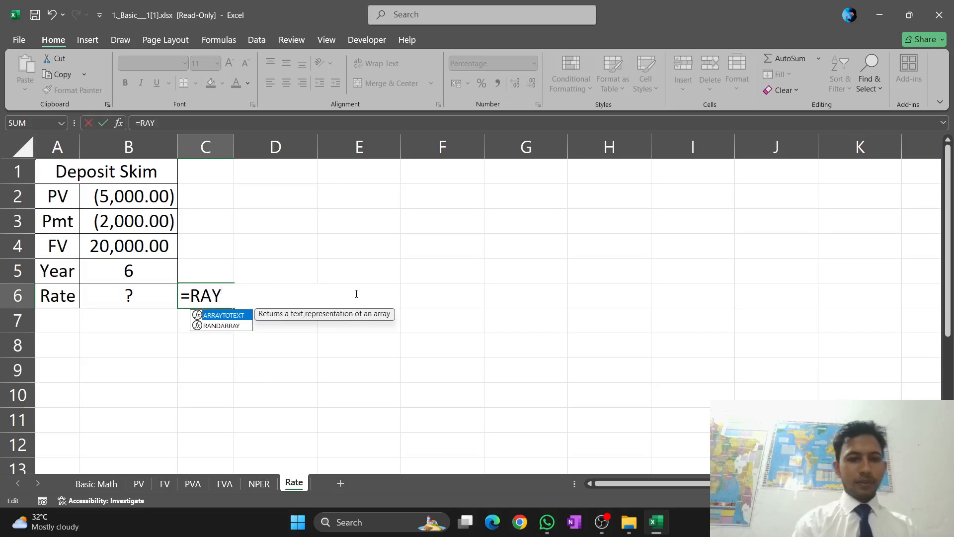
key("BackSpace")
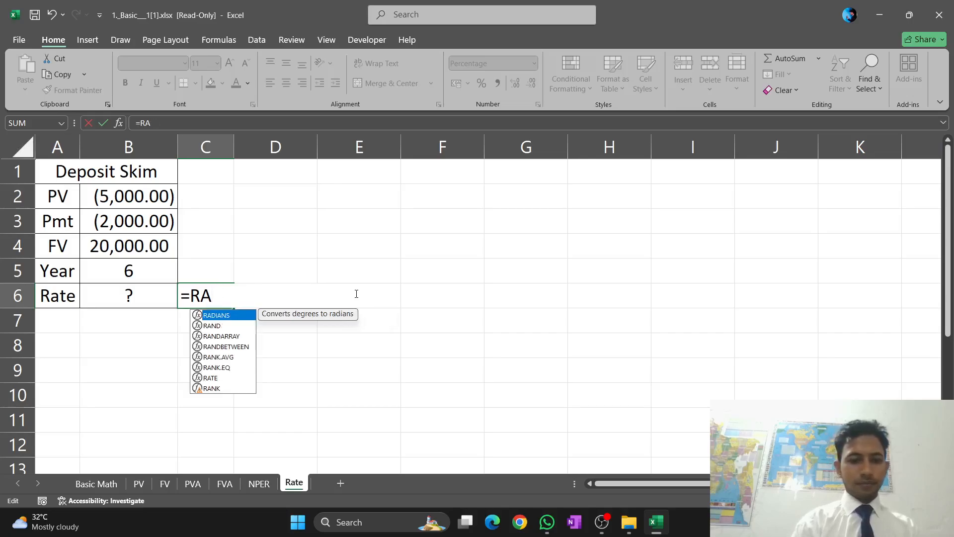
type("T")
key("Tab")
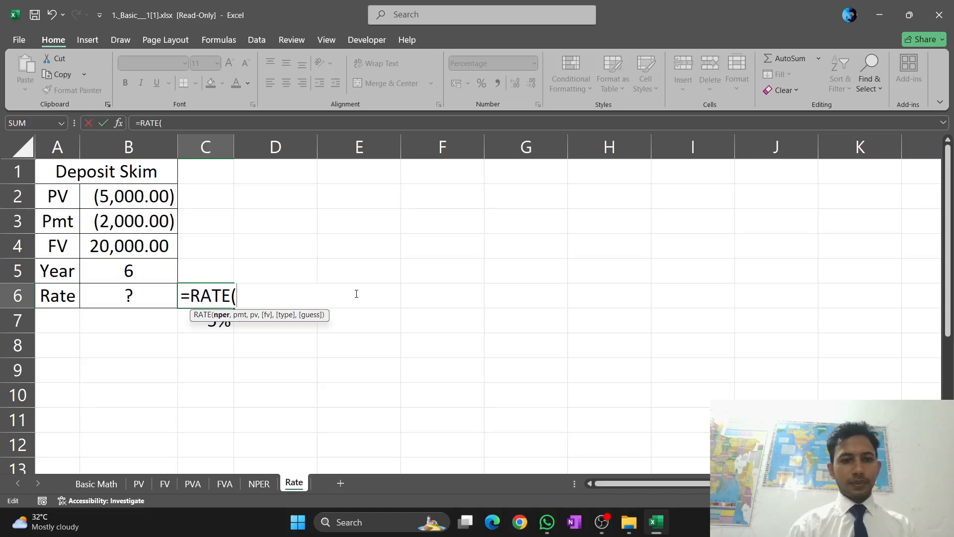
left_click(125, 269)
type(",")
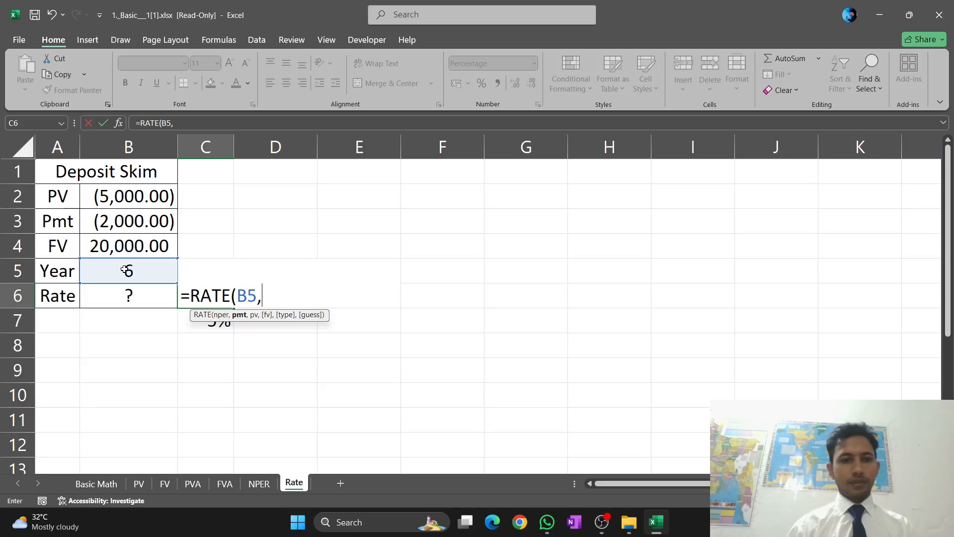
Add the PV cell B2 and the FV cell B4 as the next arguments of the RATE formula in C6
left_click(126, 201)
type(",")
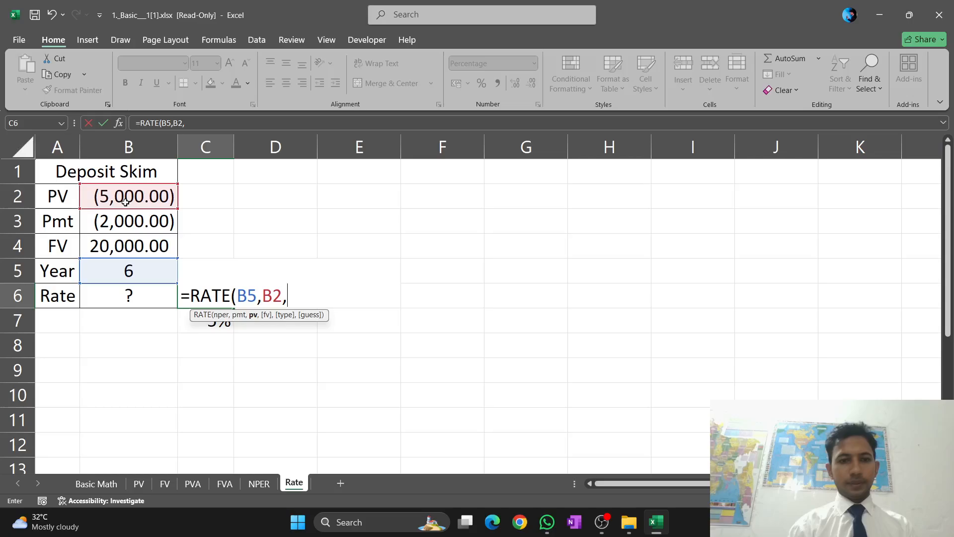
left_click(104, 239)
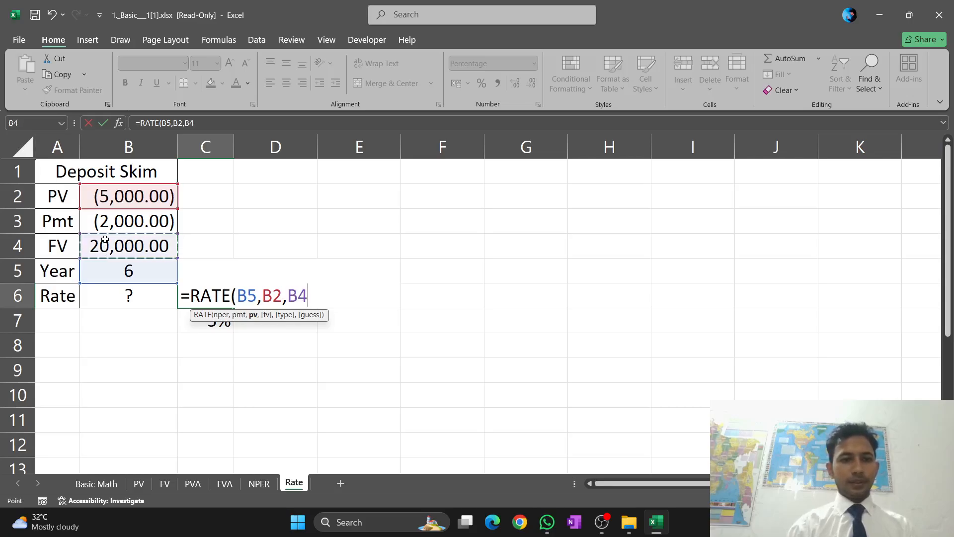
type(",")
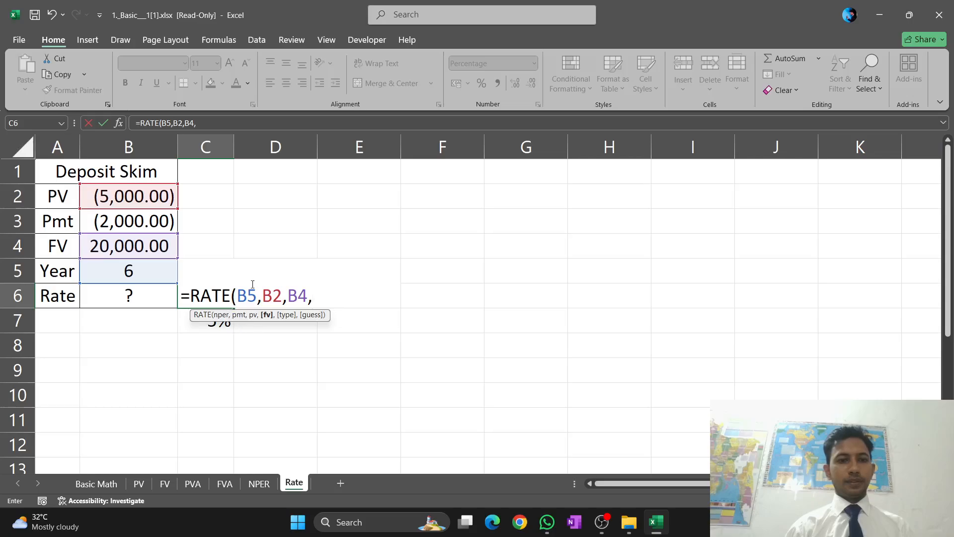
Insert the Pmt cell B3 ahead of B2 and complete the C6 formula as =RATE(B5,B3,B2,B4,0) with end-of-period timing
left_click(262, 298)
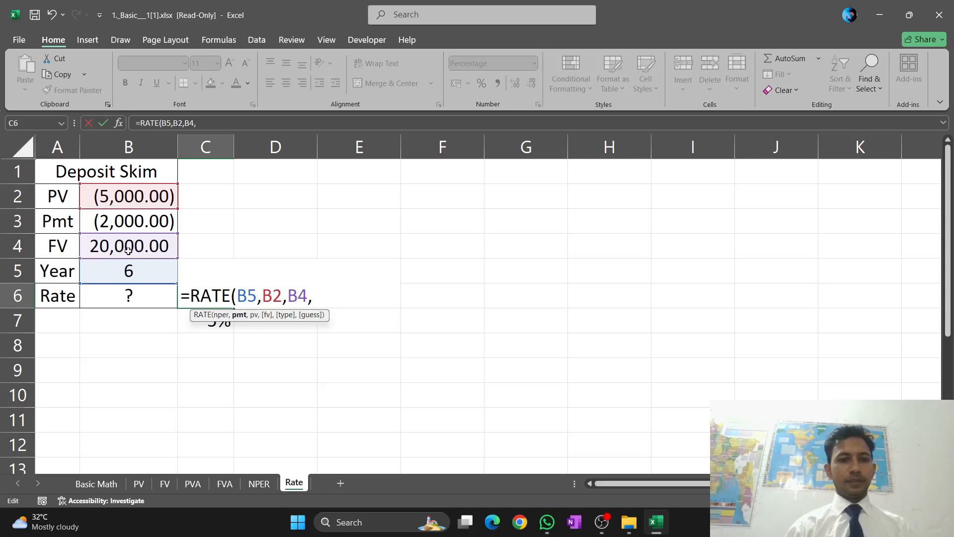
left_click(97, 220)
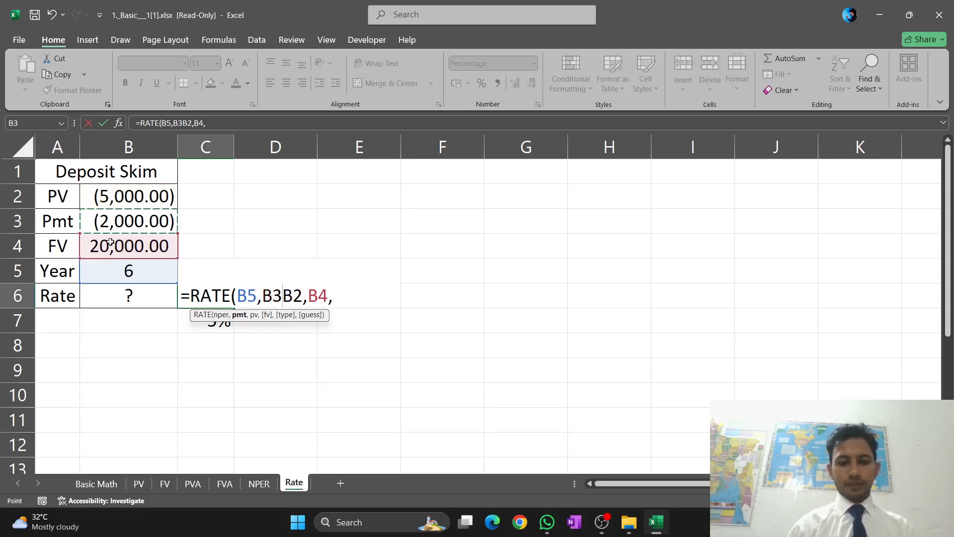
type(",")
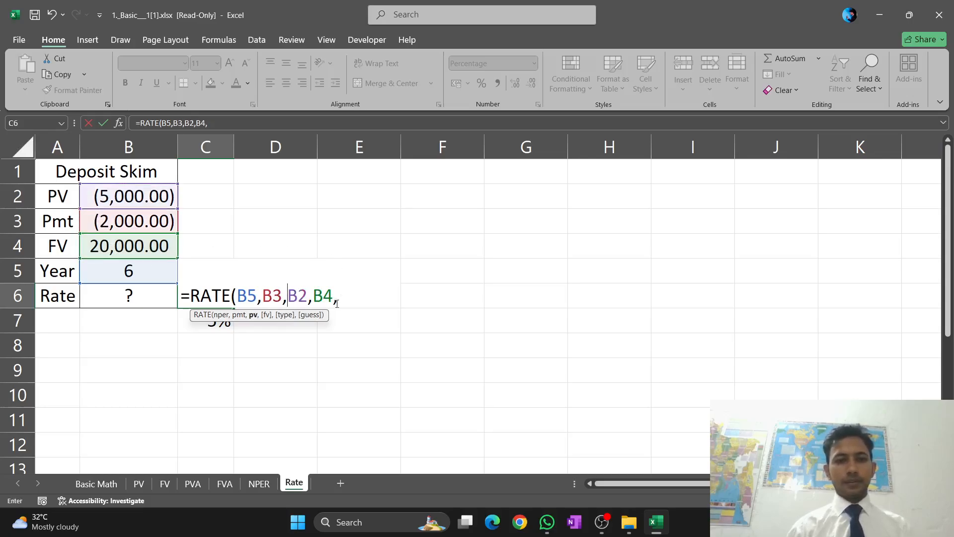
left_click(337, 302)
type("0")
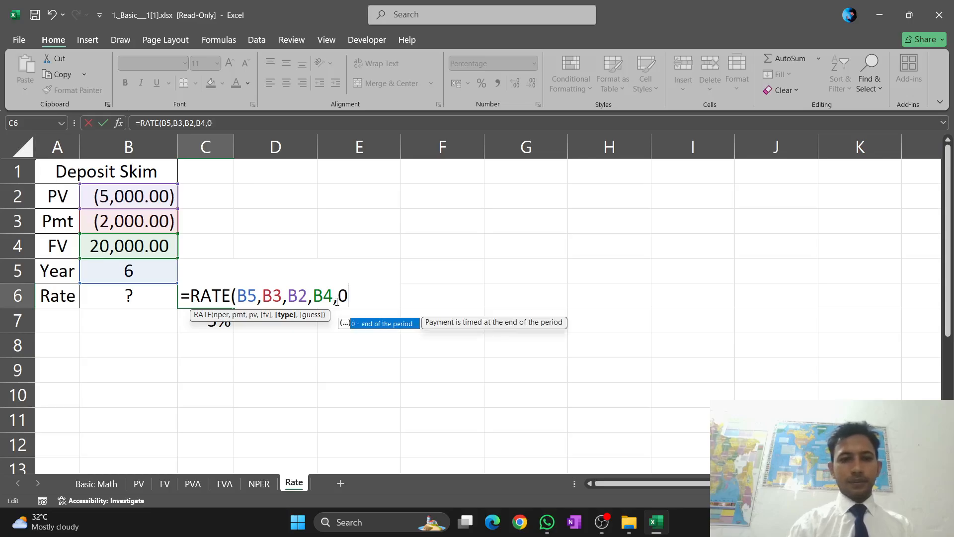
type(")")
key("Return")
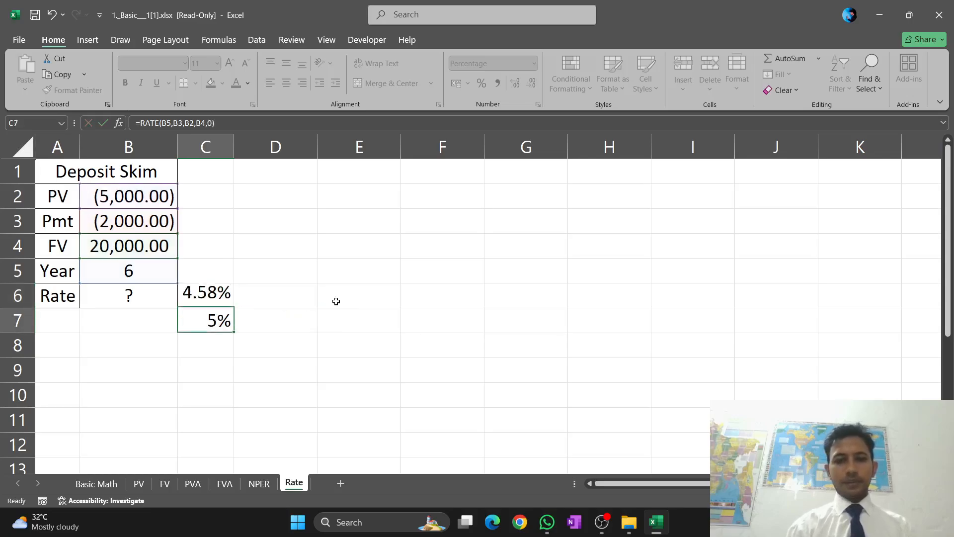
Erase the duplicate RATE formula from C7 and select the rate result in C6
double_click(229, 321)
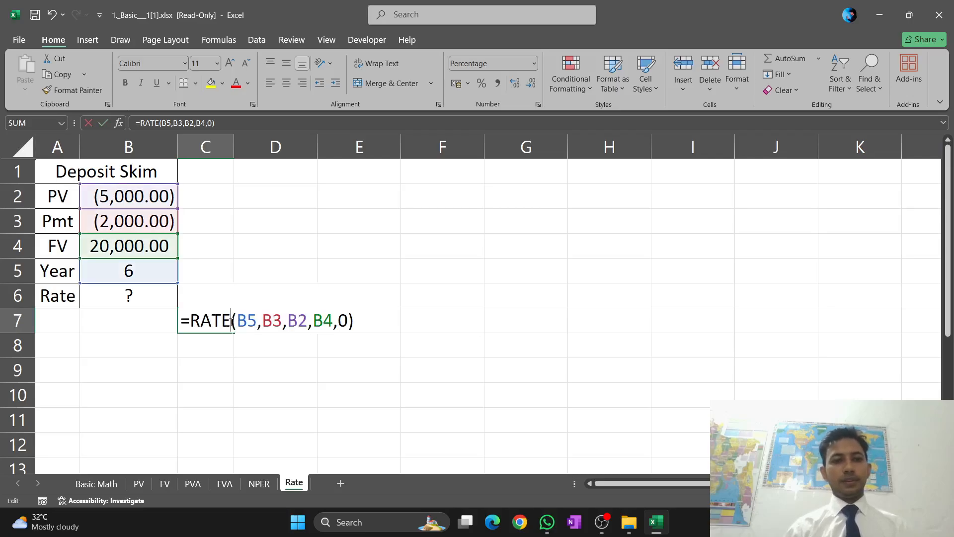
left_click(358, 325)
key("BackSpace")
key("BackSpace")
key("BackSpace")
key("BackSpace")
key("BackSpace")
key("BackSpace")
key("BackSpace")
key("BackSpace")
key("BackSpace")
key("BackSpace")
key("BackSpace")
key("BackSpace")
key("BackSpace")
key("BackSpace")
key("BackSpace")
key("BackSpace")
key("BackSpace")
key("BackSpace")
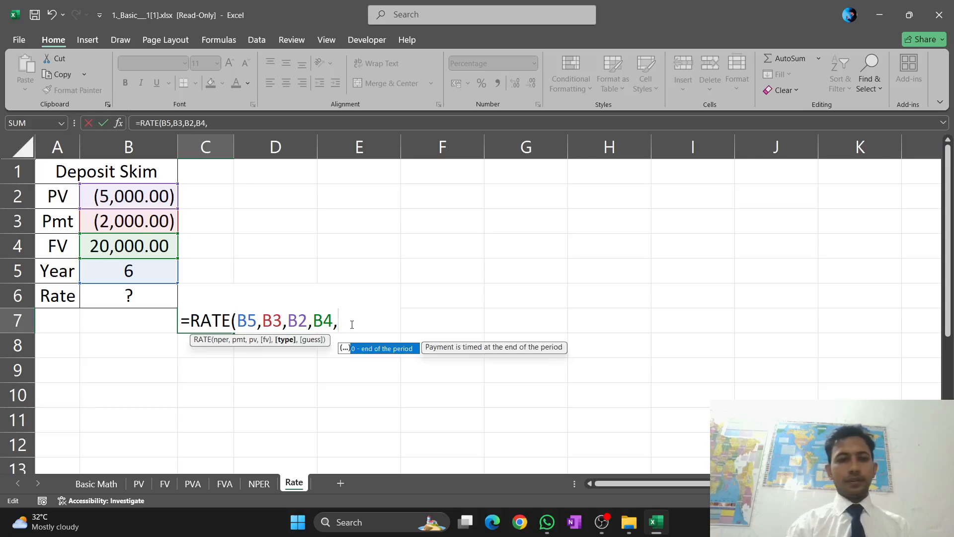
key("BackSpace")
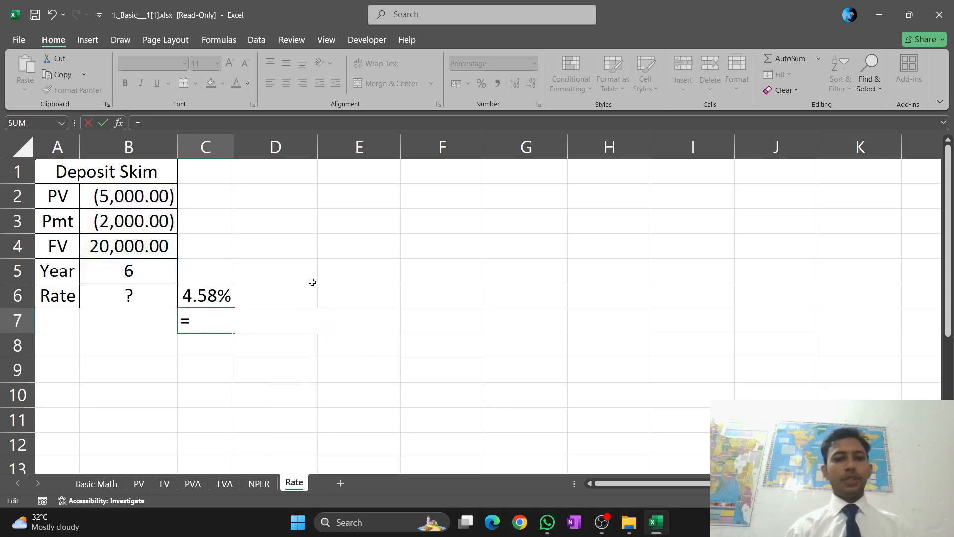
key("BackSpace")
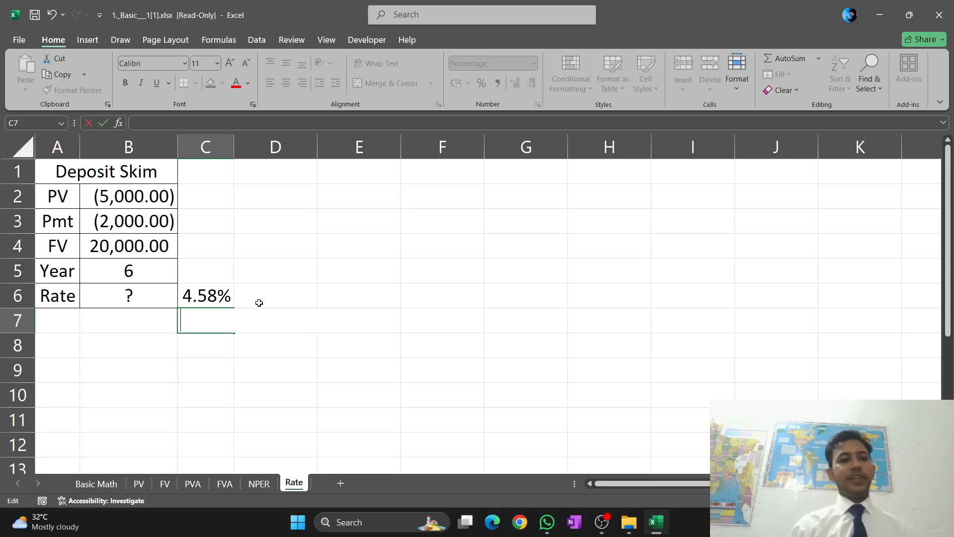
left_click(231, 297)
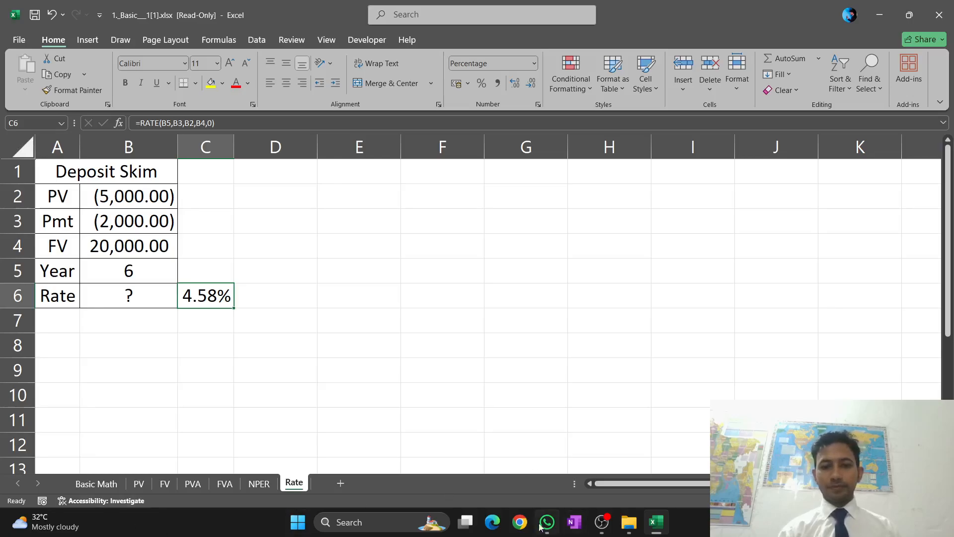
left_click(602, 523)
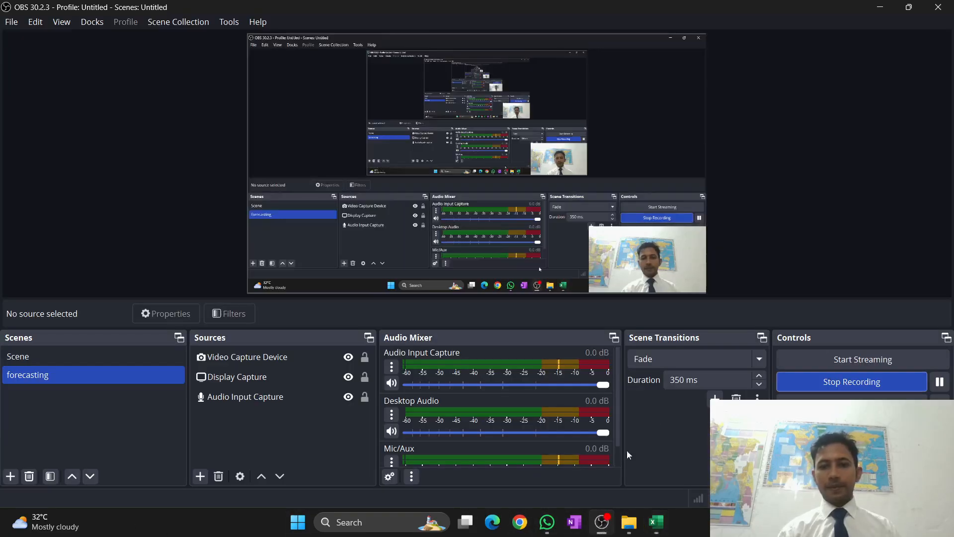